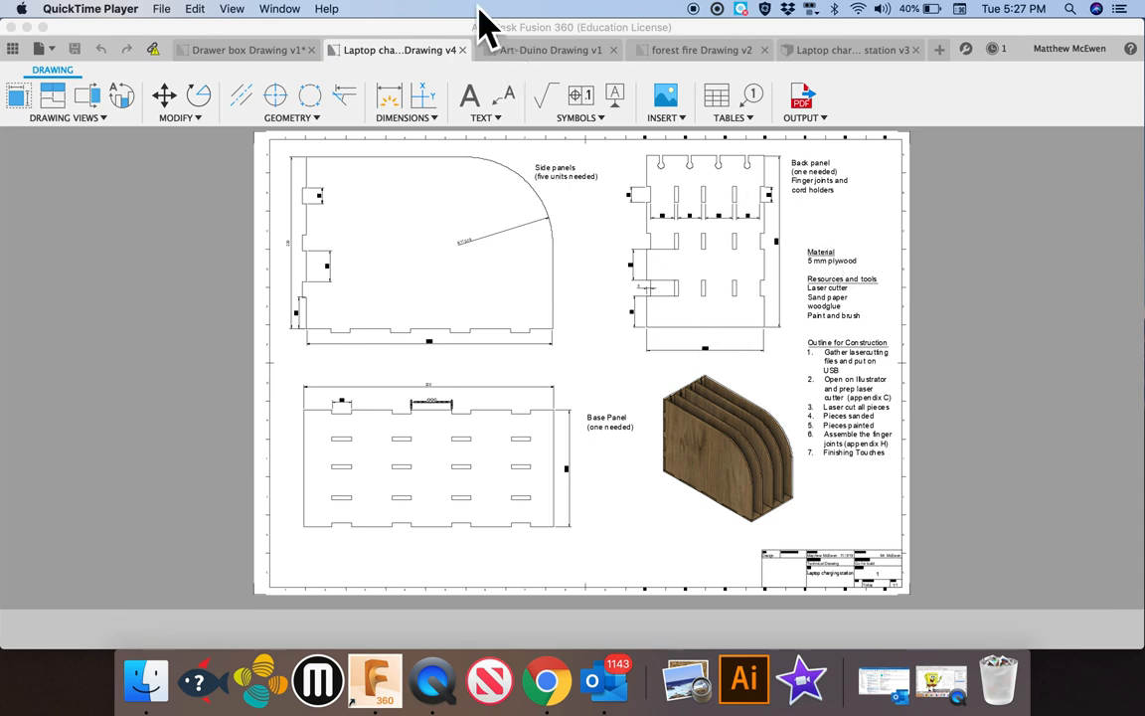
- Review the Art-Duino and forest fire example drawings, and bring up the Laptop charging station design
{"action": "left_click", "coordinate": [536, 50]}
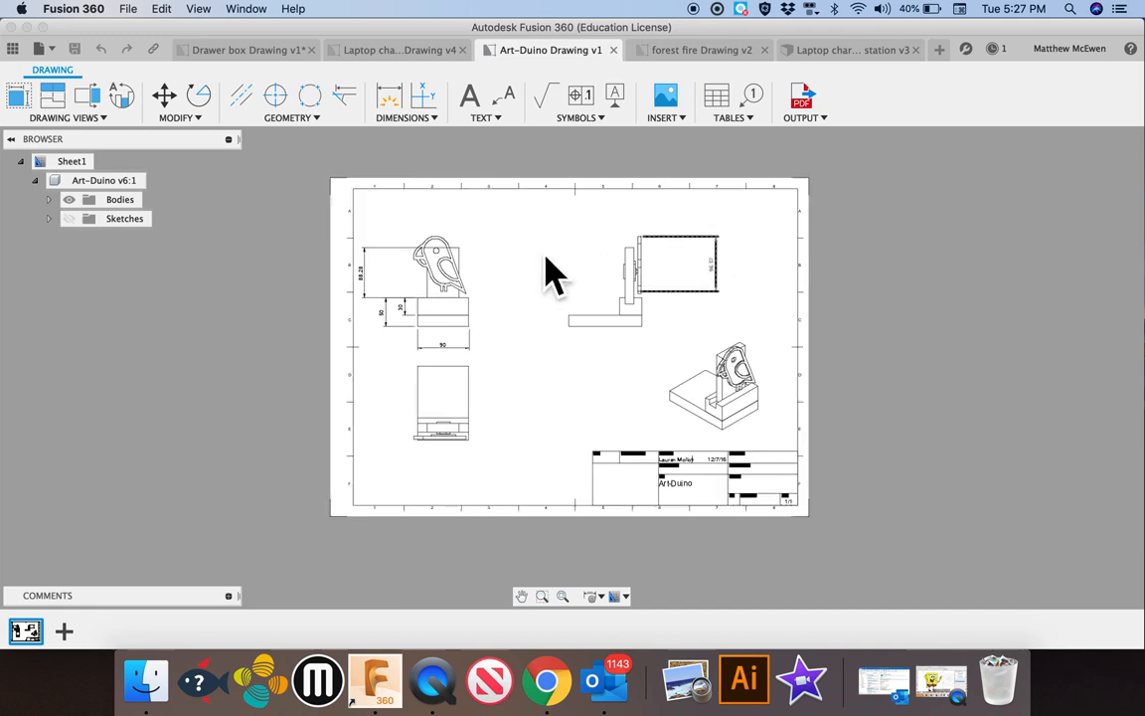
{"action": "left_click", "coordinate": [702, 55]}
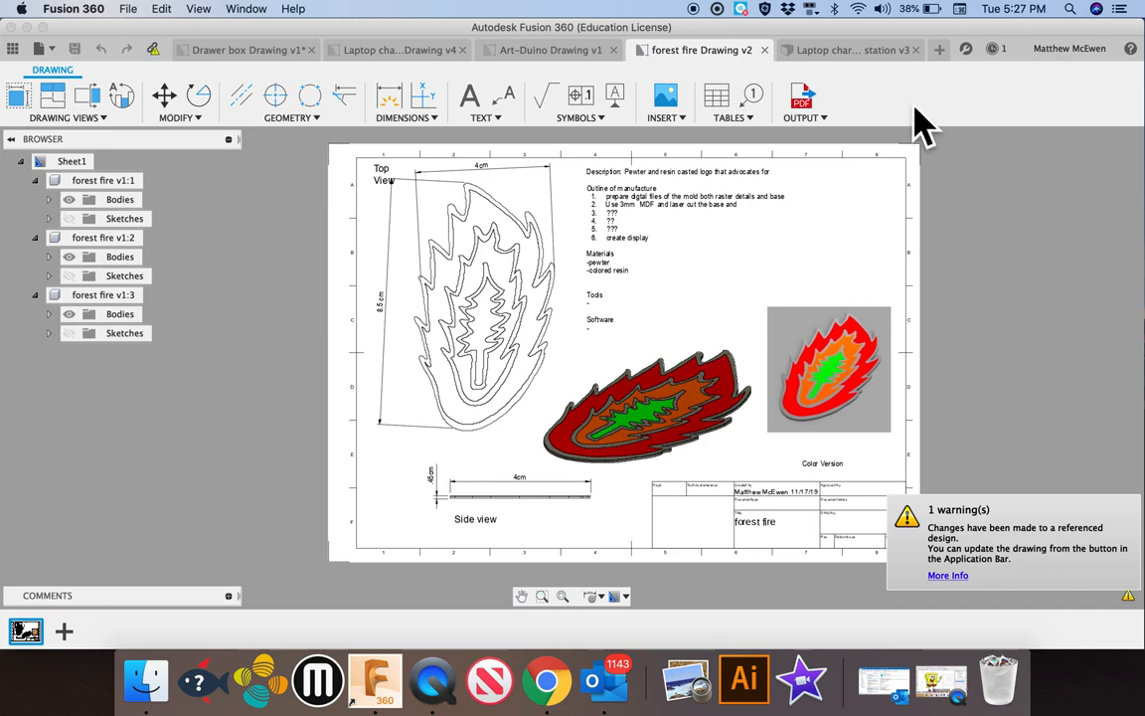
{"action": "left_click", "coordinate": [861, 58]}
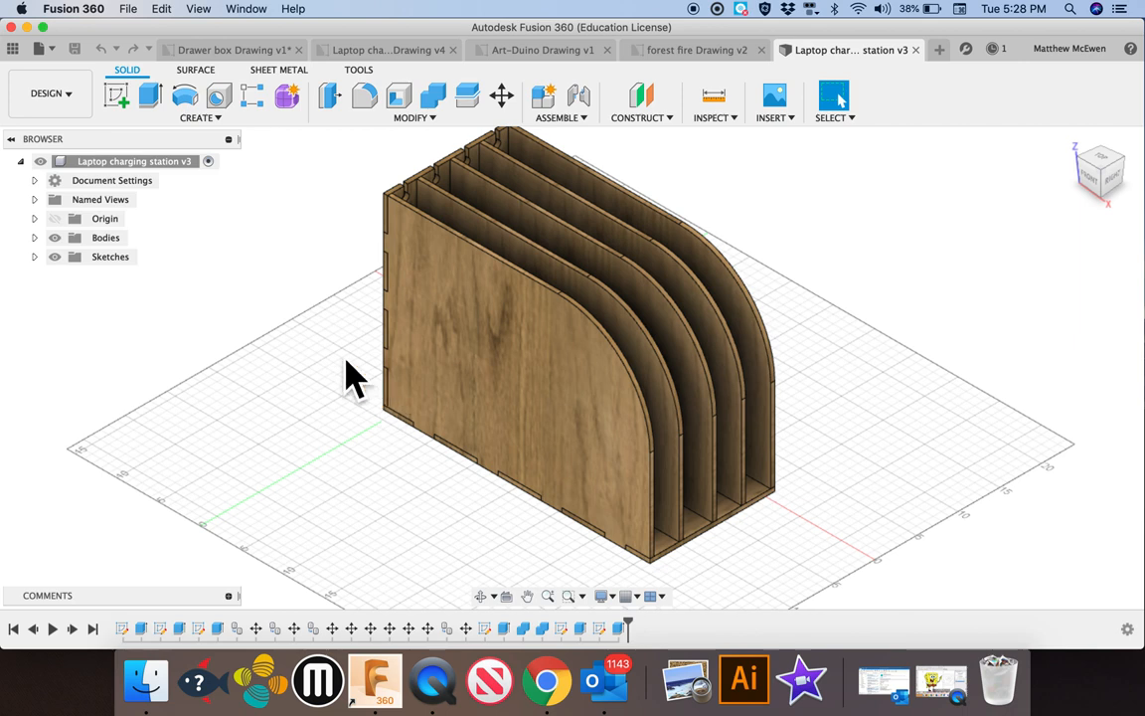
- Create a new drawing from the full-assembly charging station design, using the ISO standard, mm units and an A1 (841mm x 594mm) sheet
{"action": "left_click", "coordinate": [80, 119]}
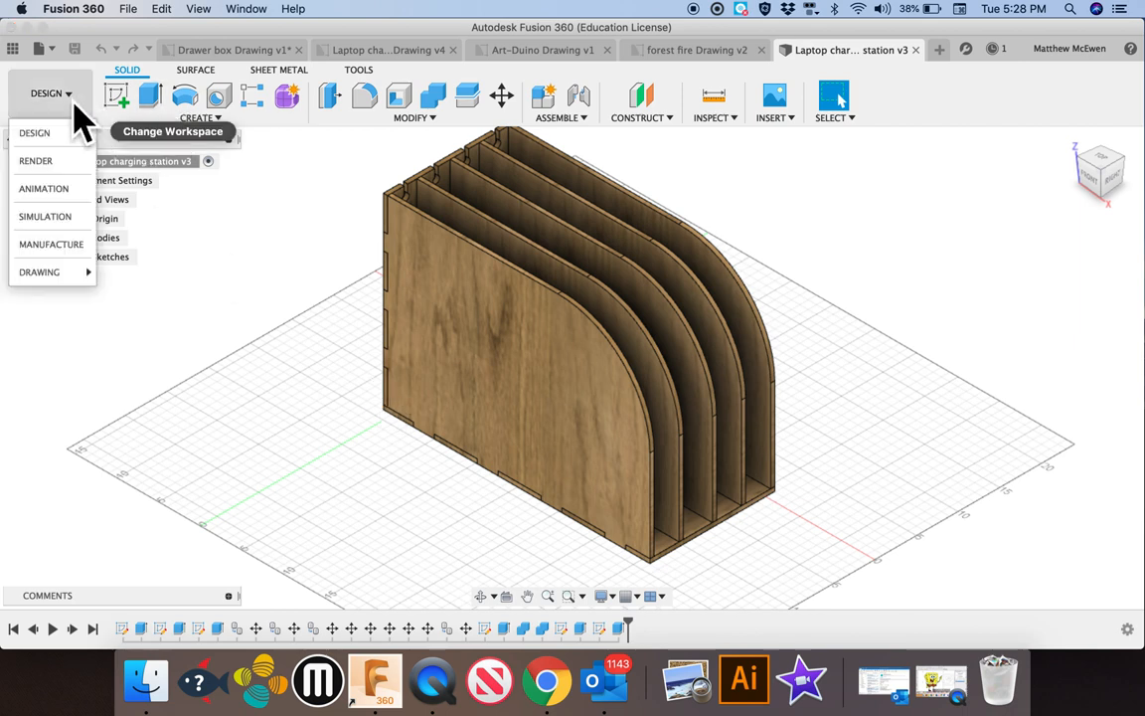
{"action": "mouse_move", "coordinate": [52, 275]}
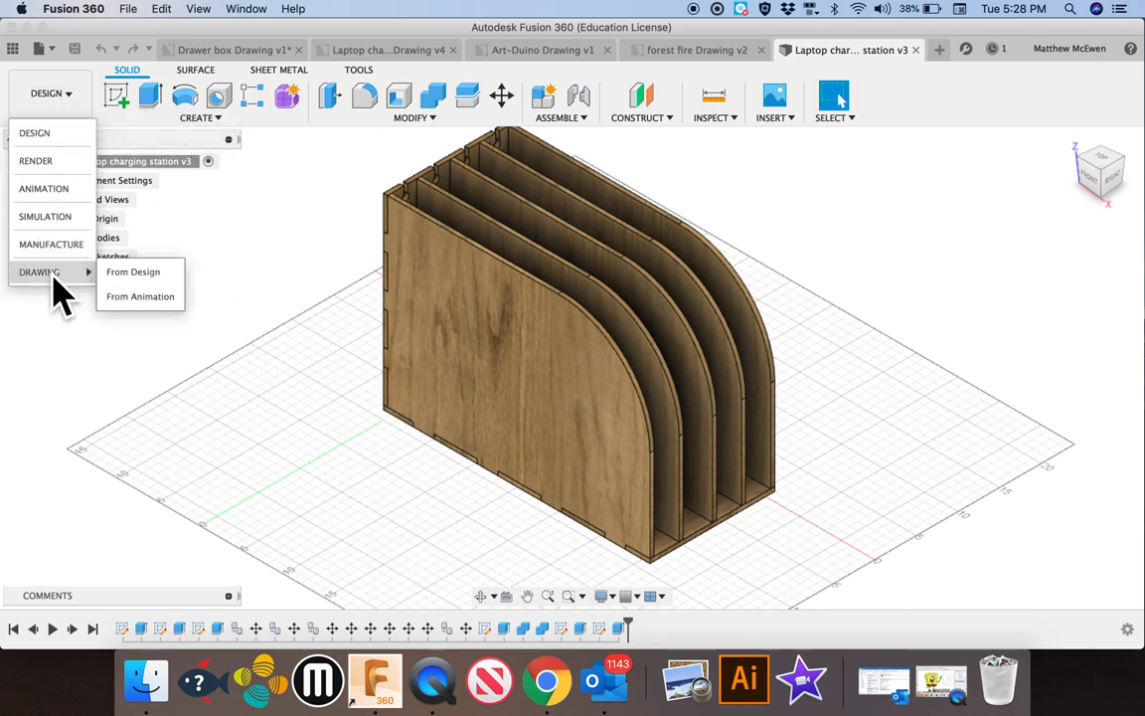
{"action": "left_click", "coordinate": [135, 275]}
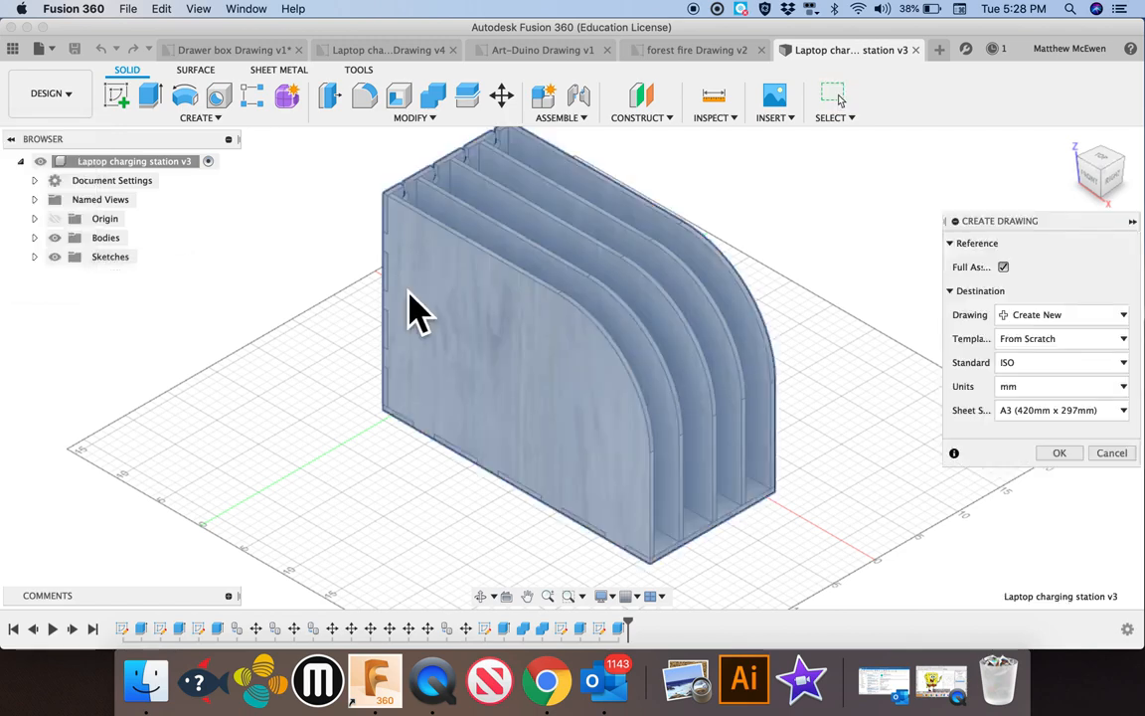
{"action": "left_click_drag", "start_coordinate": [1021, 238], "coordinate": [940, 200]}
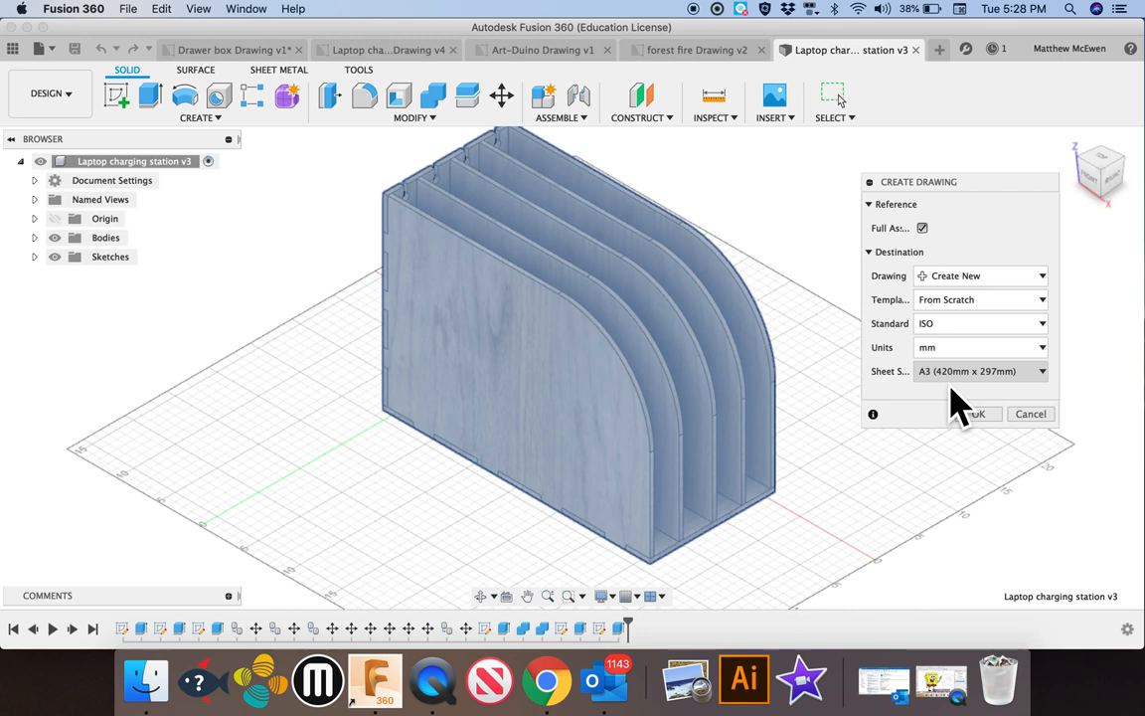
{"action": "left_click", "coordinate": [950, 371]}
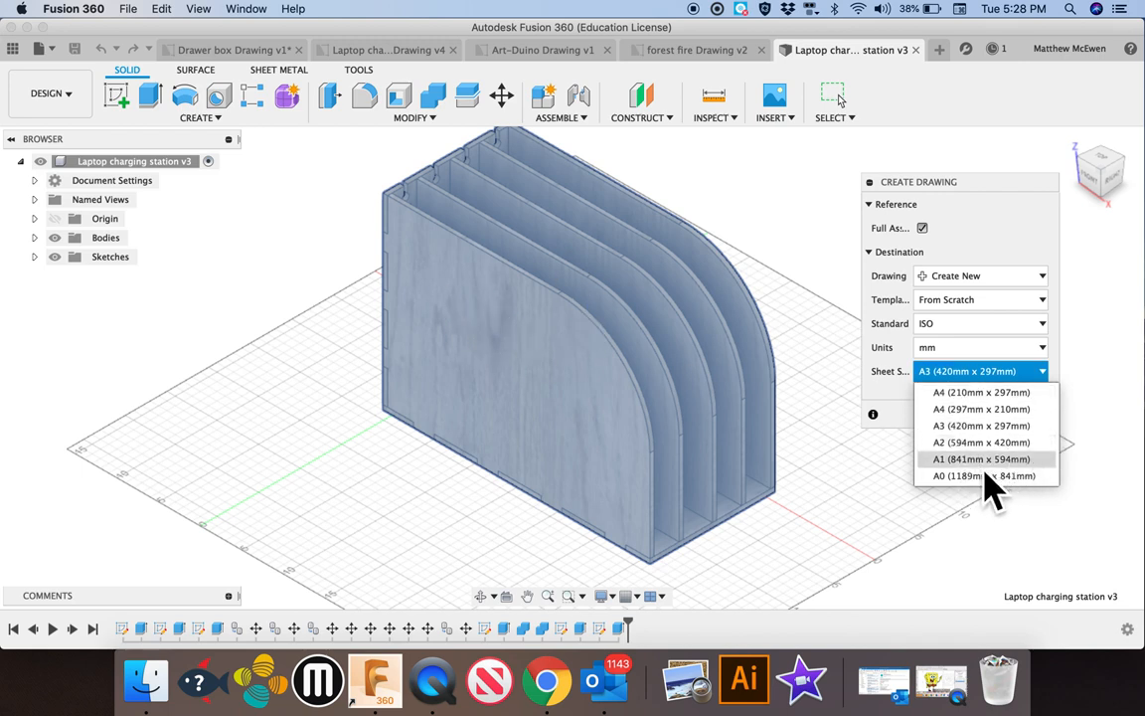
{"action": "left_click", "coordinate": [983, 461]}
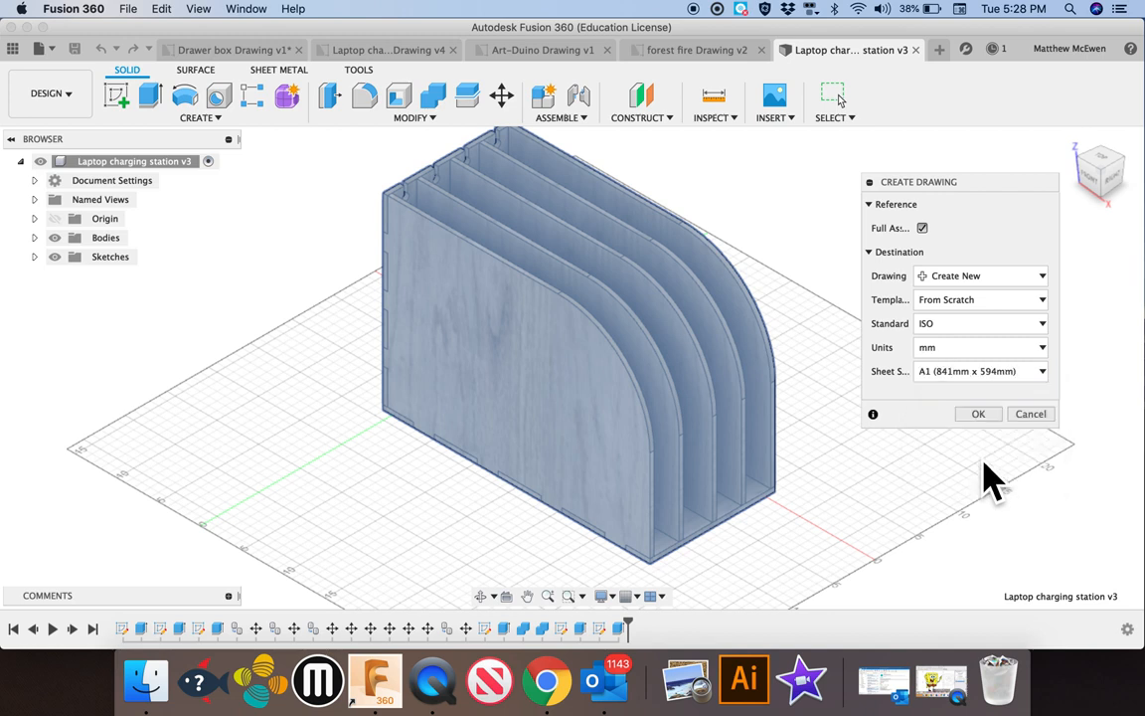
{"action": "left_click", "coordinate": [967, 348]}
{"action": "left_click", "coordinate": [914, 383]}
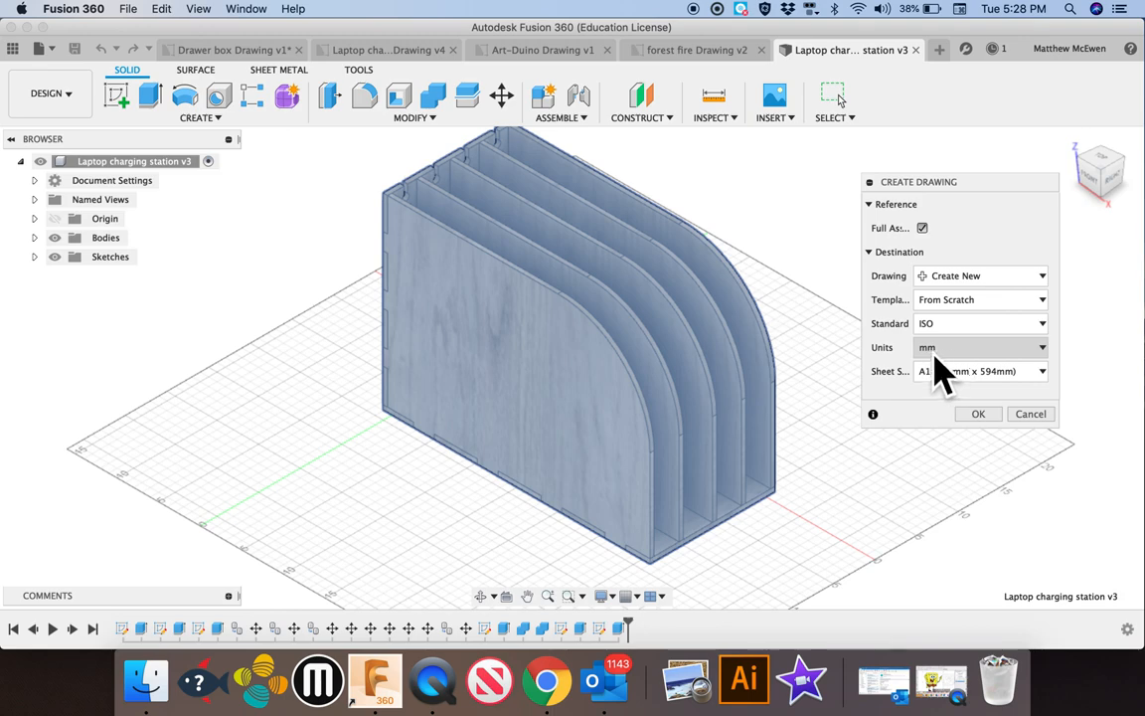
{"action": "left_click", "coordinate": [978, 414]}
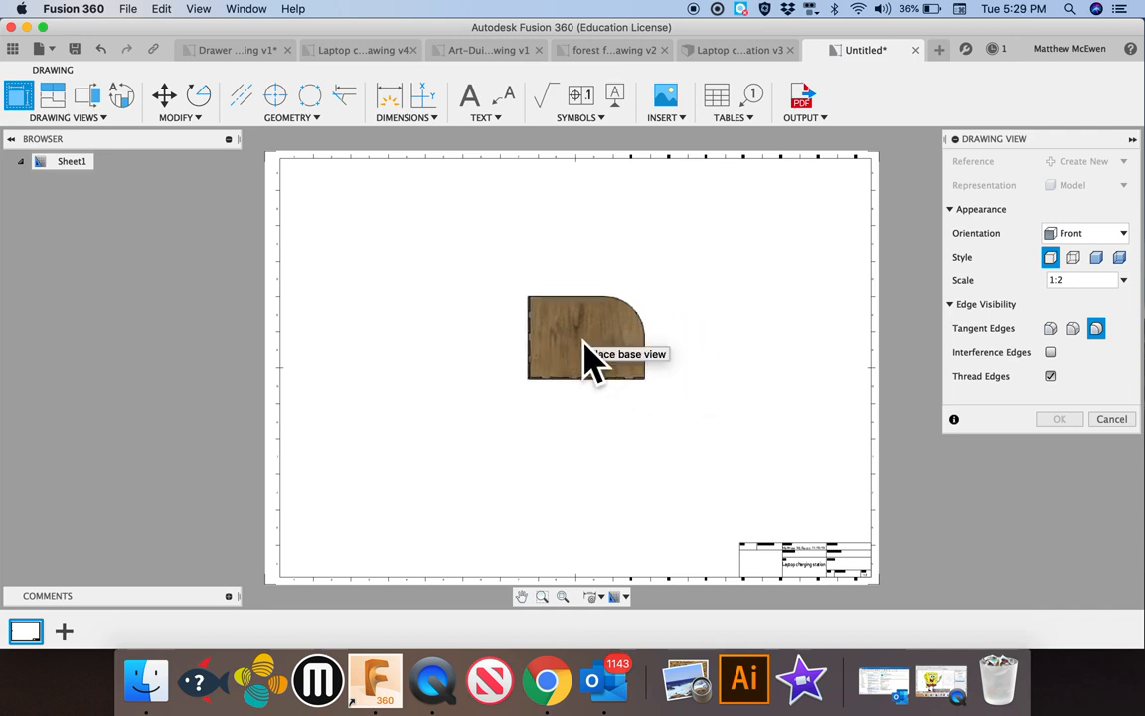
- After checking the existing charging station drawing, place a shaded base view in HOME orientation at 1:2 scale above the new sheet's title block
{"action": "left_click", "coordinate": [379, 55]}
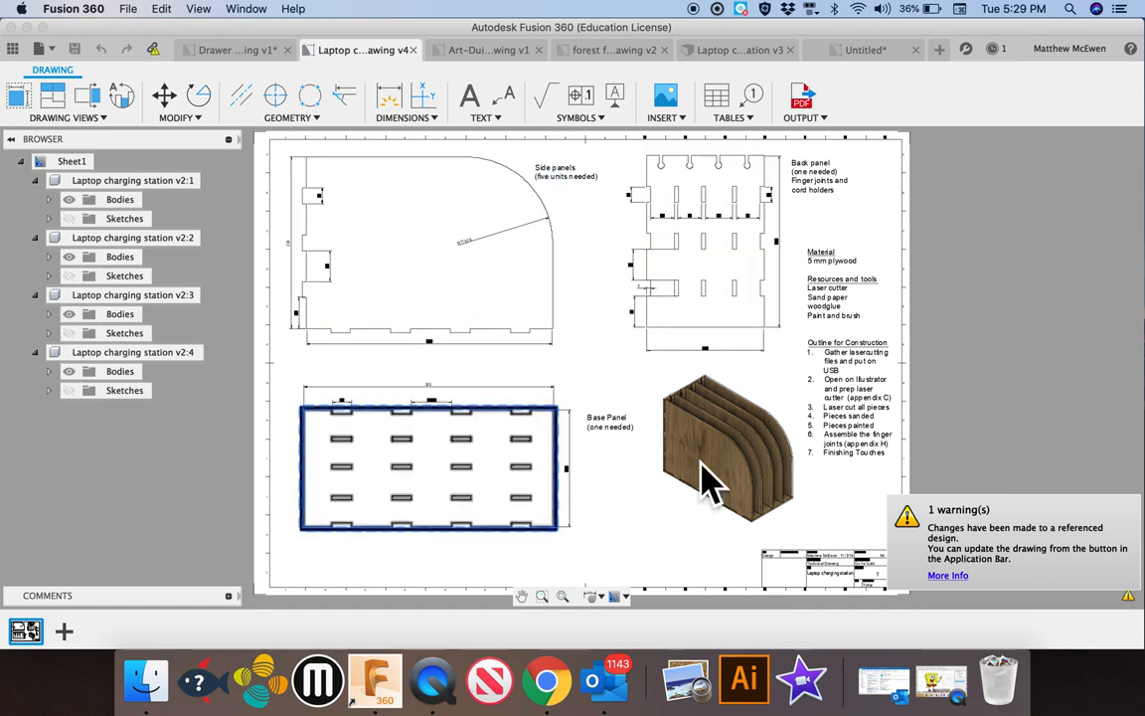
{"action": "left_click", "coordinate": [848, 54]}
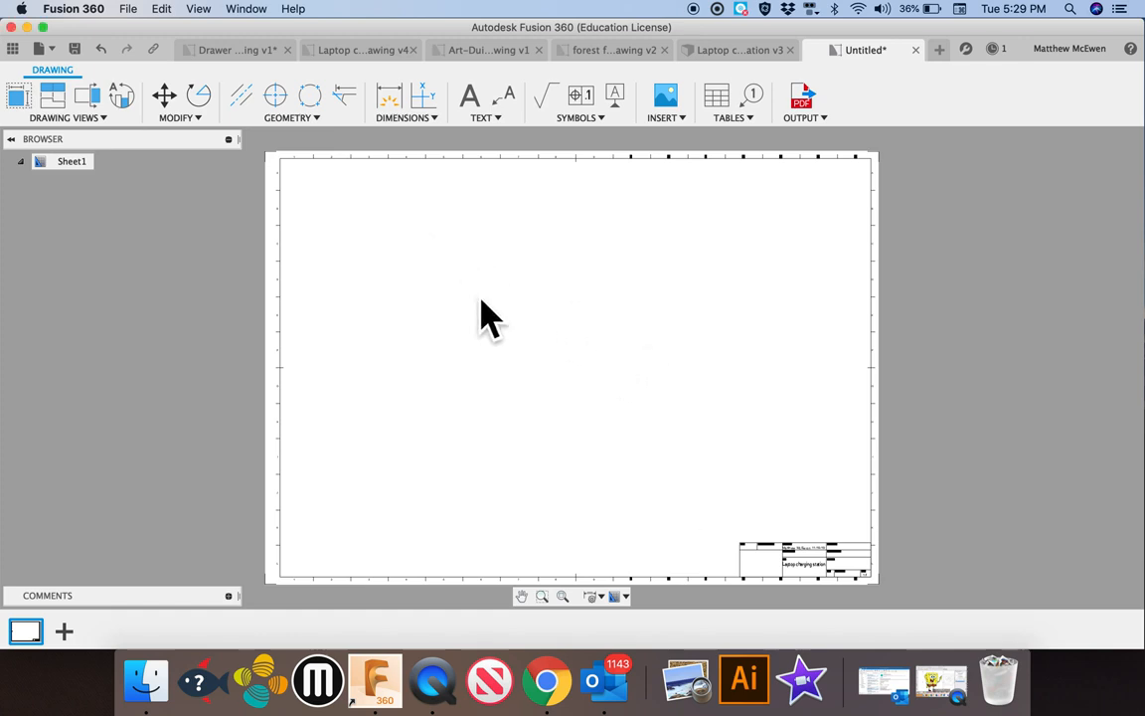
{"action": "left_click", "coordinate": [28, 105]}
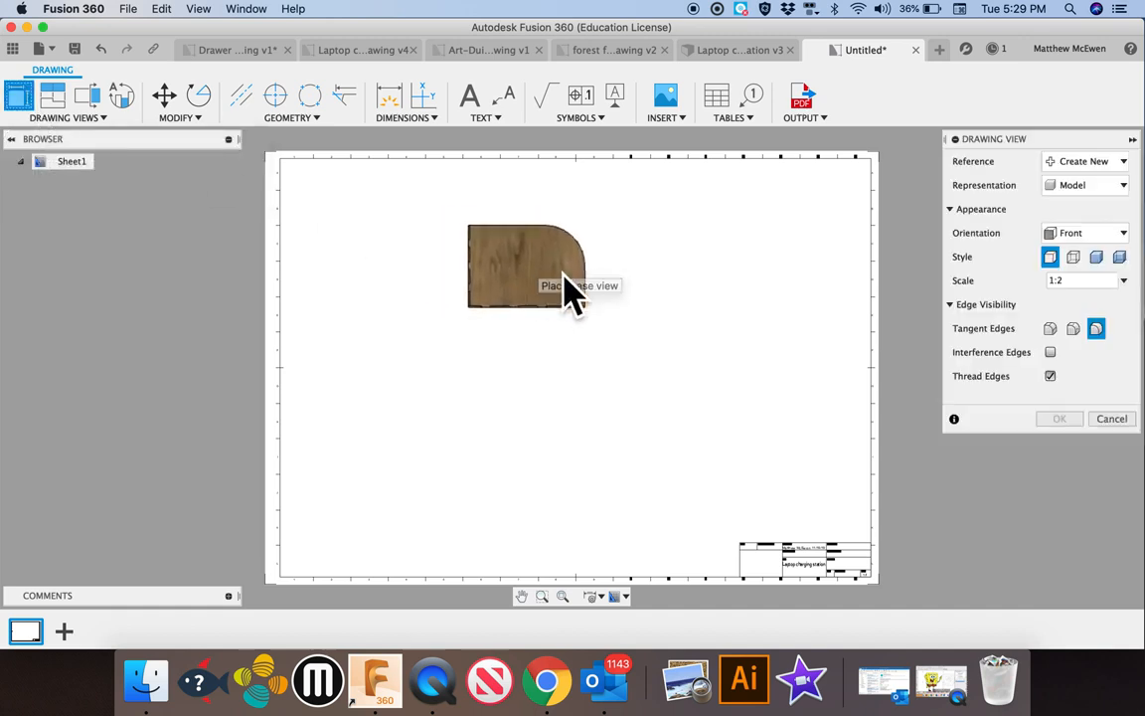
{"action": "left_click", "coordinate": [1079, 233]}
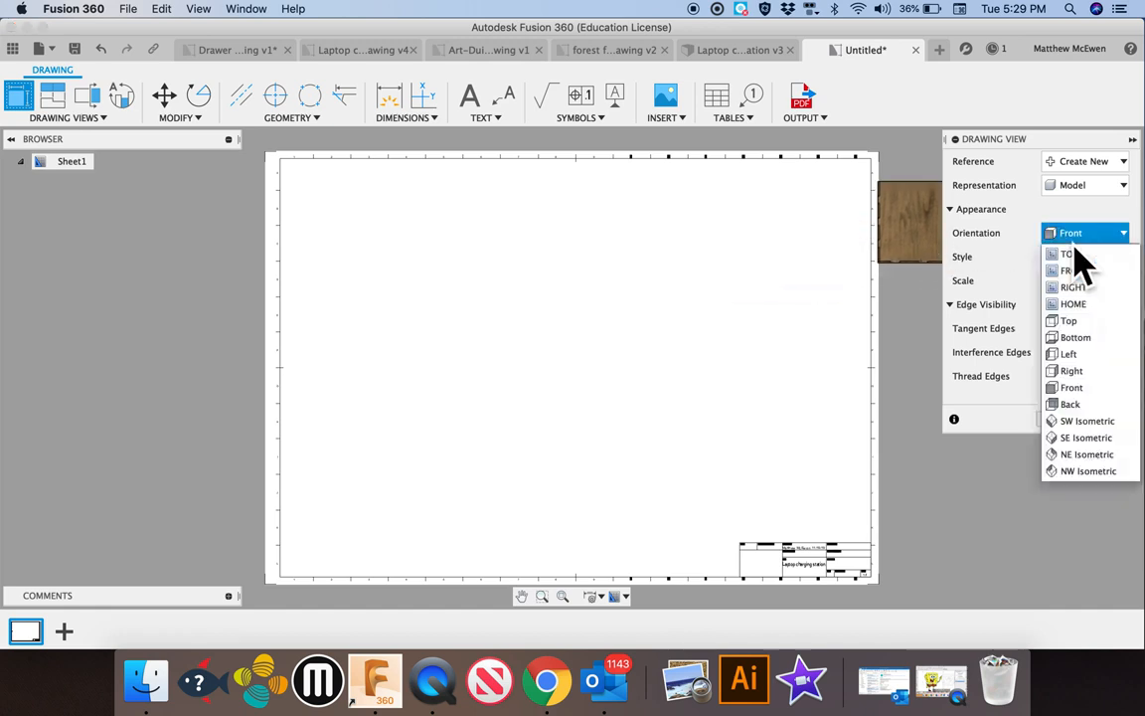
{"action": "left_click", "coordinate": [1094, 305]}
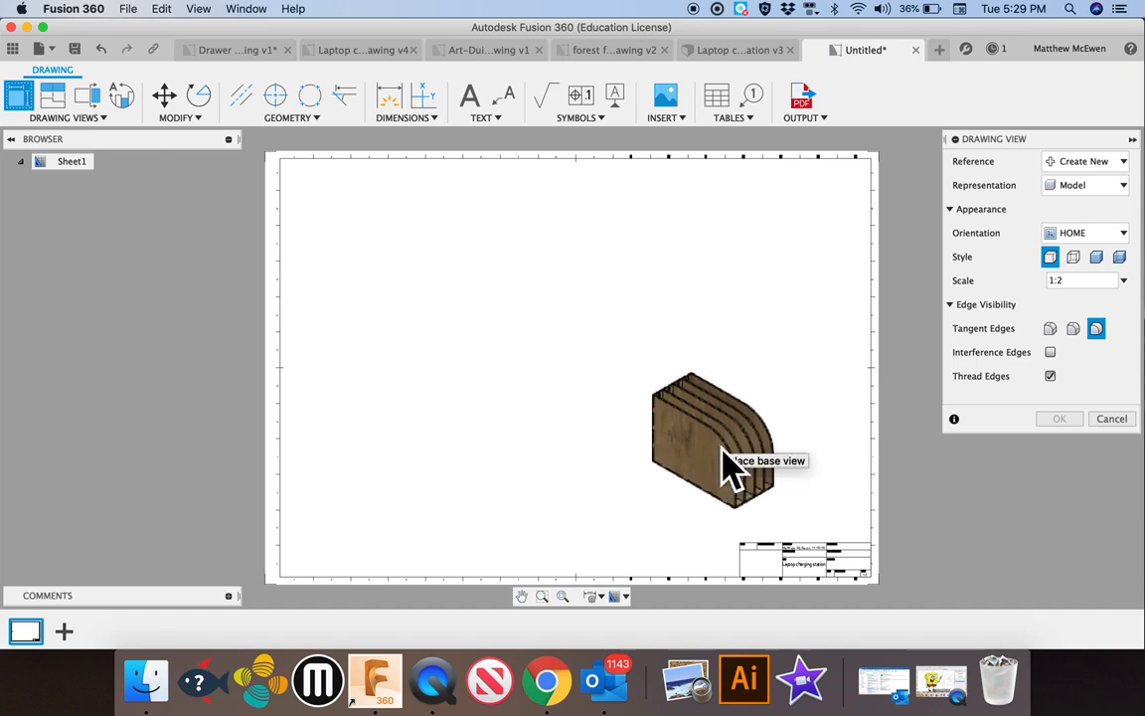
{"action": "left_click", "coordinate": [1098, 261]}
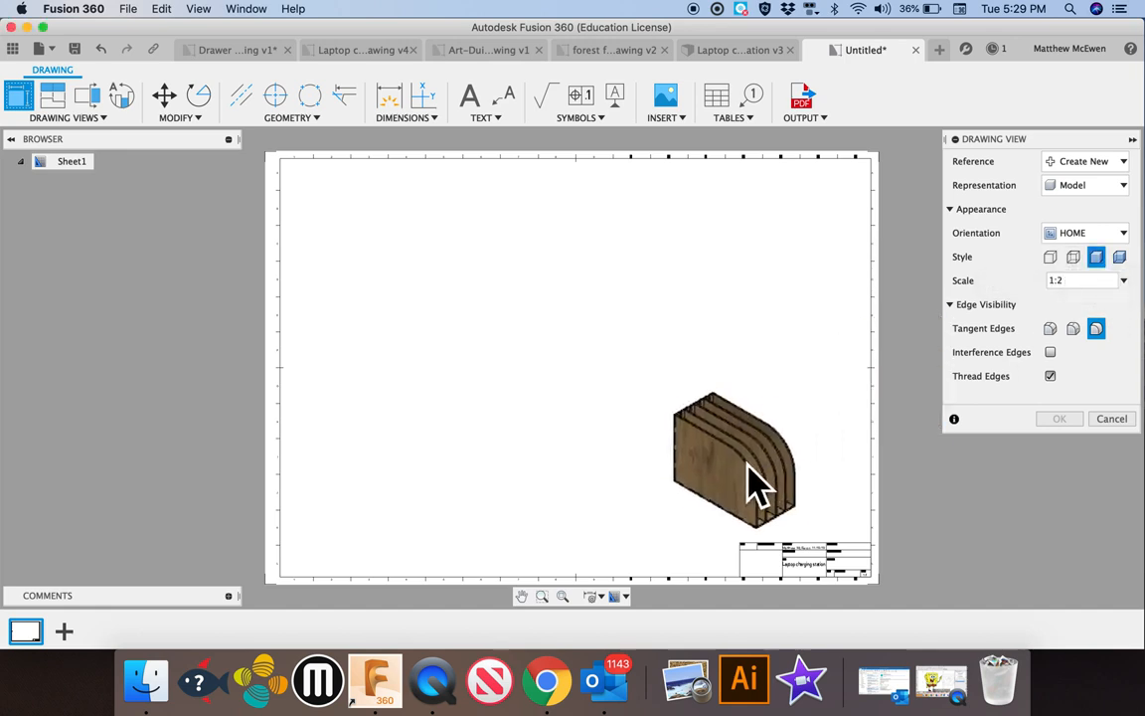
{"action": "left_click", "coordinate": [785, 450]}
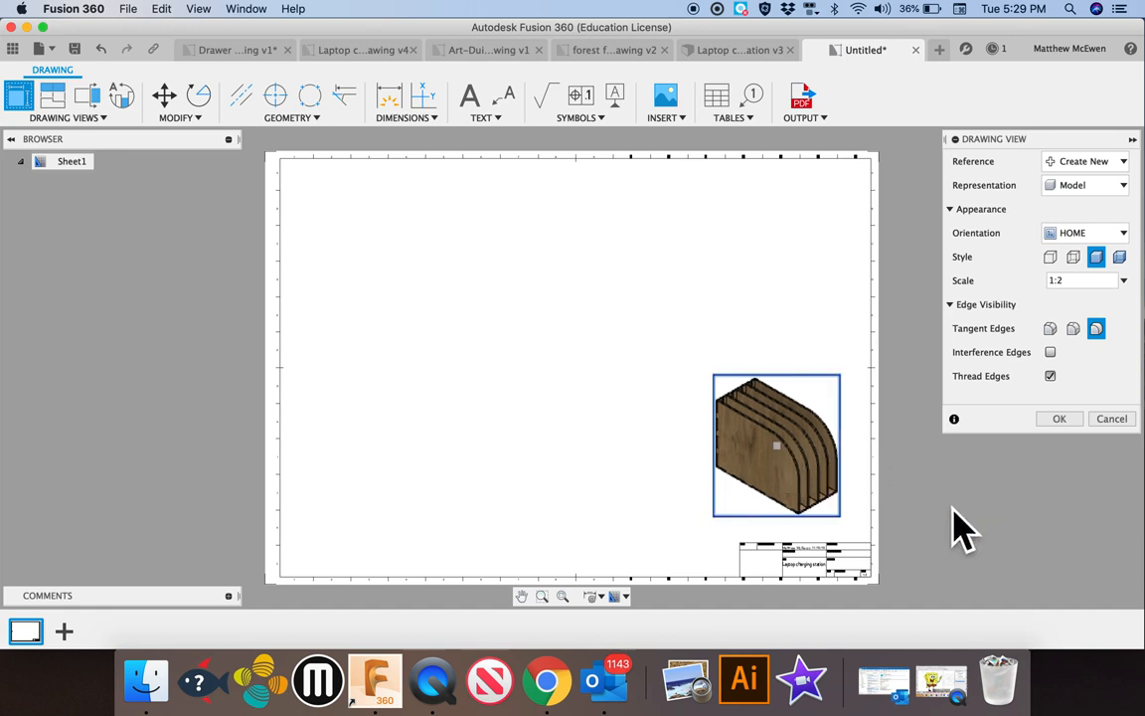
{"action": "left_click", "coordinate": [1060, 418]}
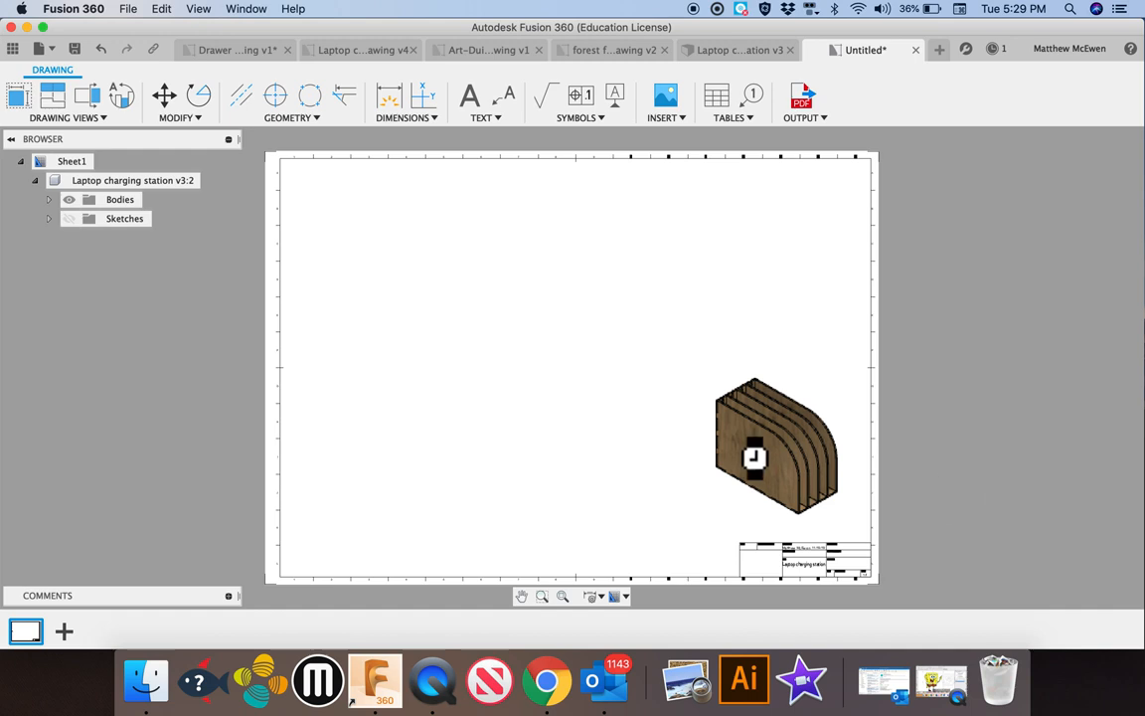
- Reposition the isometric view on the sheet, settling it just above the title block, and look over its view settings
{"action": "left_click", "coordinate": [787, 457]}
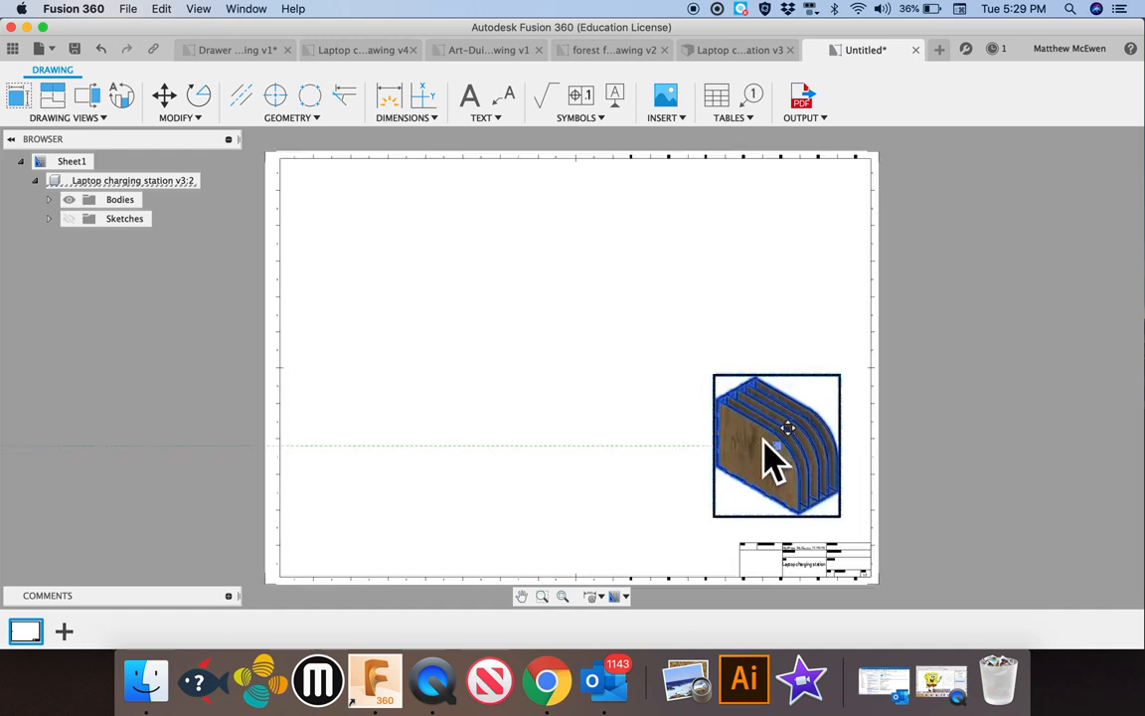
{"action": "left_click", "coordinate": [477, 449]}
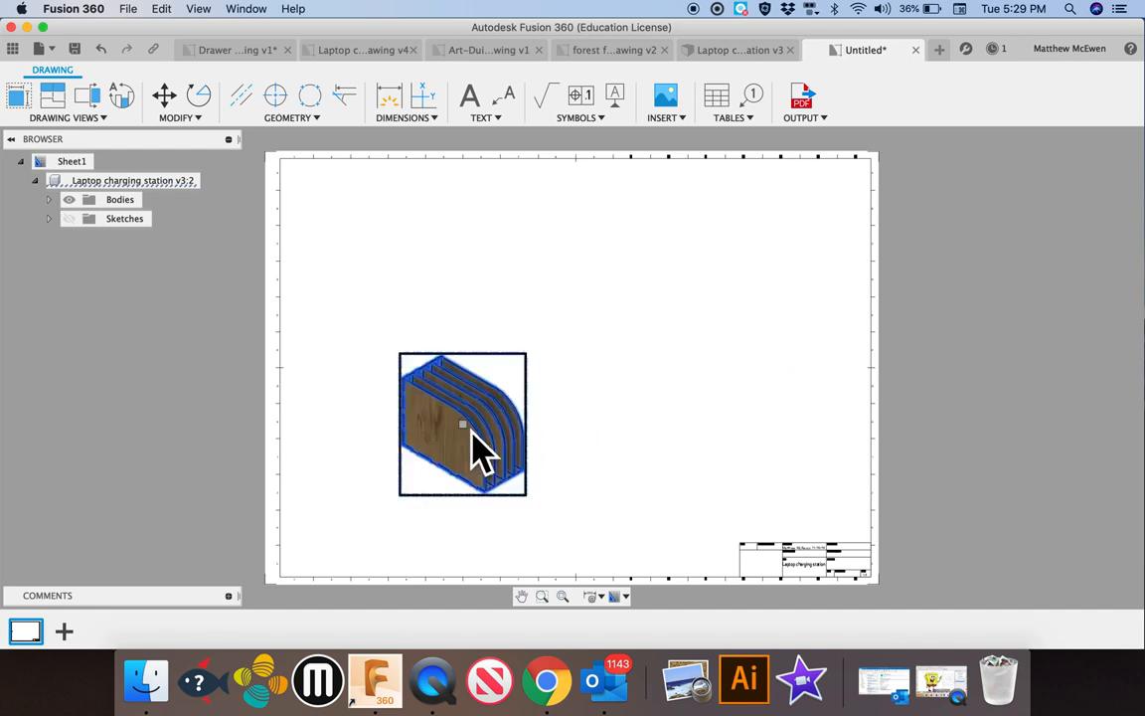
{"action": "key", "text": "Escape"}
{"action": "left_click", "coordinate": [798, 467]}
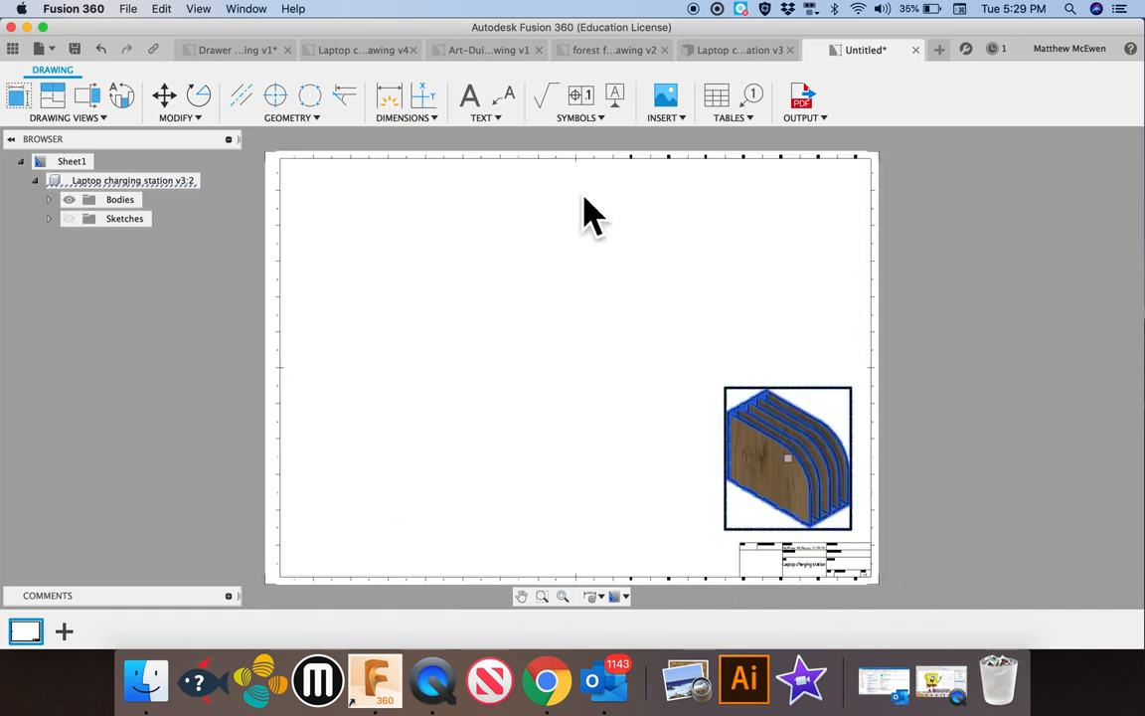
{"action": "left_click", "coordinate": [368, 243]}
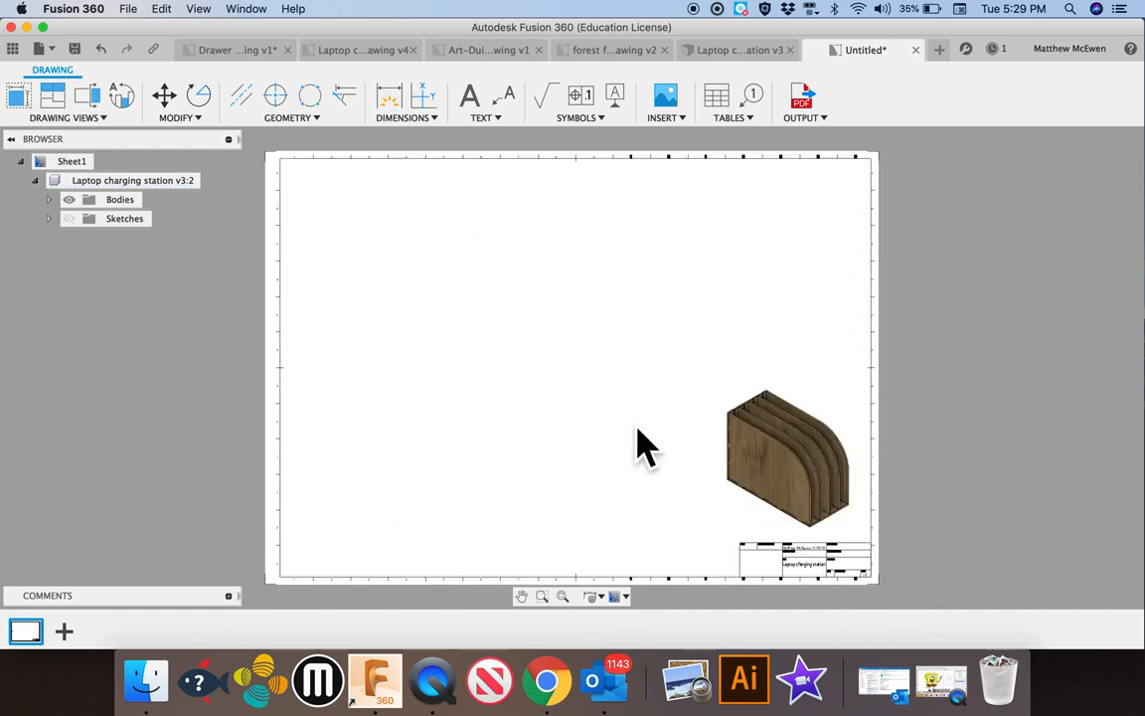
{"action": "double_click", "coordinate": [780, 475]}
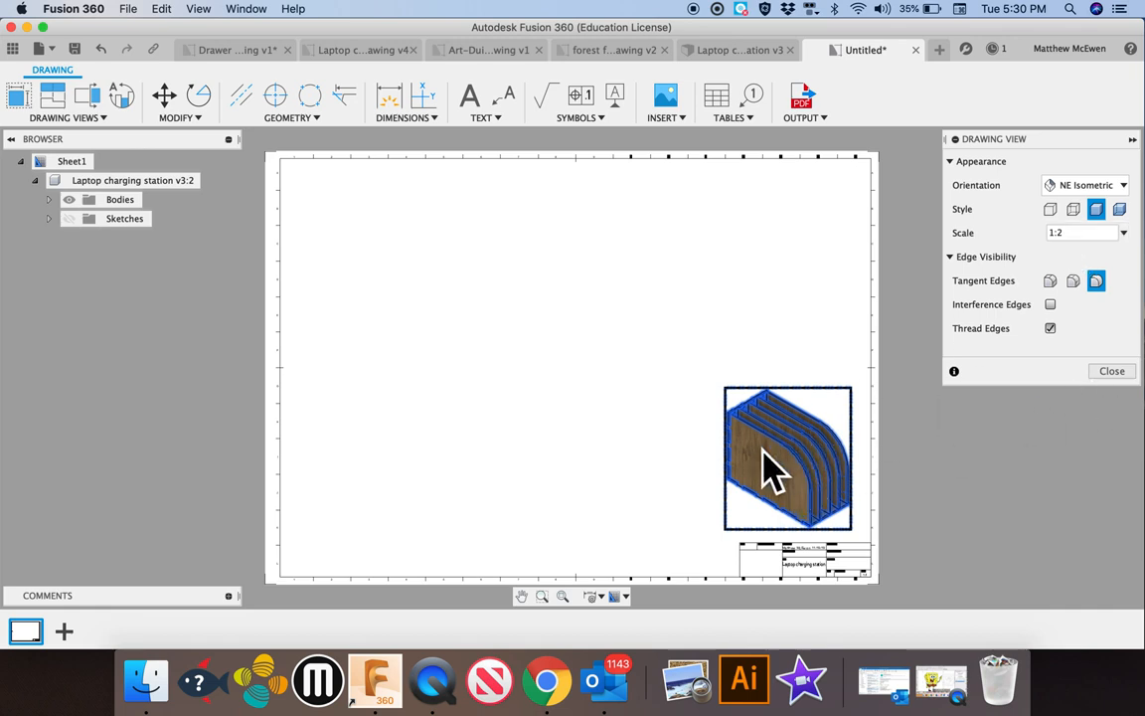
{"action": "left_click", "coordinate": [1110, 371]}
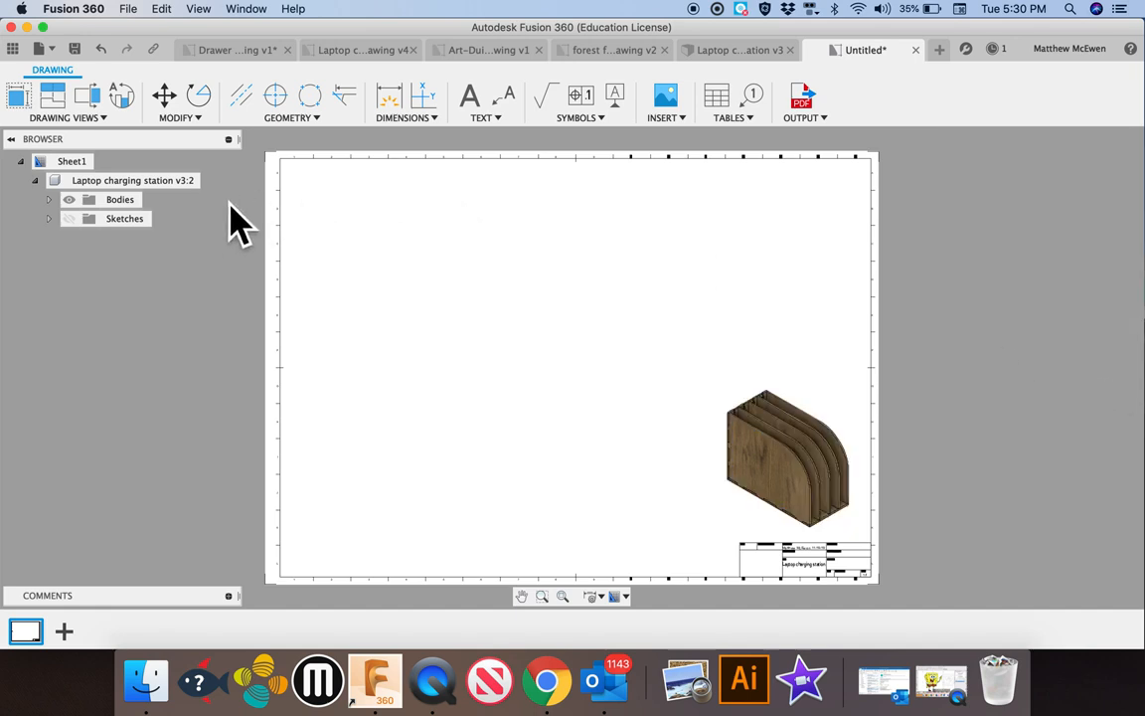
- Place a front base view of the charging station near the sheet's upper edge, with visible edges only and scale 1
{"action": "left_click", "coordinate": [16, 92]}
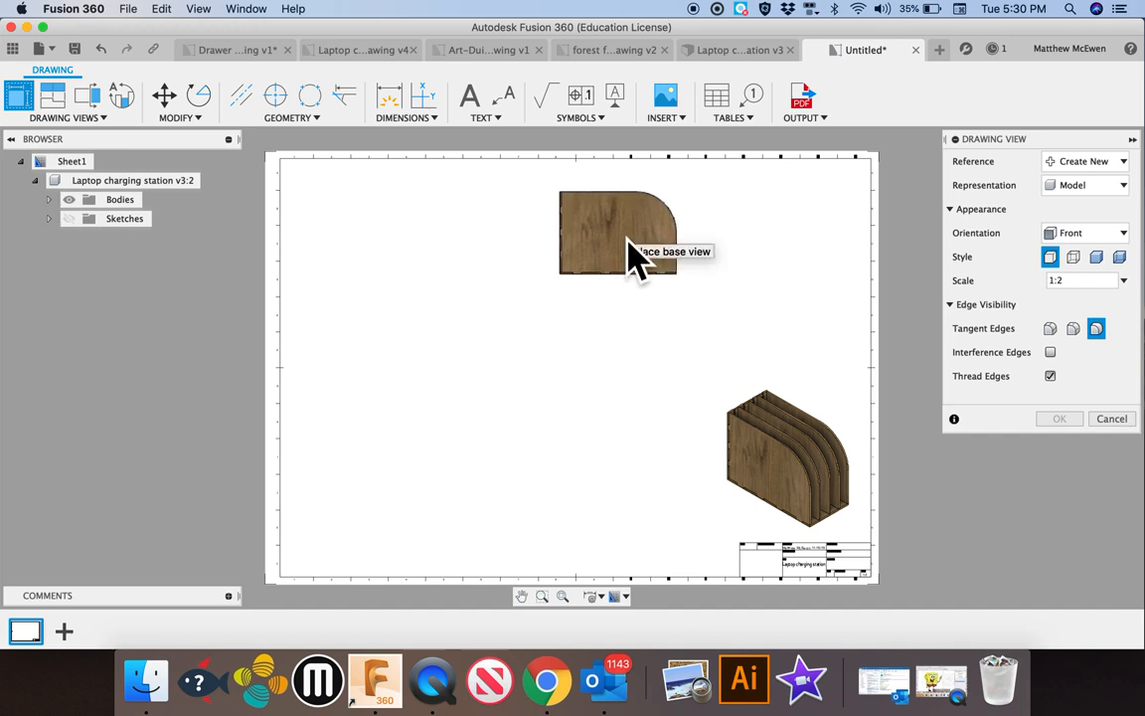
{"action": "left_click", "coordinate": [641, 255]}
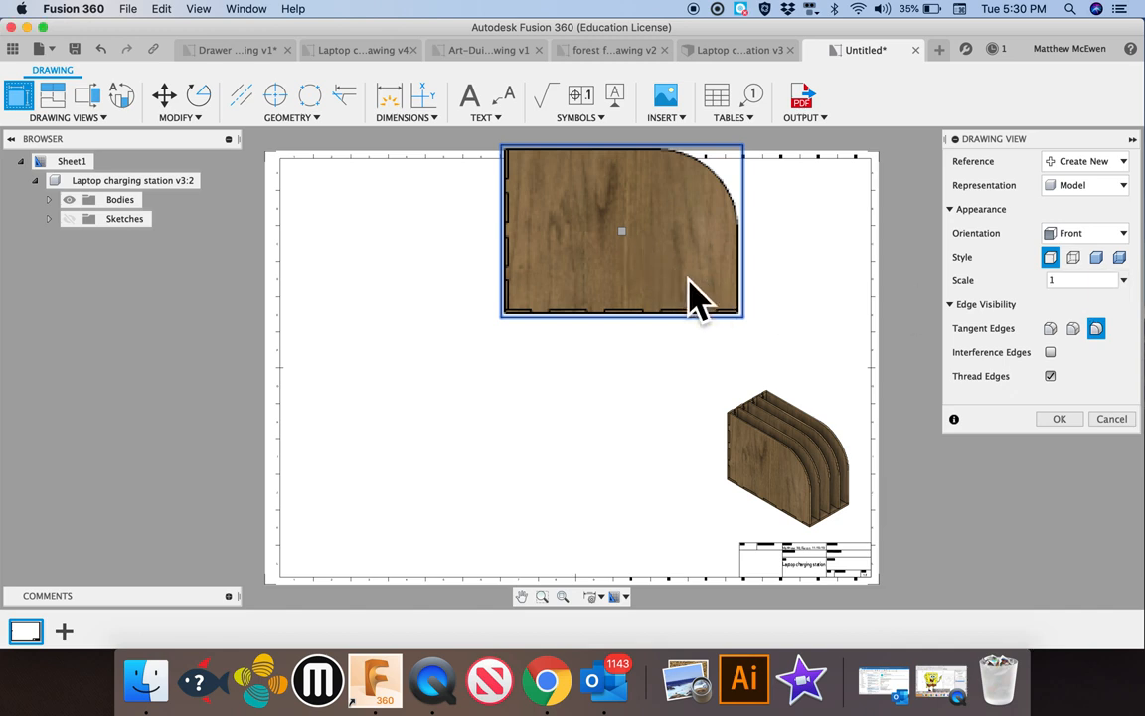
{"action": "left_click", "coordinate": [1051, 259]}
{"action": "left_click", "coordinate": [1071, 422]}
- Move the front view inside the sheet border to the space above the isometric view
{"action": "left_click", "coordinate": [667, 274]}
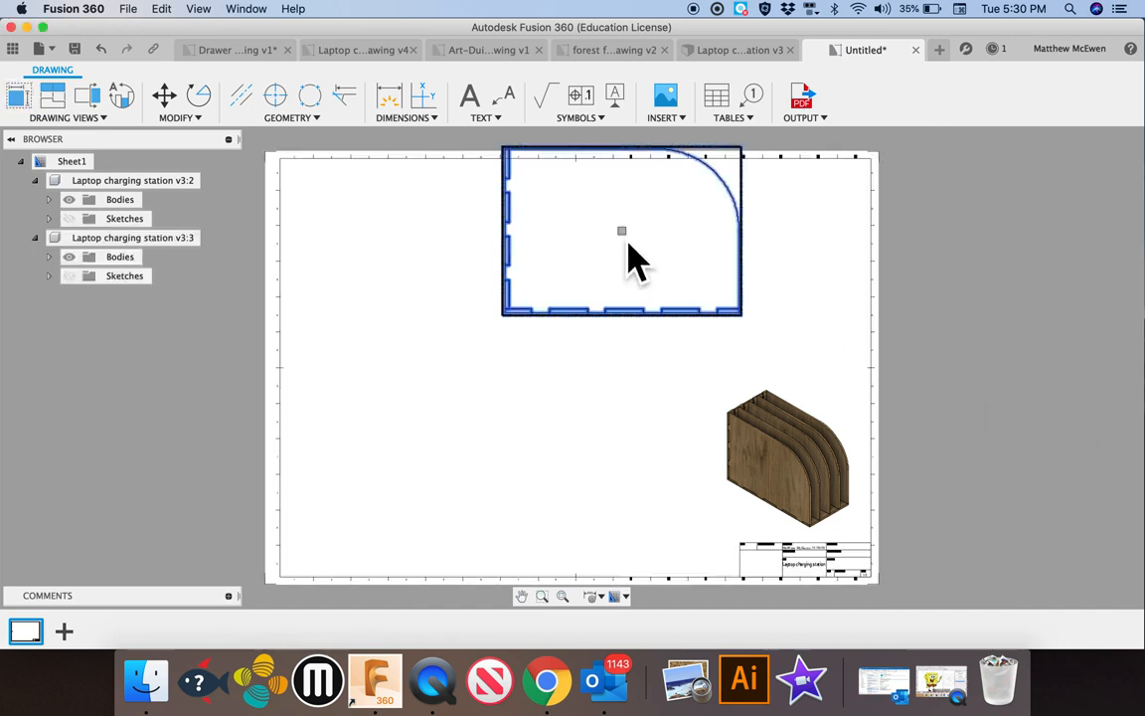
{"action": "left_click_drag", "start_coordinate": [631, 241], "coordinate": [721, 298]}
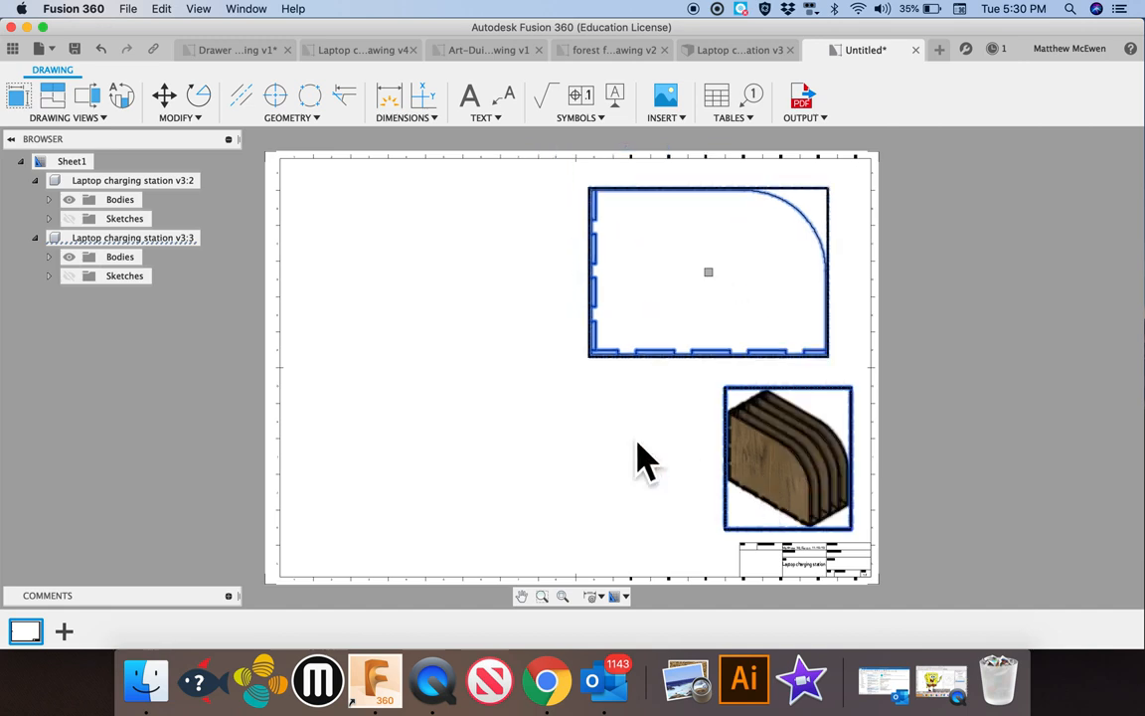
{"action": "left_click", "coordinate": [606, 434]}
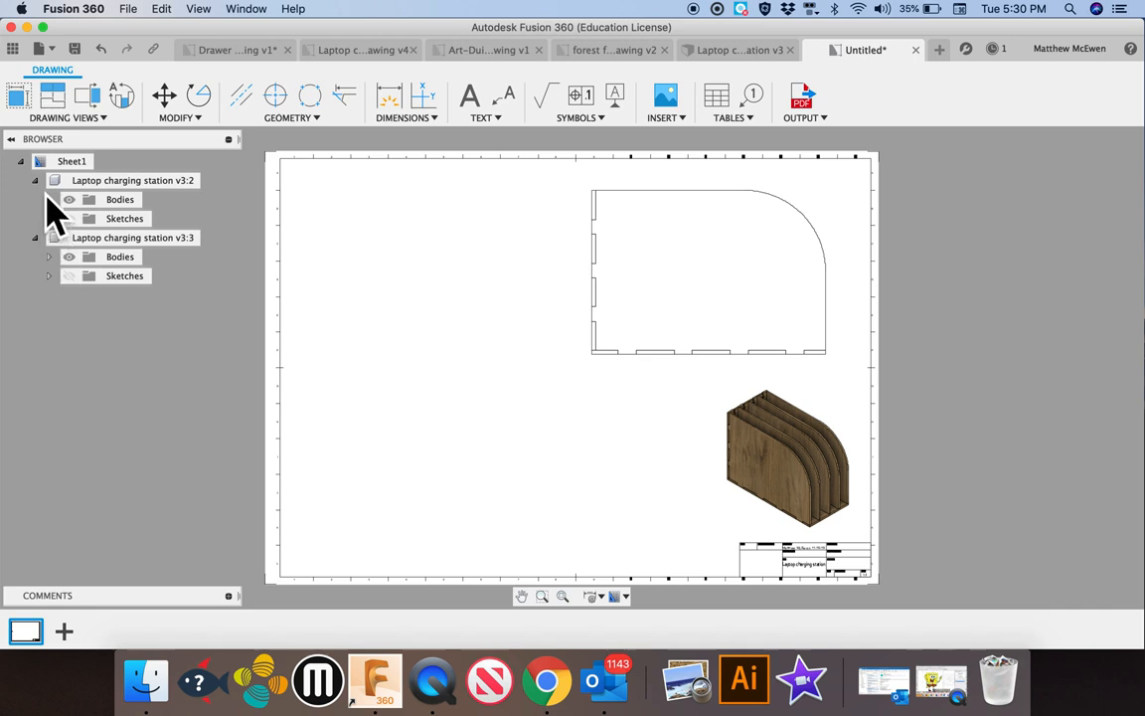
- Inspect the browser entries of both drawing views and list the bodies of Laptop charging station v3:2, the isometric view
{"action": "left_click", "coordinate": [35, 180]}
{"action": "left_click", "coordinate": [35, 199]}
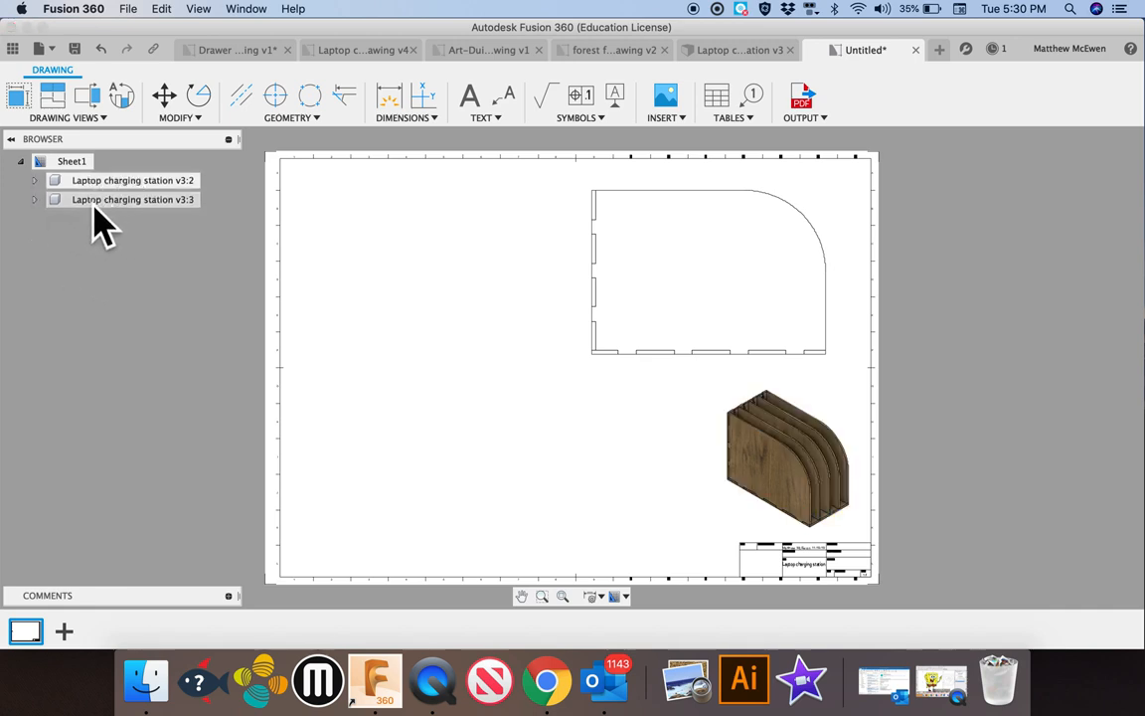
{"action": "left_click", "coordinate": [37, 182]}
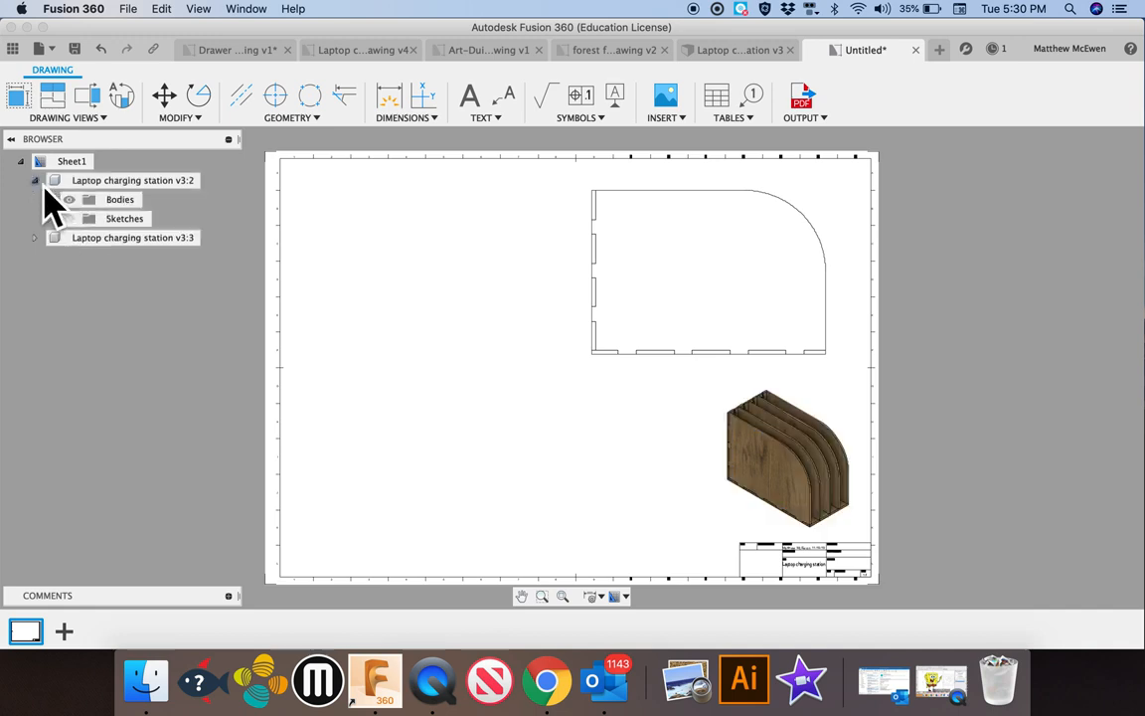
{"action": "left_click", "coordinate": [36, 237]}
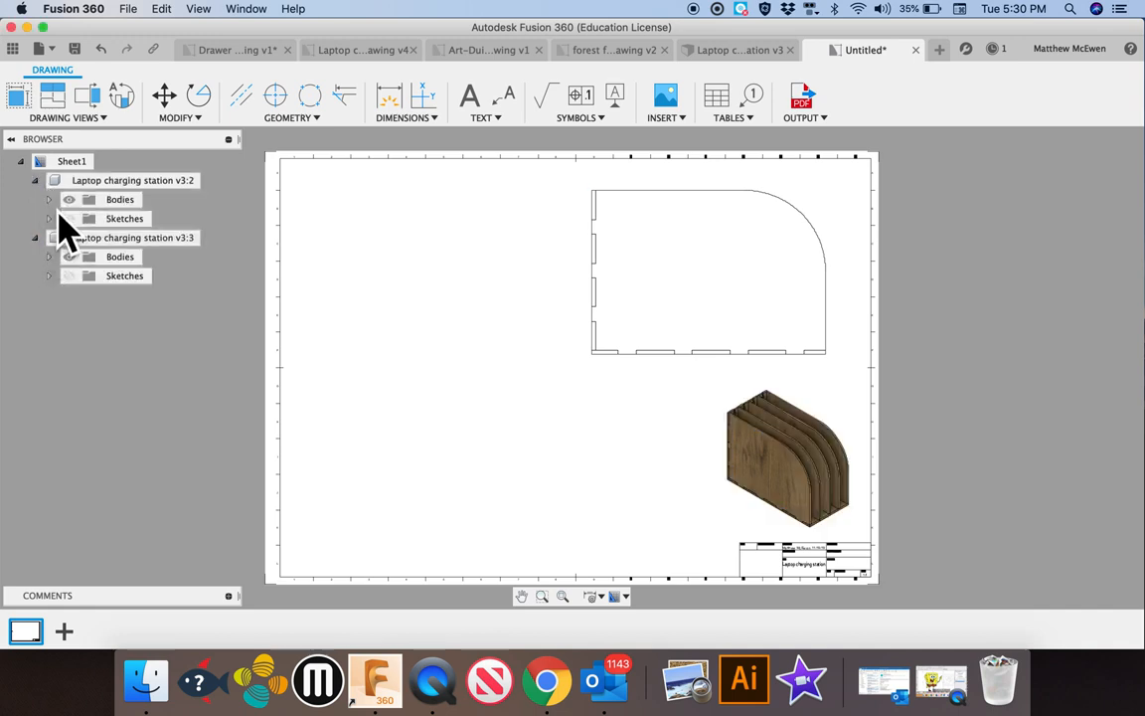
{"action": "left_click", "coordinate": [48, 200]}
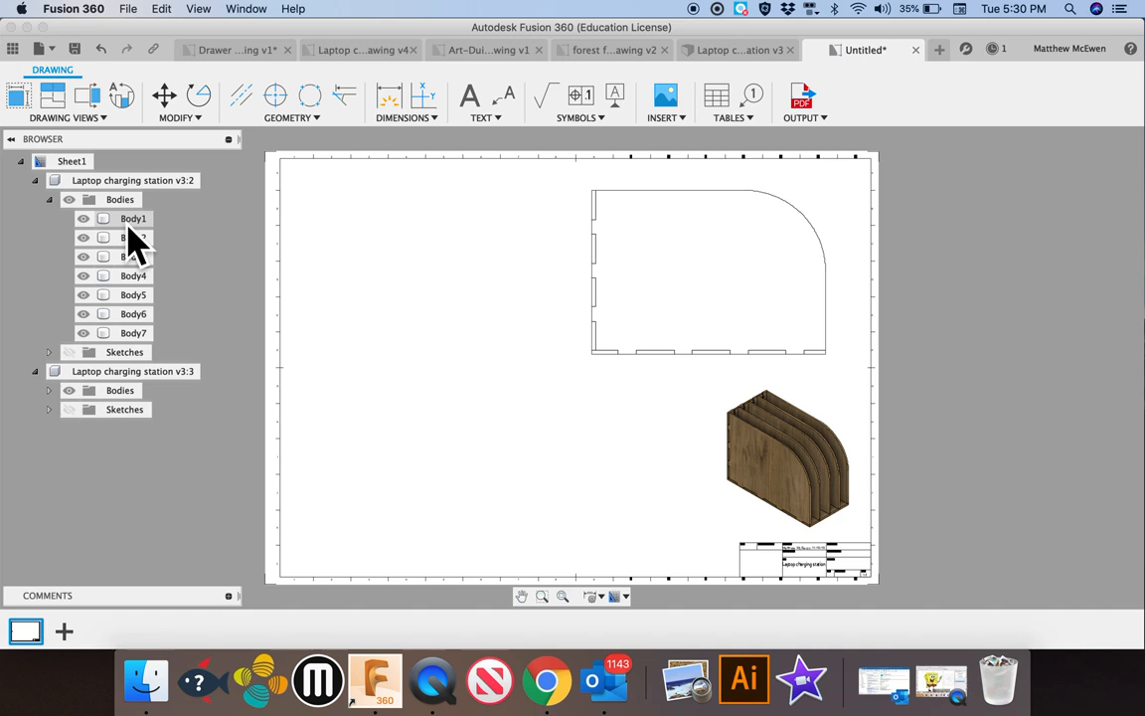
{"action": "left_click", "coordinate": [813, 467]}
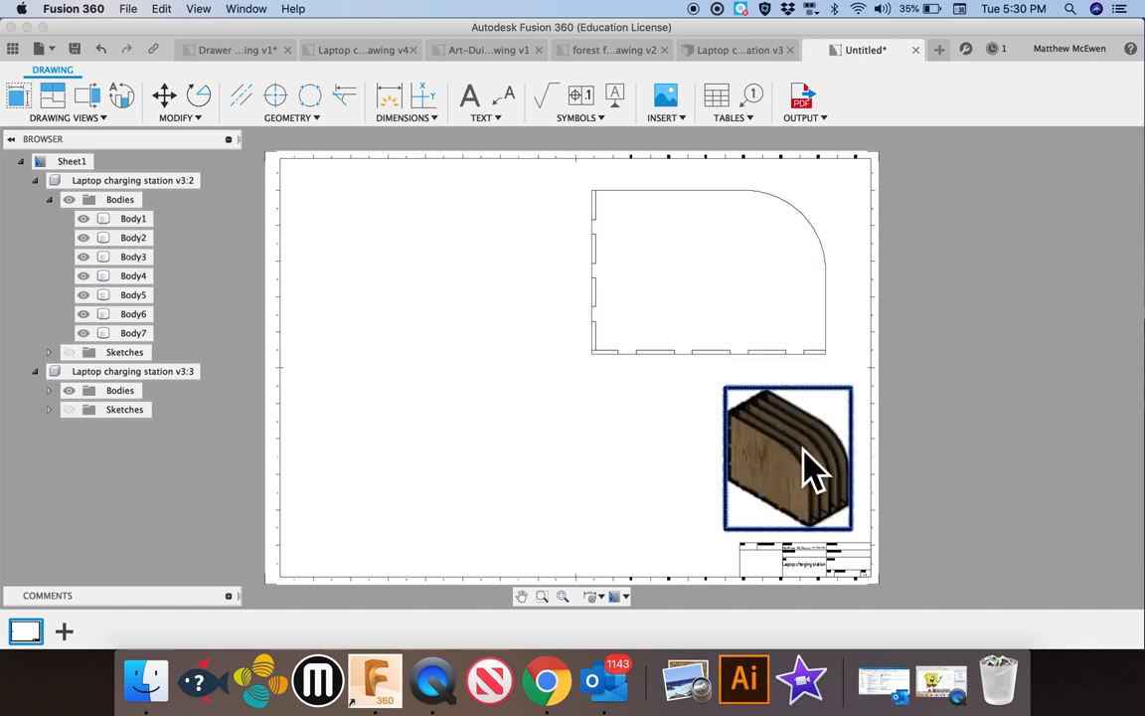
- Hide Body1, Body2 and Body3 in the isometric view and show them again
{"action": "left_click", "coordinate": [144, 183]}
{"action": "left_click", "coordinate": [135, 219]}
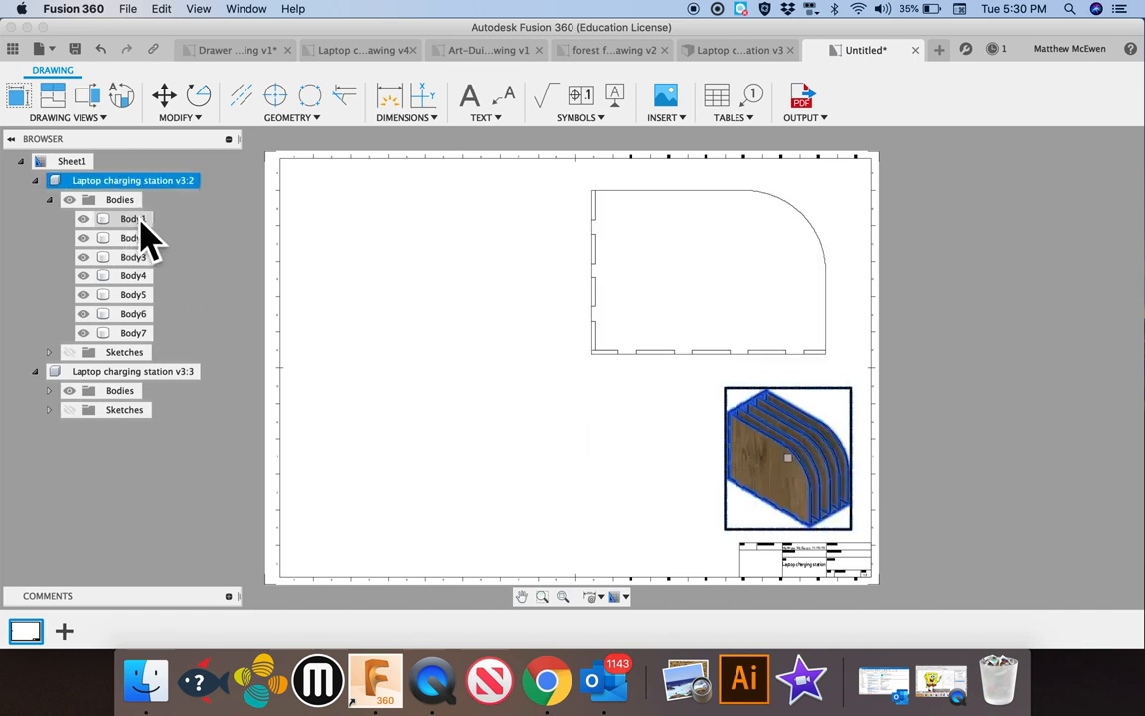
{"action": "left_click", "coordinate": [83, 219]}
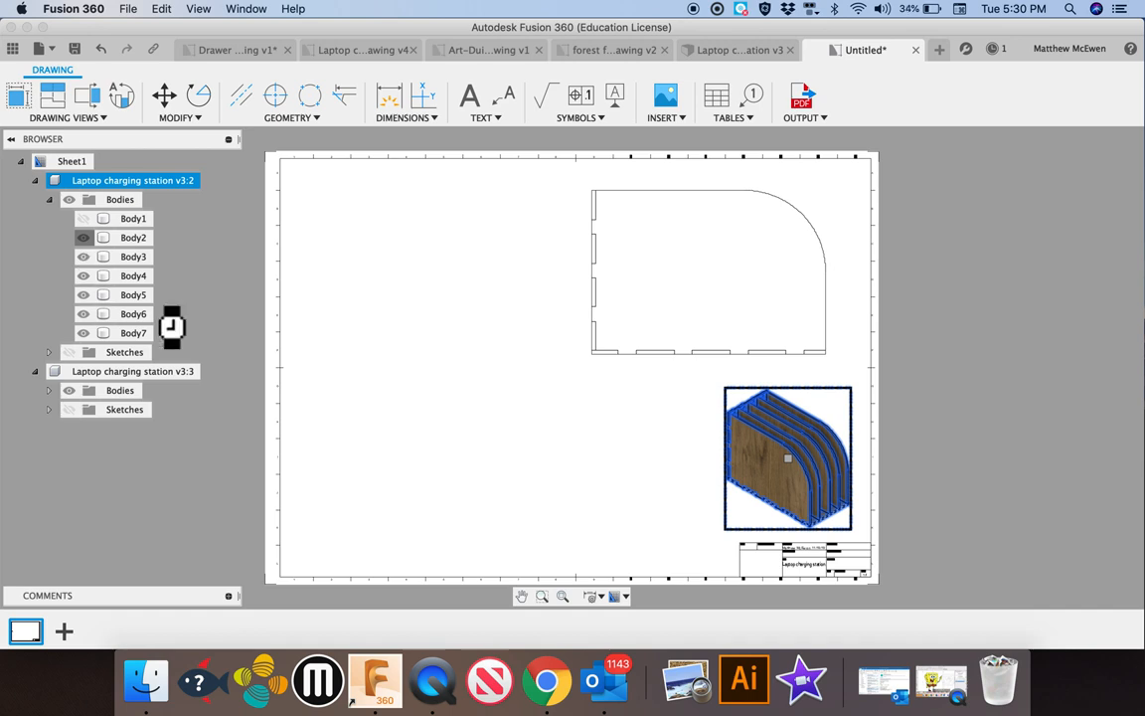
{"action": "left_click", "coordinate": [772, 460]}
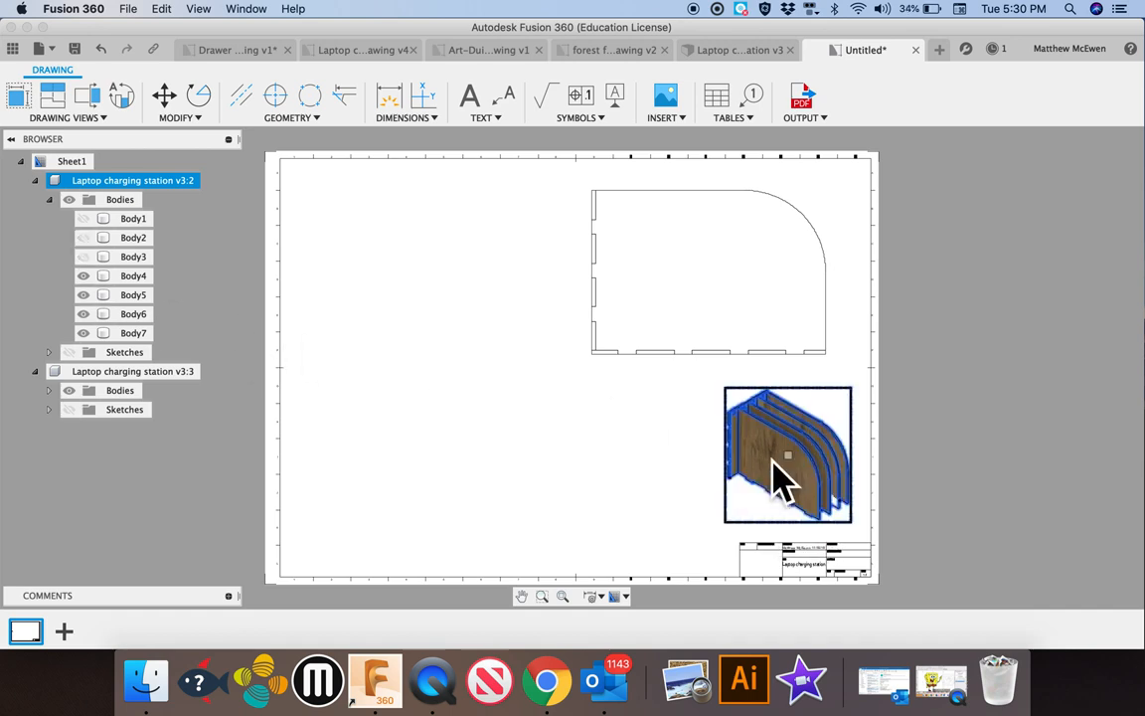
{"action": "left_click", "coordinate": [88, 258]}
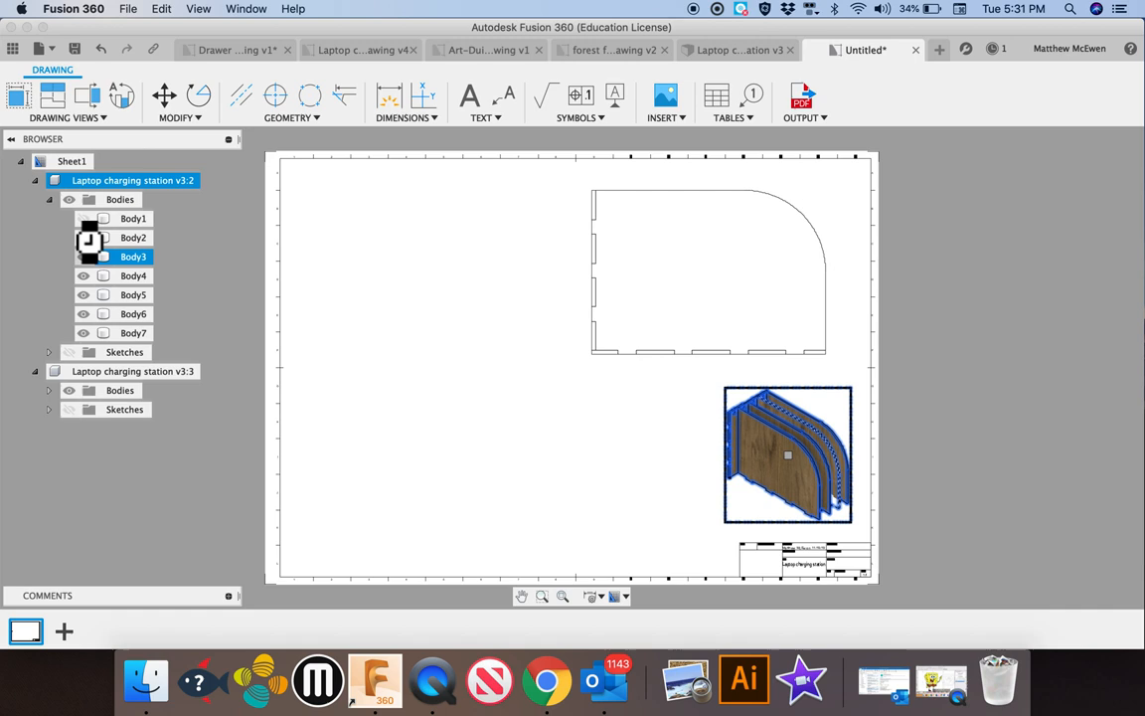
- In the front view, Laptop charging station v3:3, hide every body except Body2 to isolate one divider panel
{"action": "left_click", "coordinate": [36, 181]}
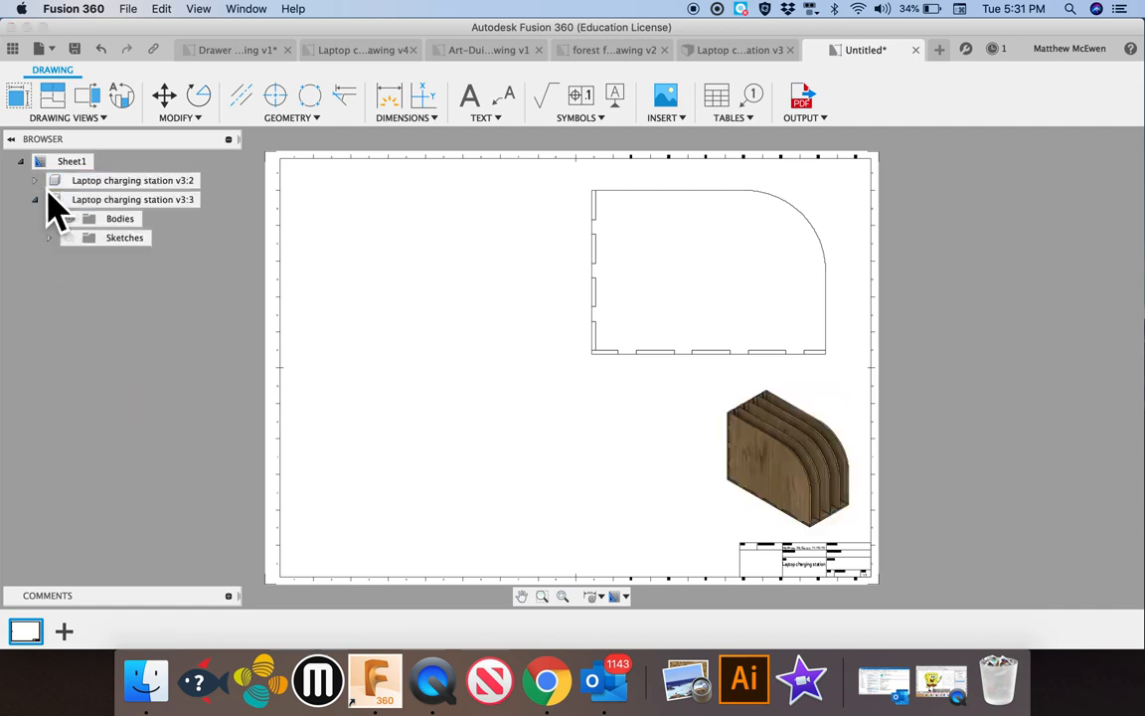
{"action": "left_click", "coordinate": [50, 220]}
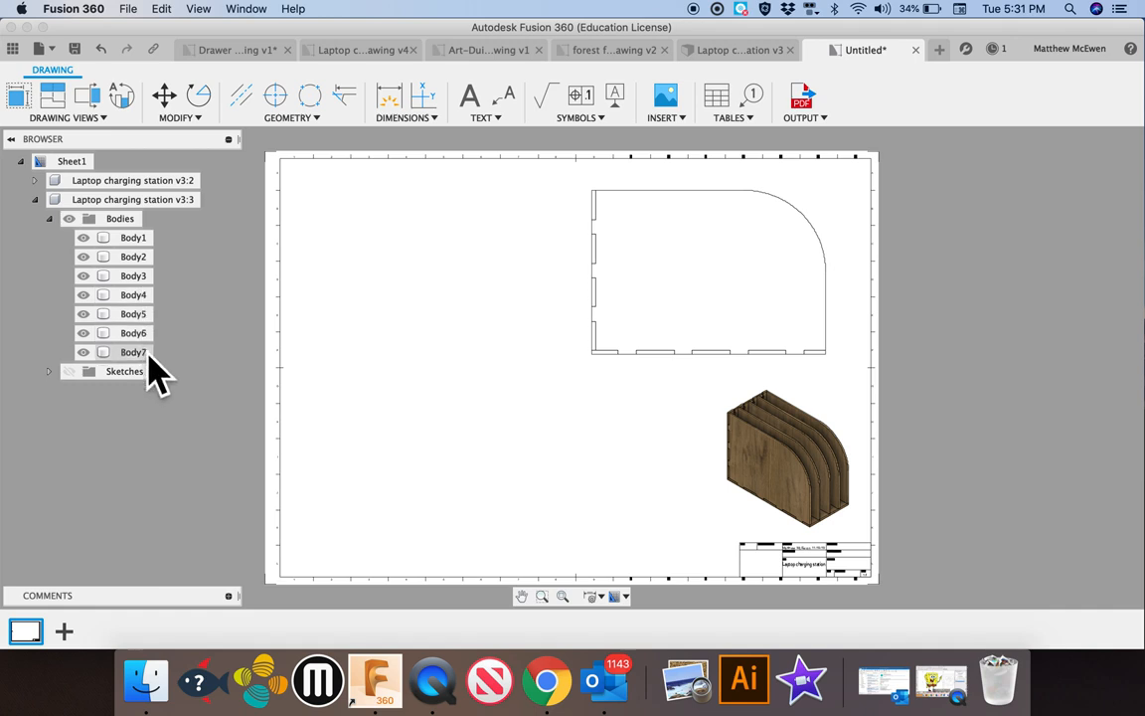
{"action": "left_click", "coordinate": [84, 353]}
{"action": "left_click", "coordinate": [84, 333]}
{"action": "left_click", "coordinate": [85, 314]}
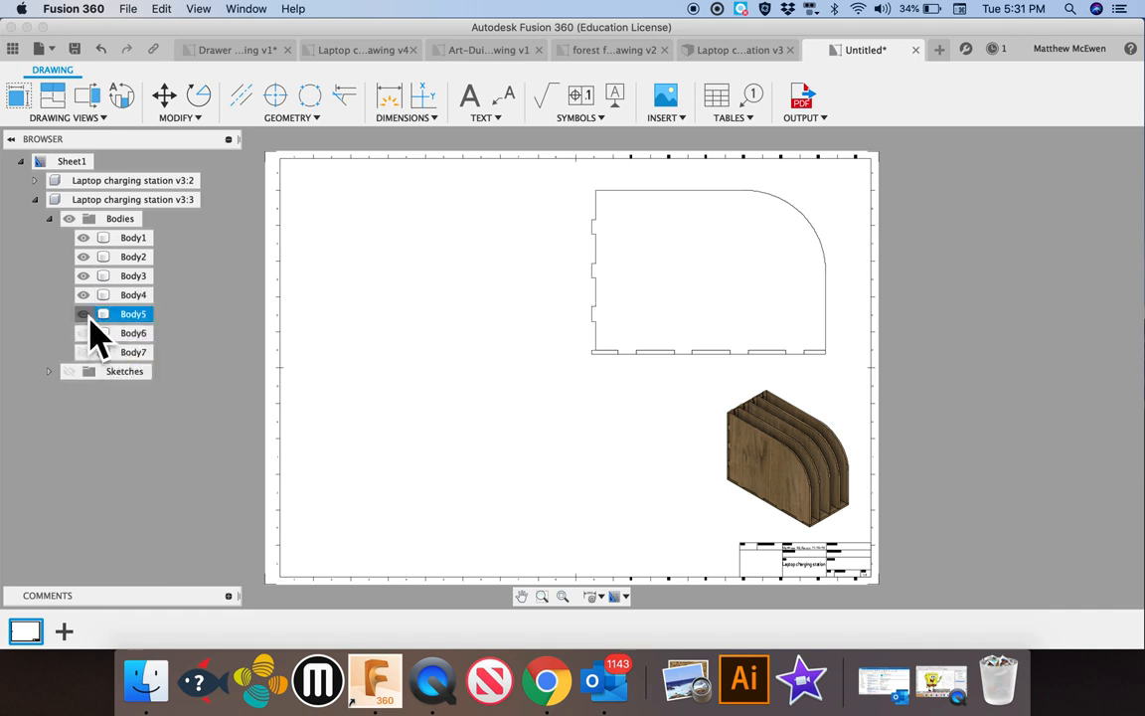
{"action": "left_click", "coordinate": [86, 295]}
{"action": "left_click", "coordinate": [86, 278]}
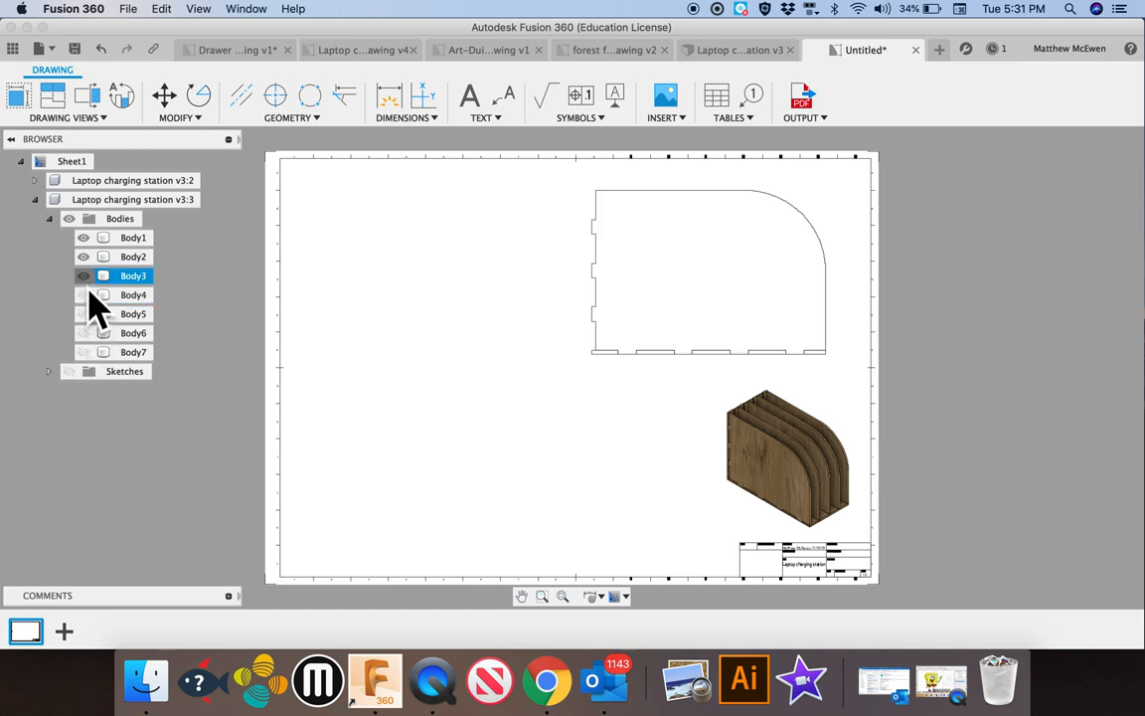
{"action": "left_click", "coordinate": [83, 257]}
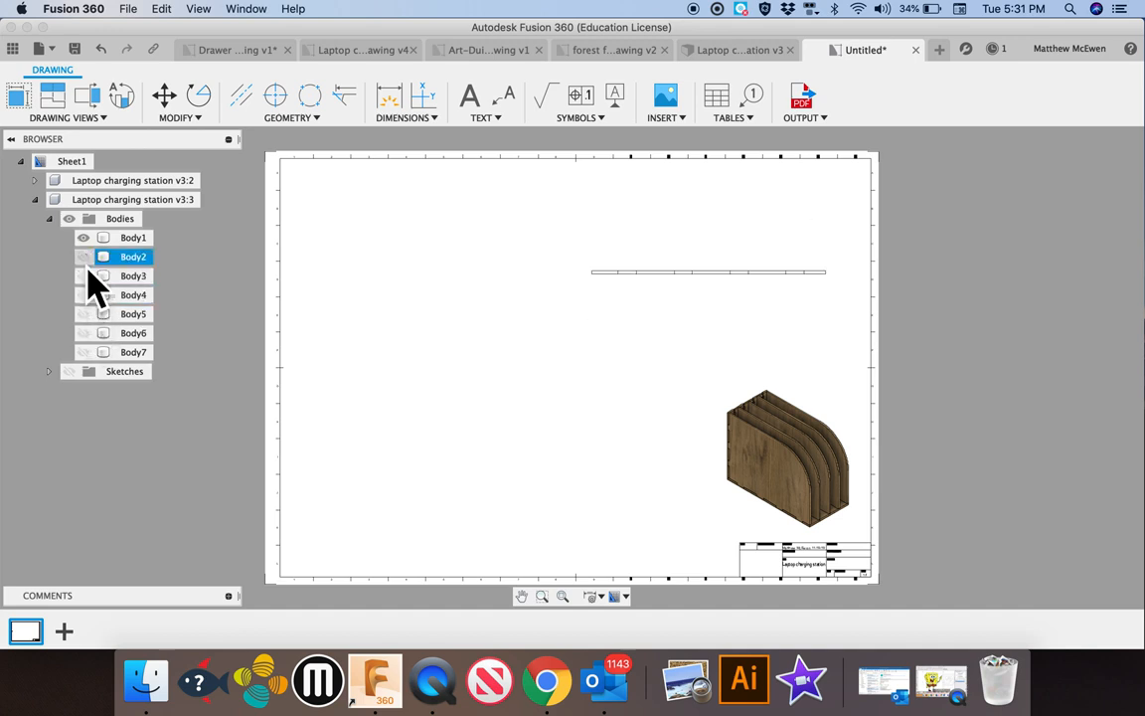
{"action": "left_click", "coordinate": [85, 257]}
{"action": "left_click", "coordinate": [528, 321]}
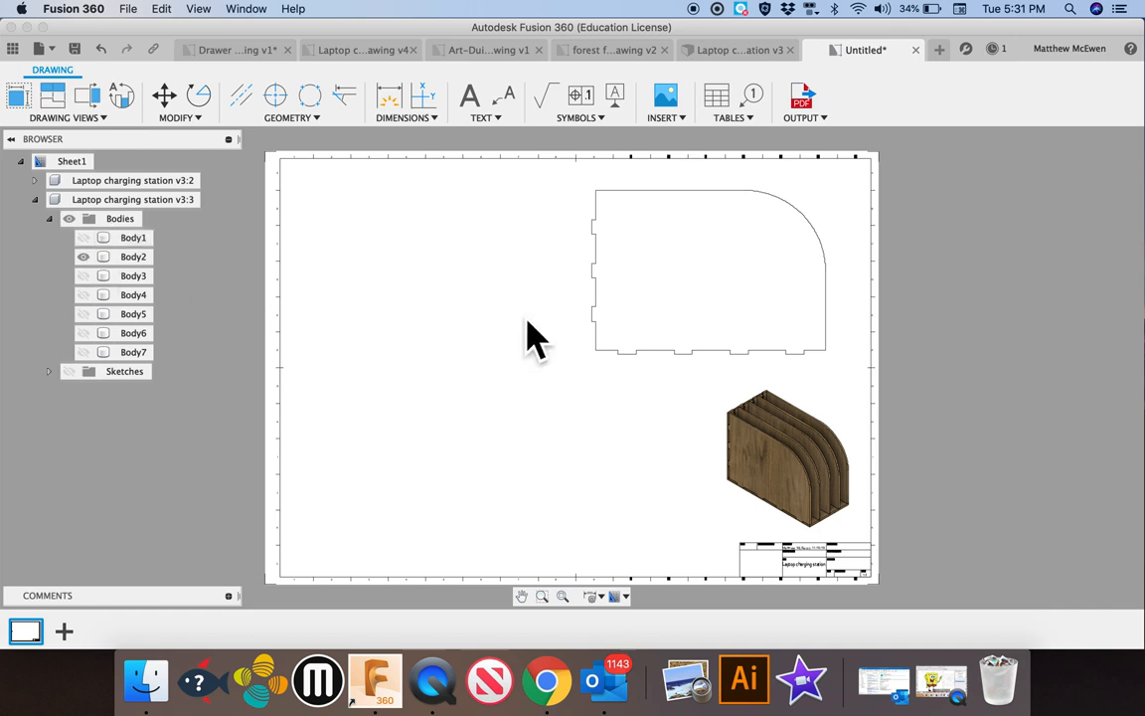
{"action": "left_click", "coordinate": [139, 264]}
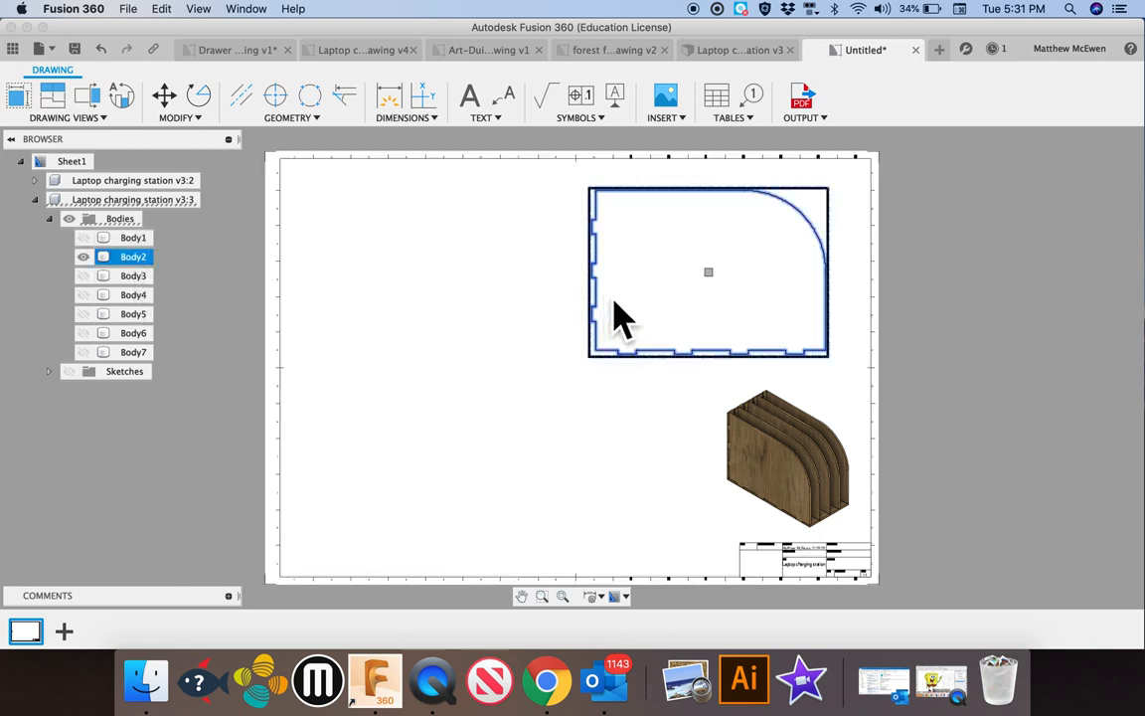
{"action": "left_click", "coordinate": [497, 328]}
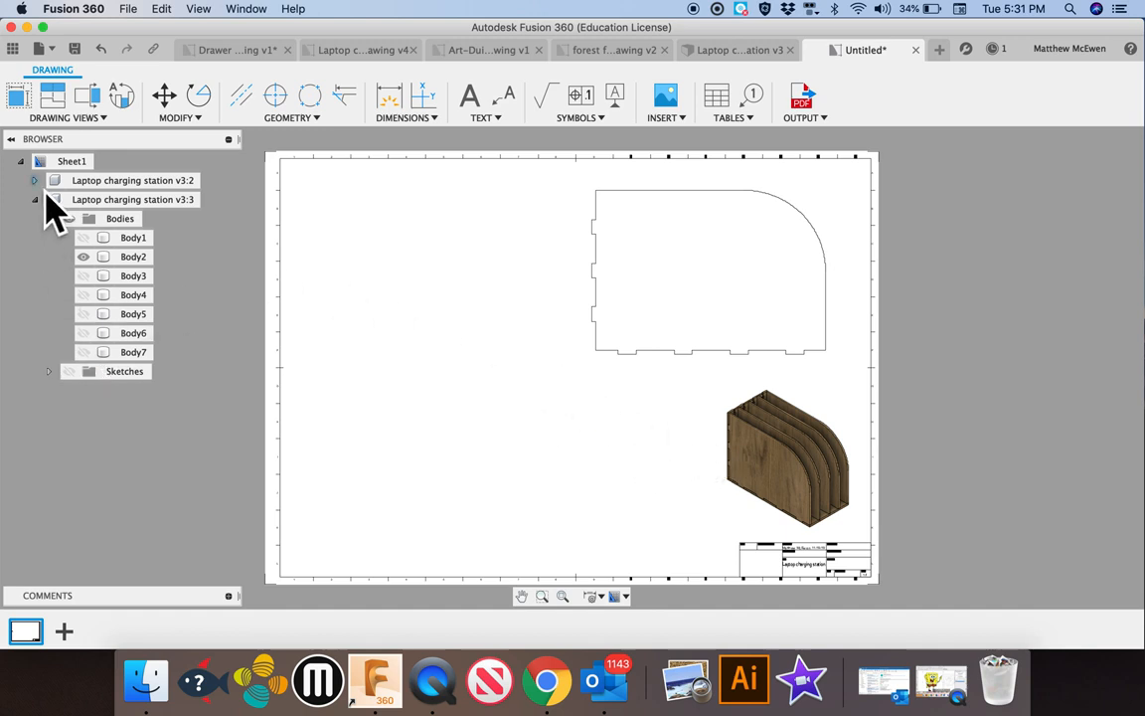
- Place a base view with TOP orientation and scale 1 on the sheet, beside the front view
{"action": "left_click", "coordinate": [35, 200]}
{"action": "left_click", "coordinate": [18, 95]}
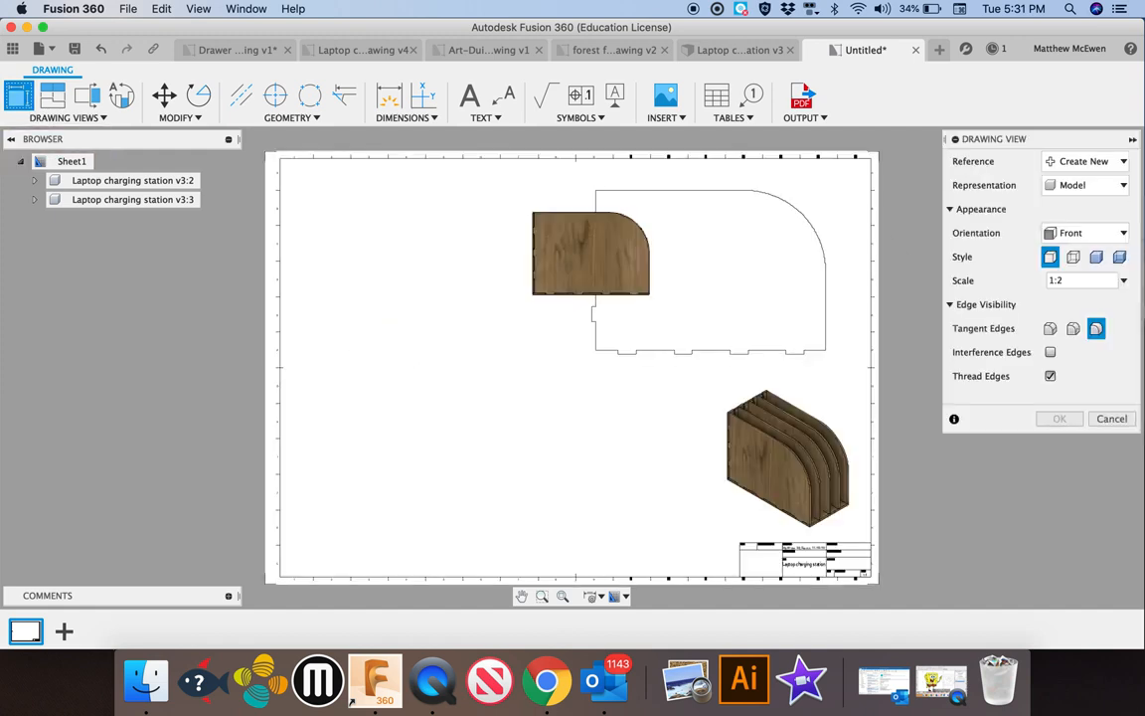
{"action": "left_click", "coordinate": [1121, 233]}
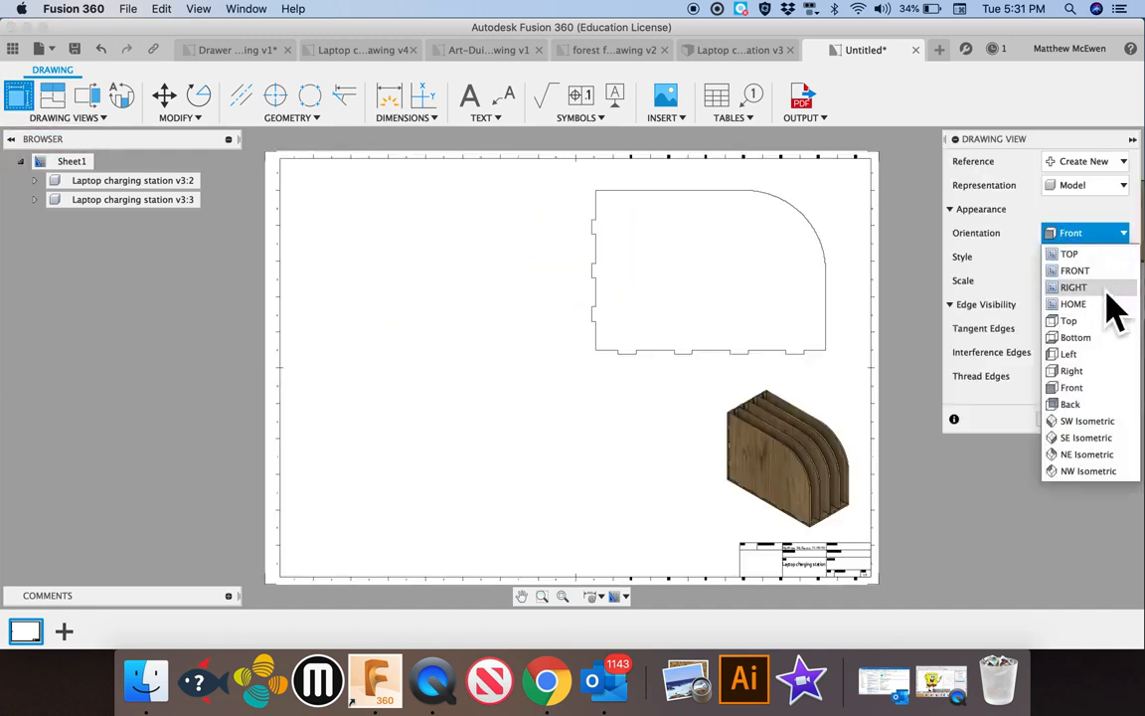
{"action": "left_click", "coordinate": [1103, 254]}
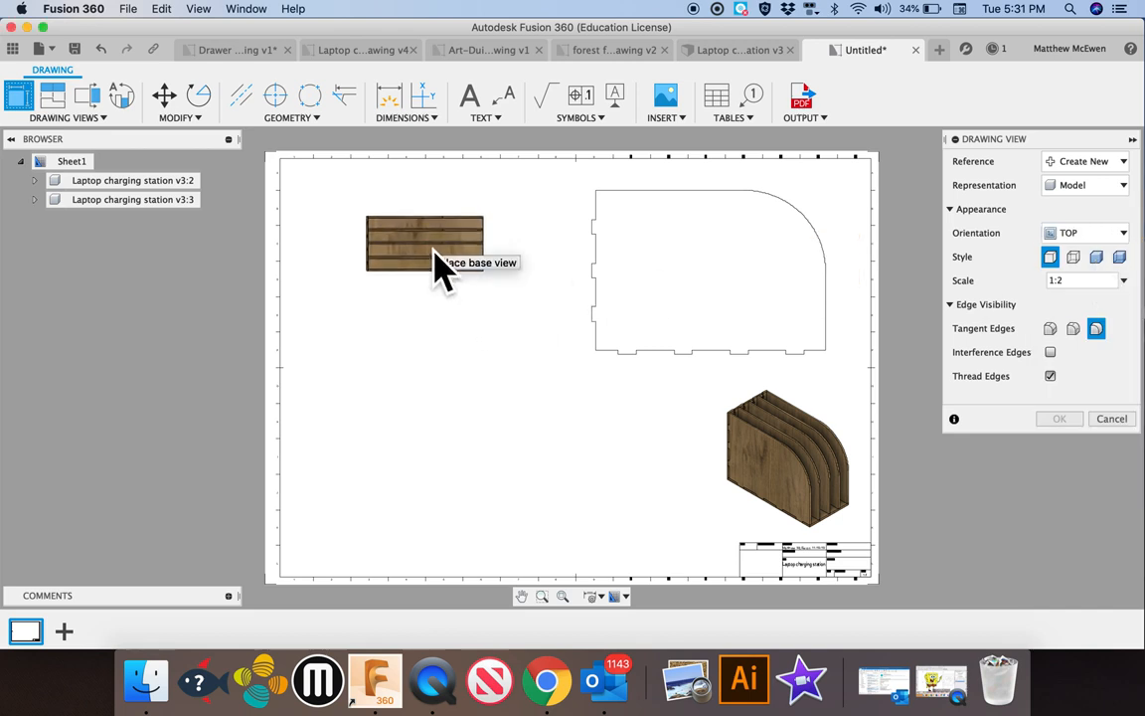
{"action": "left_click", "coordinate": [1059, 284]}
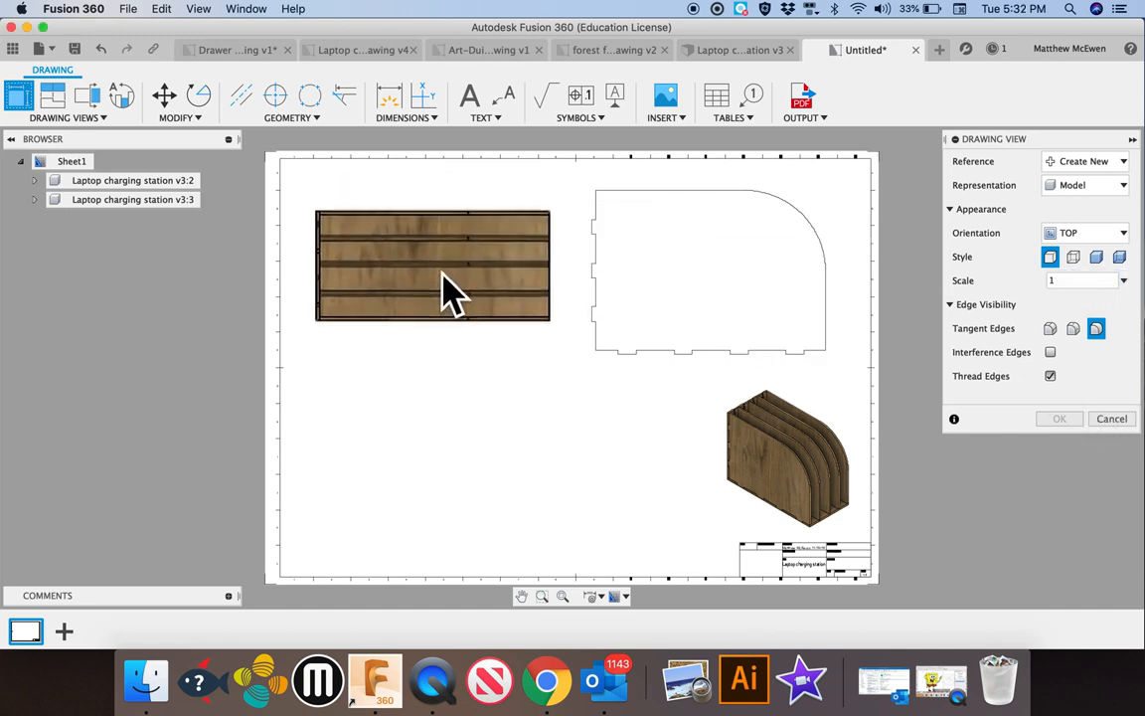
{"action": "left_click", "coordinate": [448, 289]}
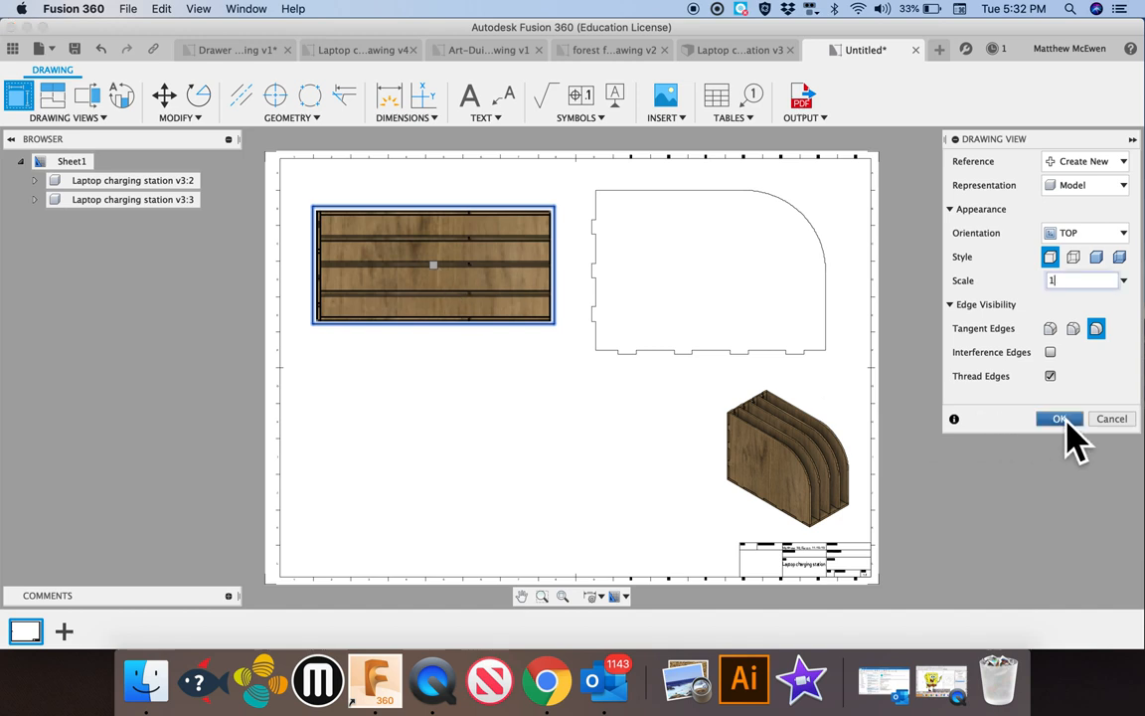
{"action": "left_click", "coordinate": [1062, 419]}
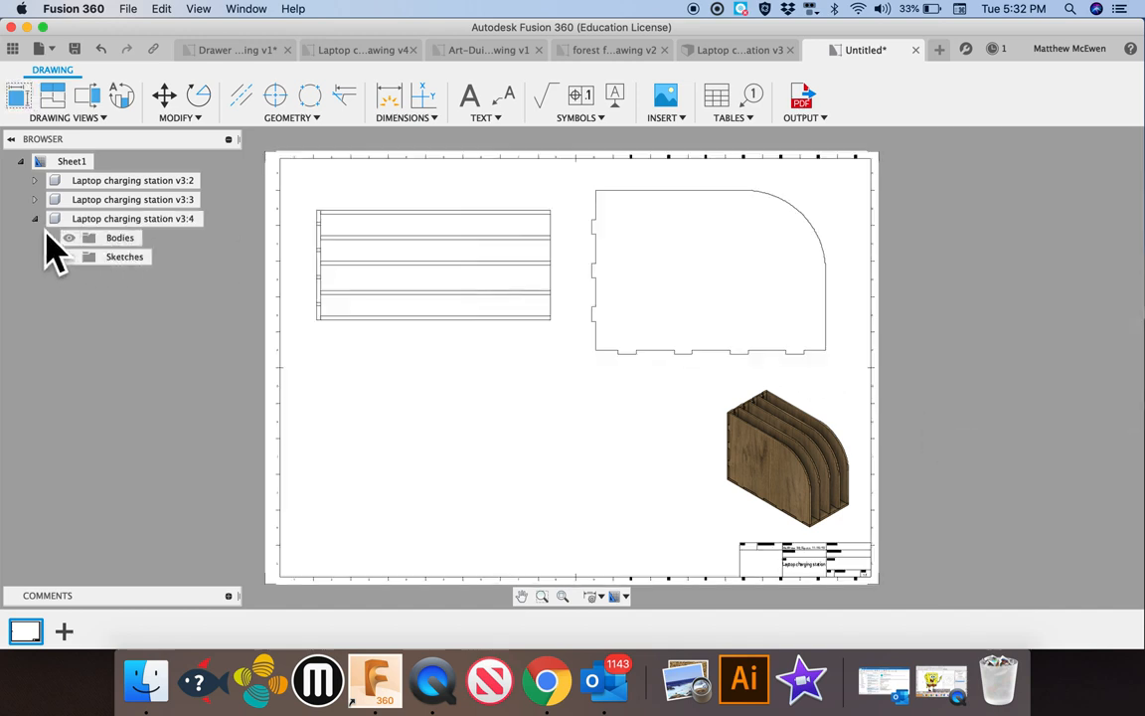
- In the top view, Laptop charging station v3:4, hide Body2 through Body7 so only the slotted base panel, Body1, is drawn
{"action": "left_click", "coordinate": [73, 242]}
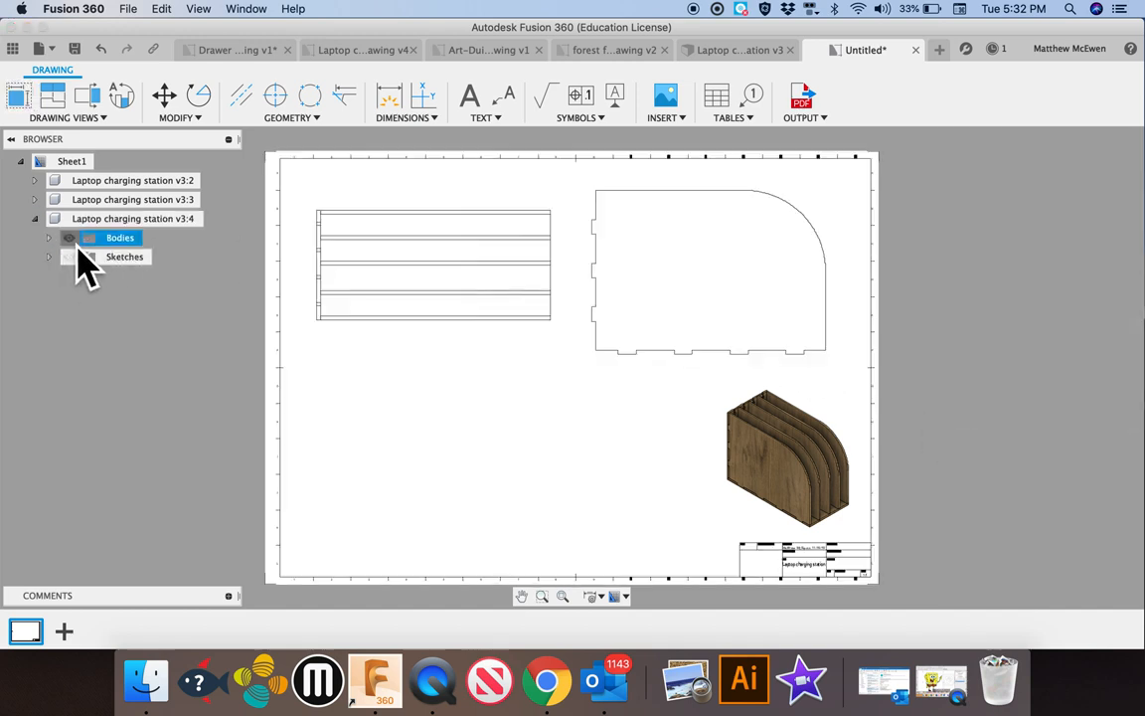
{"action": "left_click", "coordinate": [72, 242]}
{"action": "left_click", "coordinate": [52, 241]}
{"action": "left_click", "coordinate": [88, 260]}
{"action": "left_click", "coordinate": [88, 260]}
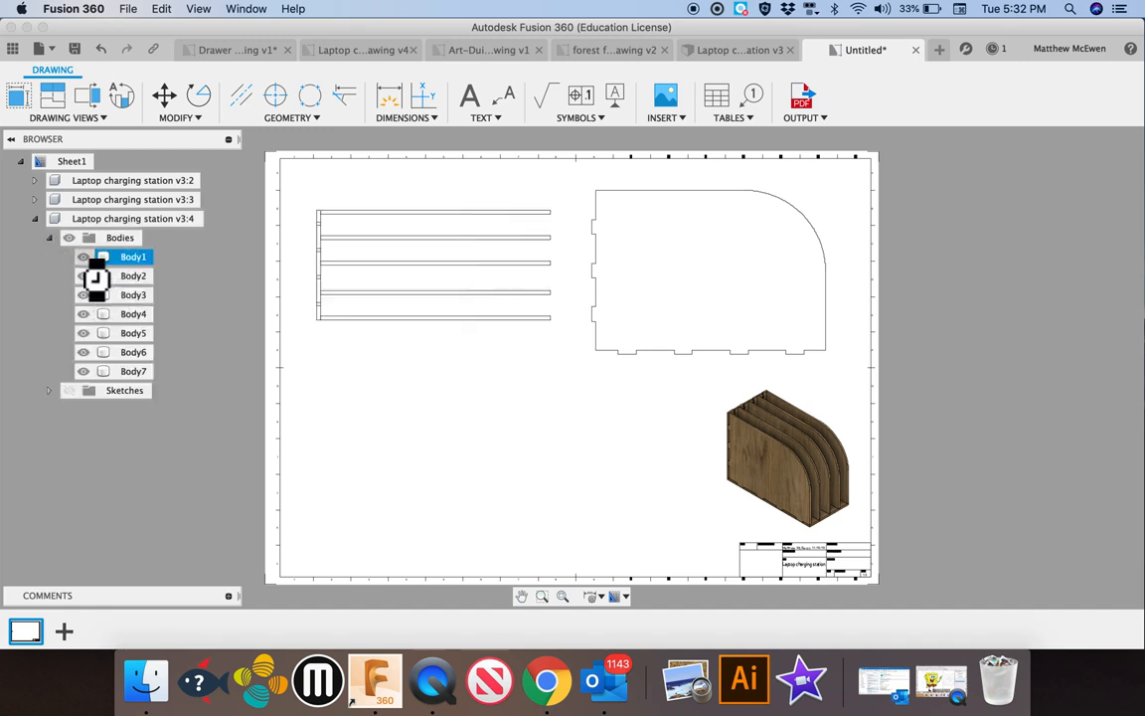
{"action": "left_click", "coordinate": [85, 278]}
{"action": "left_click", "coordinate": [85, 296]}
{"action": "left_click", "coordinate": [86, 315]}
{"action": "left_click", "coordinate": [86, 334]}
{"action": "left_click", "coordinate": [85, 352]}
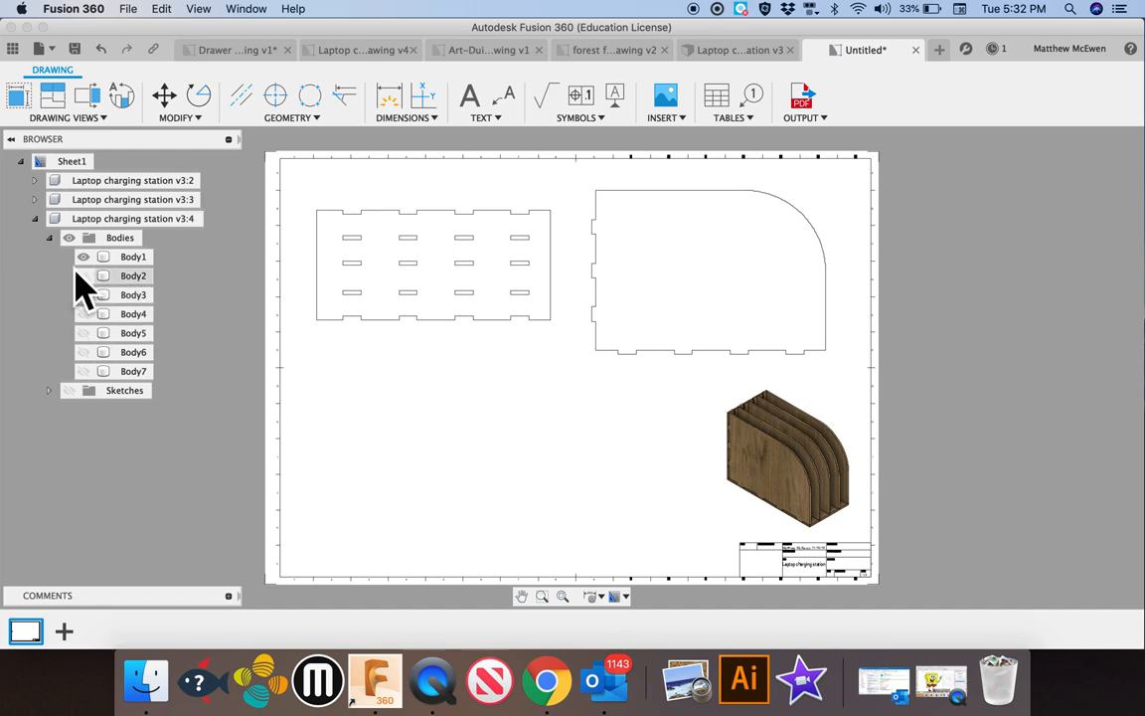
{"action": "left_click", "coordinate": [35, 219]}
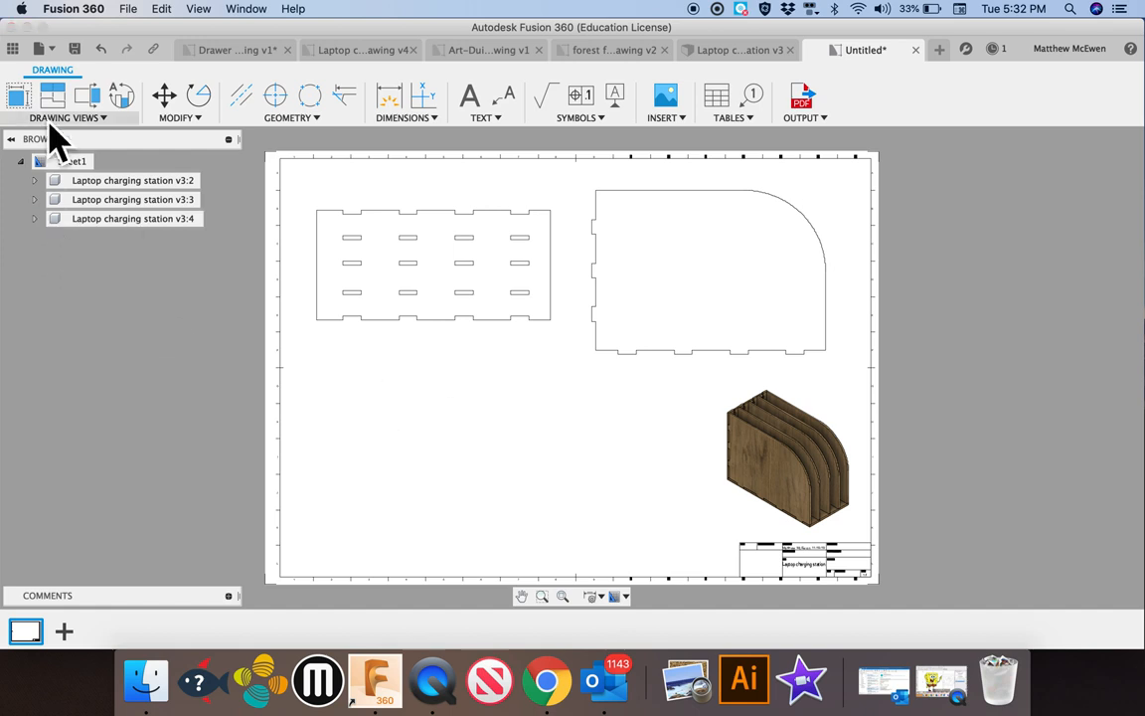
- Place a base view with RIGHT orientation and scale 1 below the slotted base panel
{"action": "left_click", "coordinate": [20, 97]}
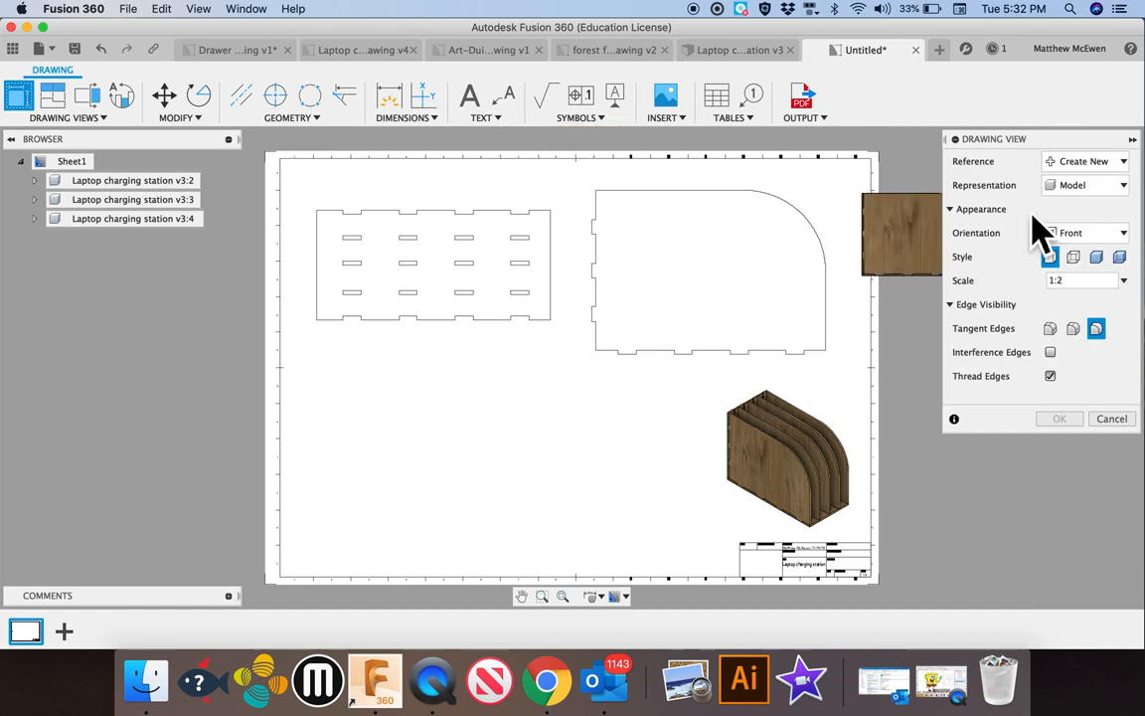
{"action": "left_click", "coordinate": [1079, 236]}
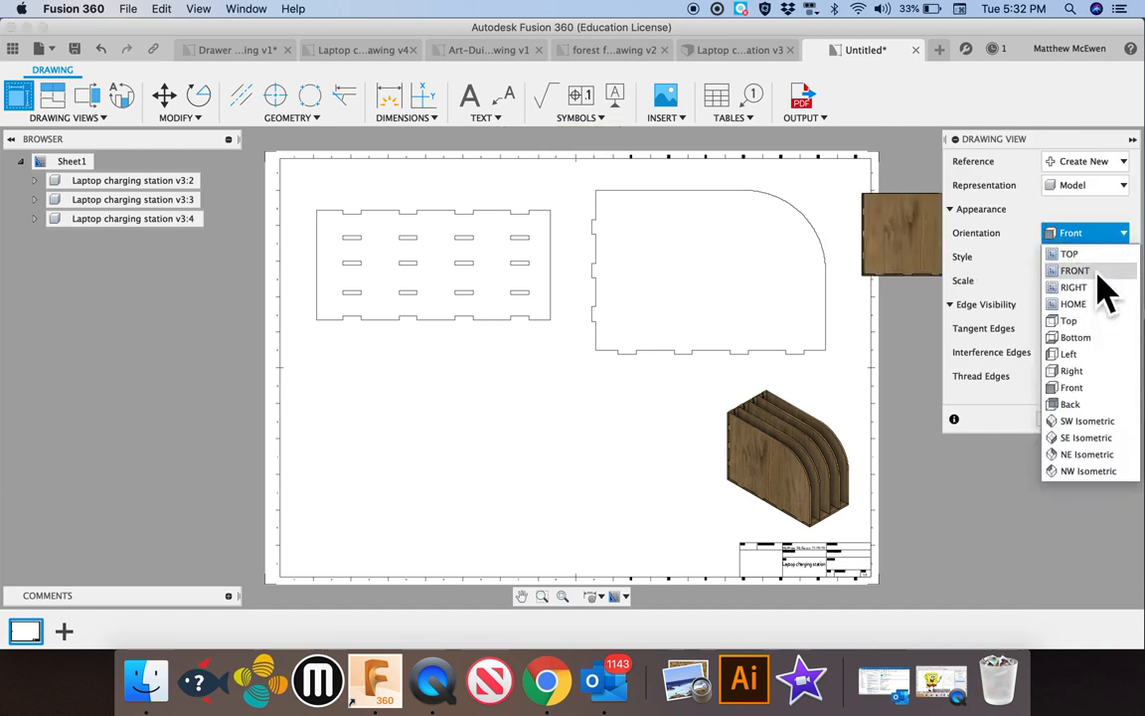
{"action": "left_click", "coordinate": [1101, 288]}
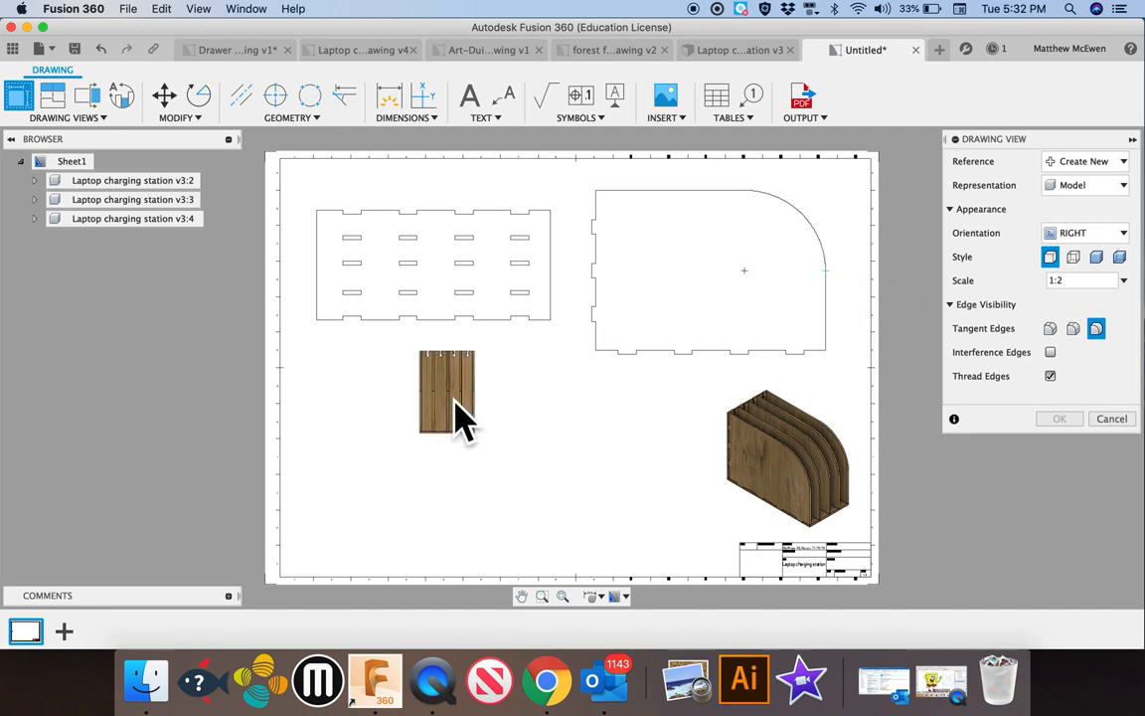
{"action": "left_click", "coordinate": [1066, 282]}
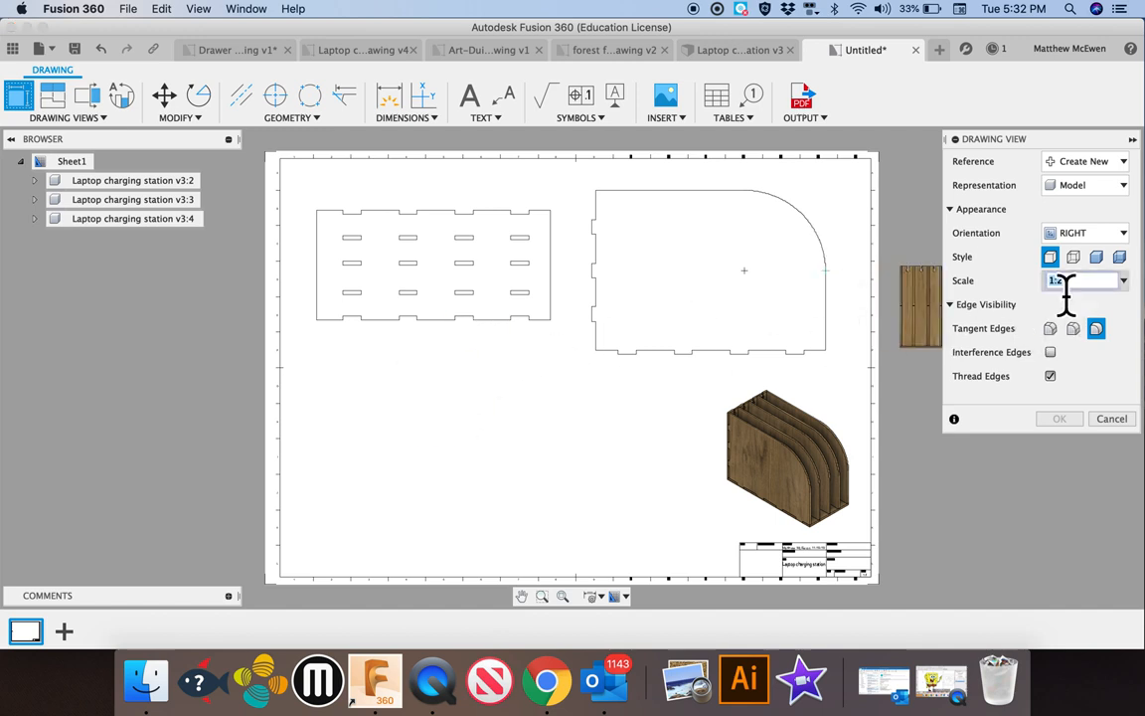
{"action": "type", "text": "1"}
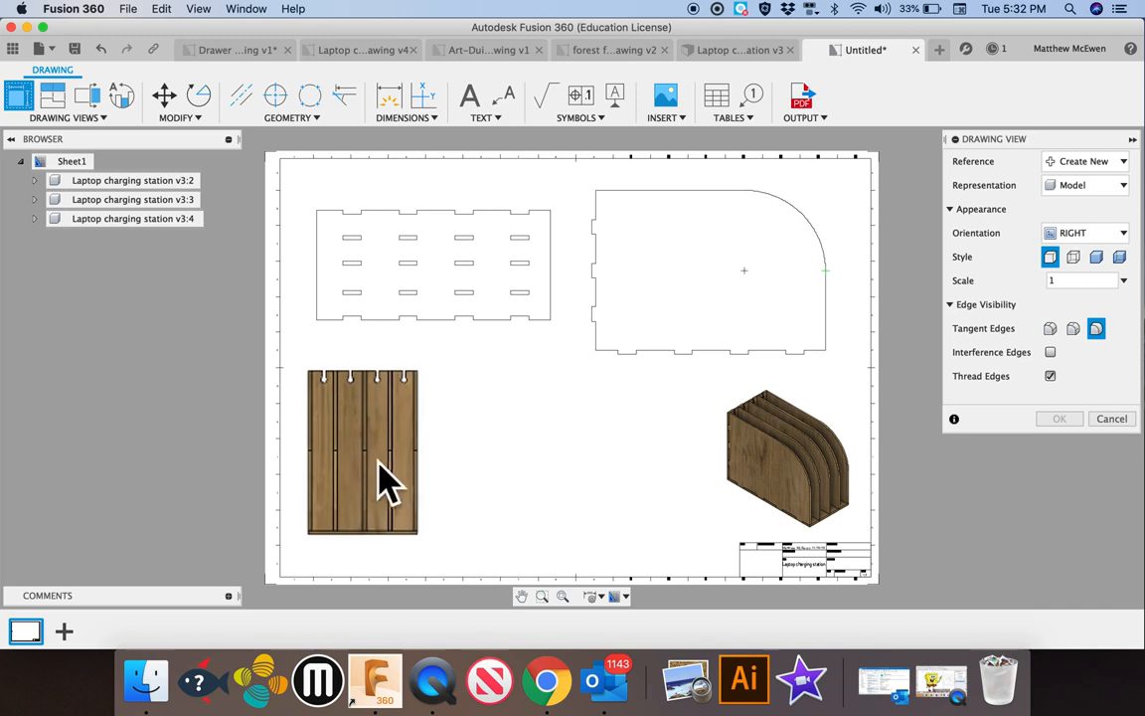
{"action": "left_click", "coordinate": [384, 473]}
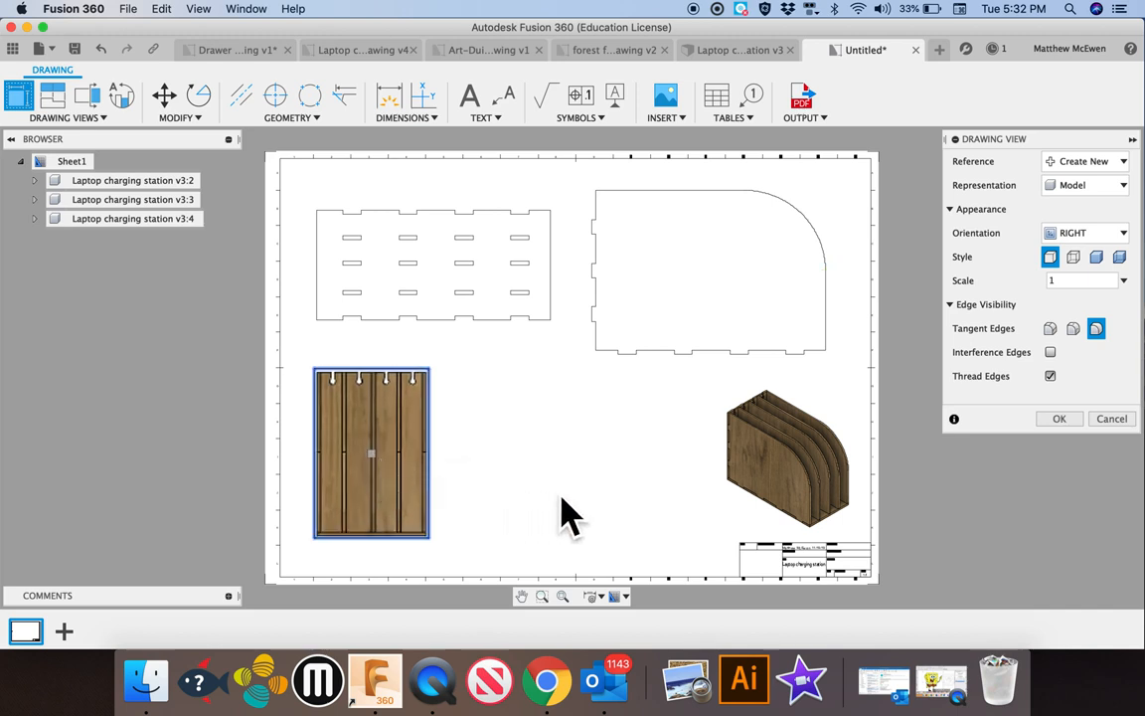
{"action": "left_click", "coordinate": [1059, 419]}
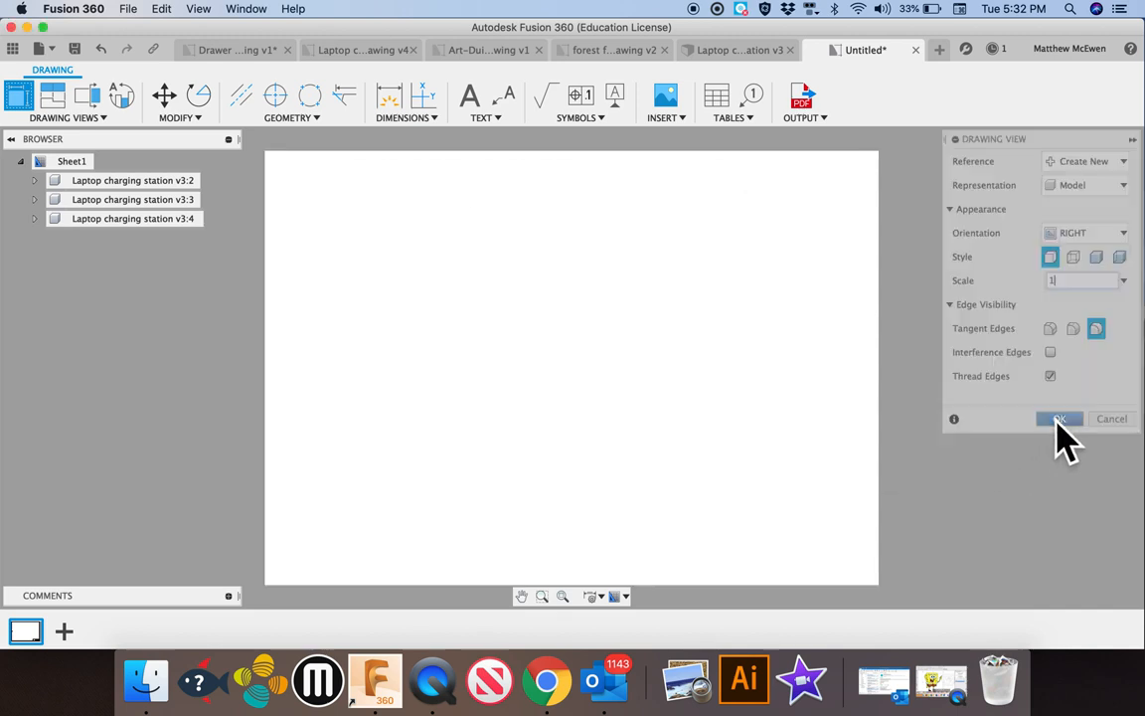
- List the bodies of the right view, Laptop charging station v3:5, and hide Body1 through Body7
{"action": "left_click", "coordinate": [49, 257]}
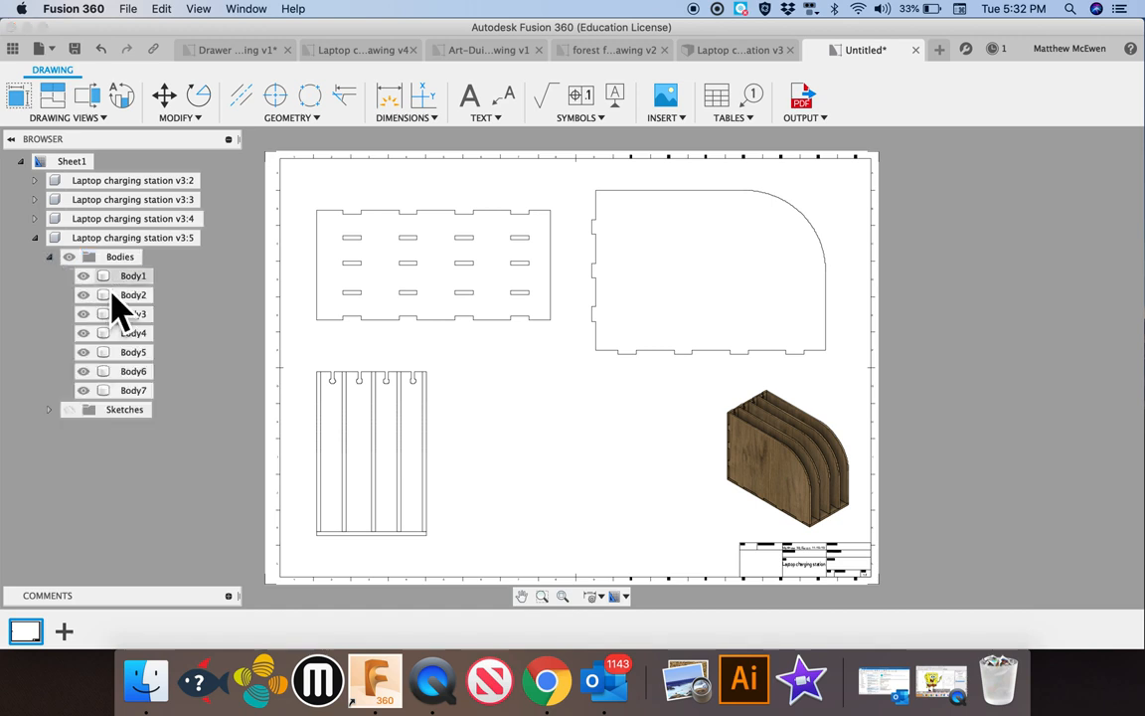
{"action": "left_click", "coordinate": [86, 276]}
{"action": "left_click", "coordinate": [86, 297]}
{"action": "left_click", "coordinate": [85, 315]}
{"action": "left_click", "coordinate": [85, 334]}
{"action": "left_click", "coordinate": [84, 353]}
{"action": "left_click", "coordinate": [85, 372]}
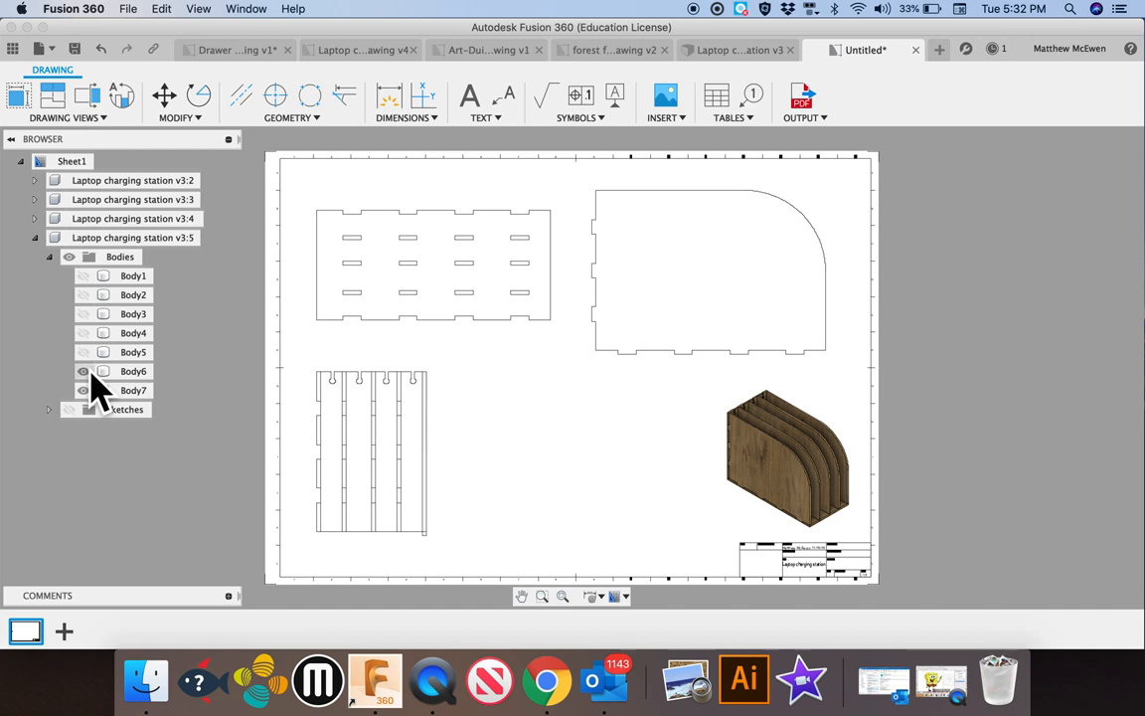
{"action": "left_click", "coordinate": [85, 391]}
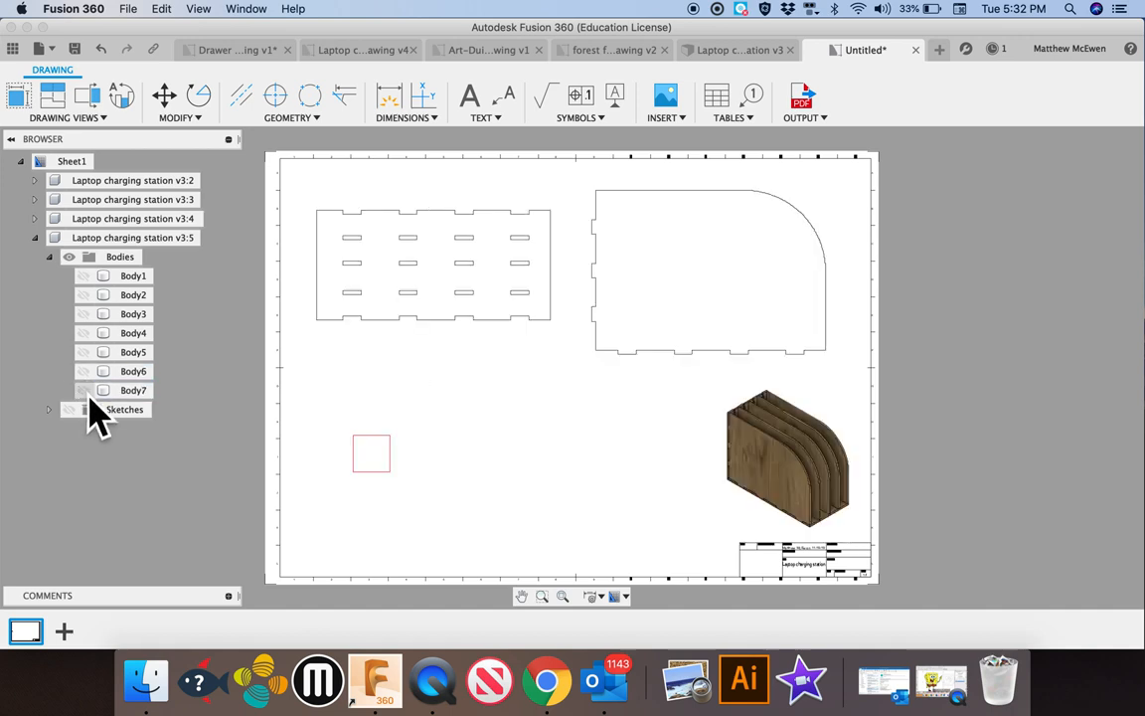
- Try showing Body5, Body6 and Body7 in the right view, leaving only the notched back panel, Body7, drawn
{"action": "left_click", "coordinate": [87, 392]}
{"action": "left_click", "coordinate": [85, 373]}
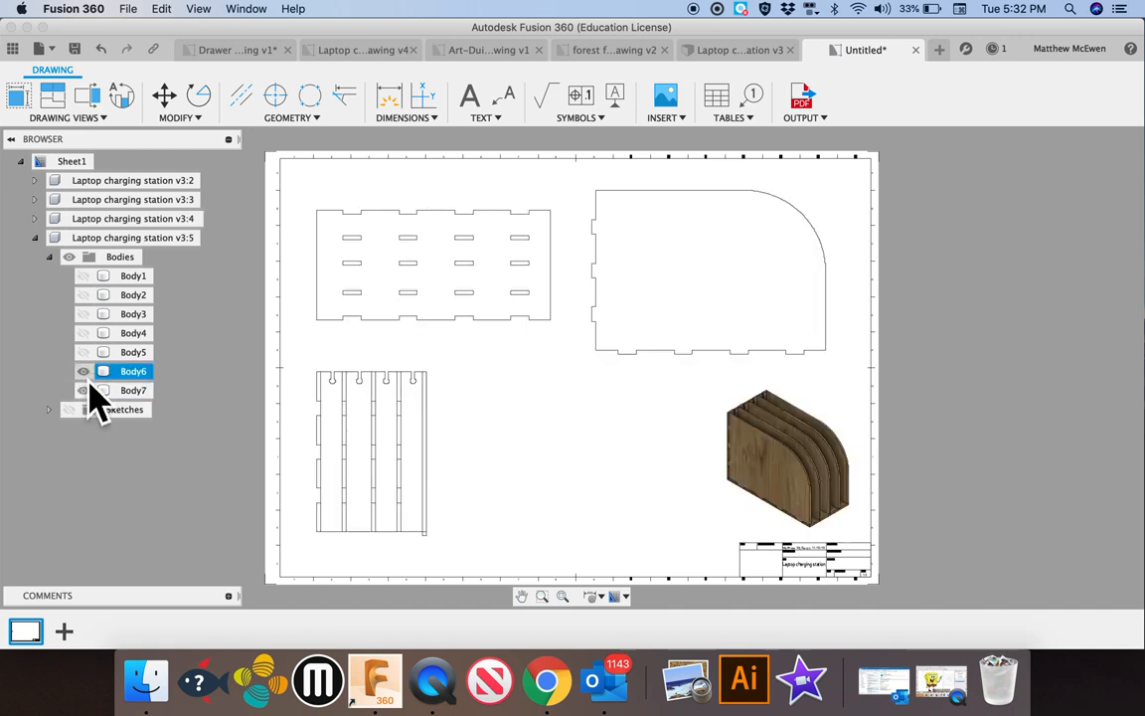
{"action": "left_click", "coordinate": [84, 353]}
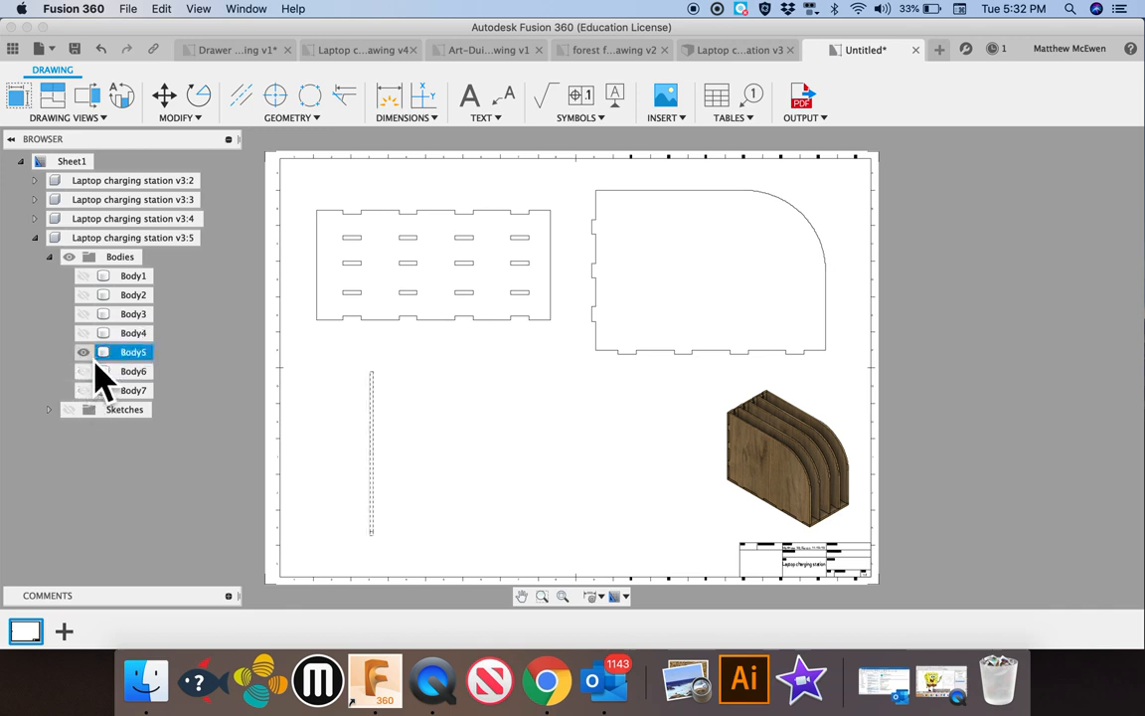
{"action": "left_click", "coordinate": [95, 395]}
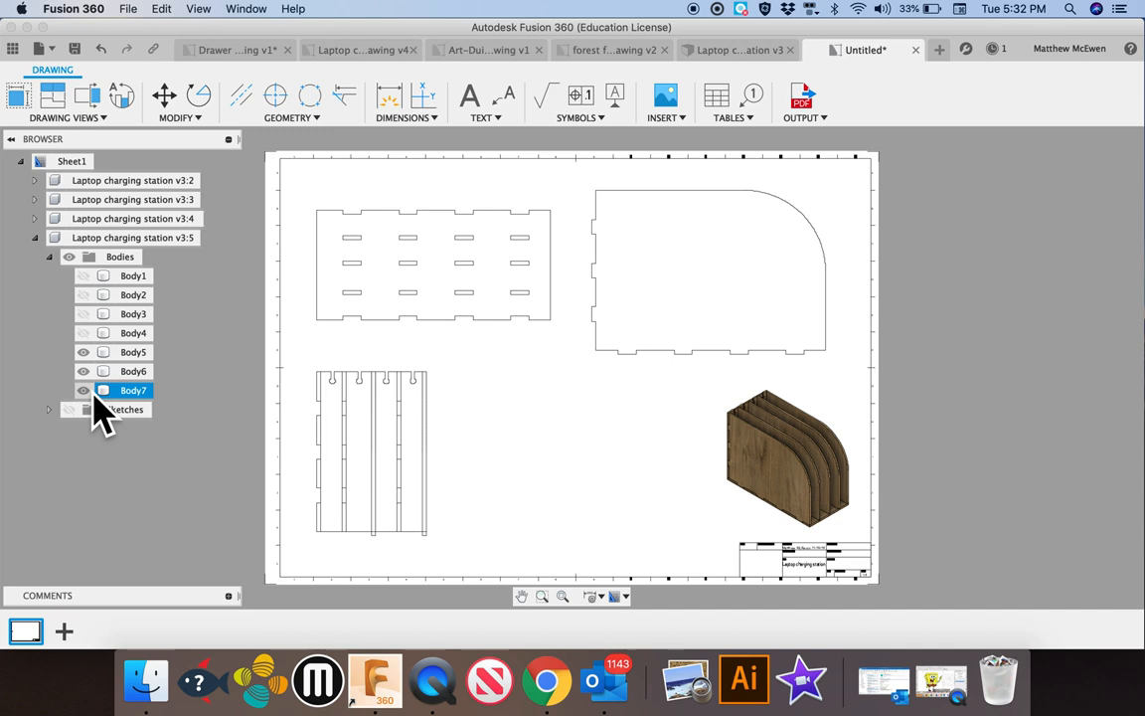
{"action": "left_click", "coordinate": [89, 374]}
{"action": "left_click", "coordinate": [89, 356]}
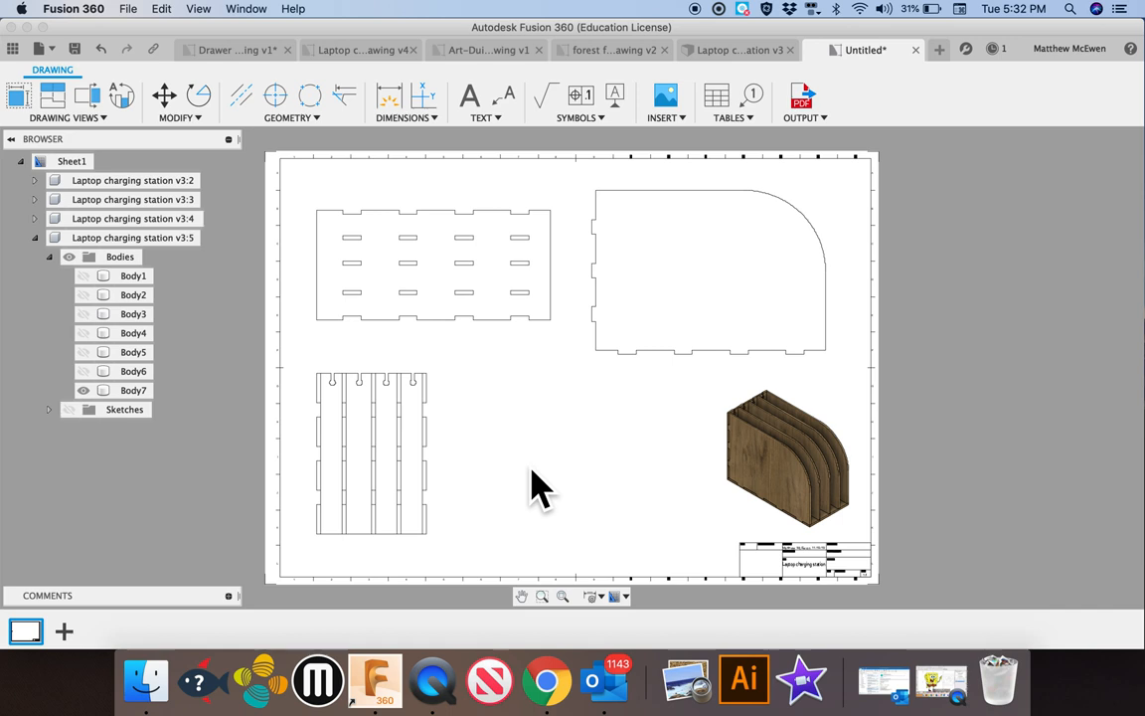
{"action": "left_click", "coordinate": [96, 279]}
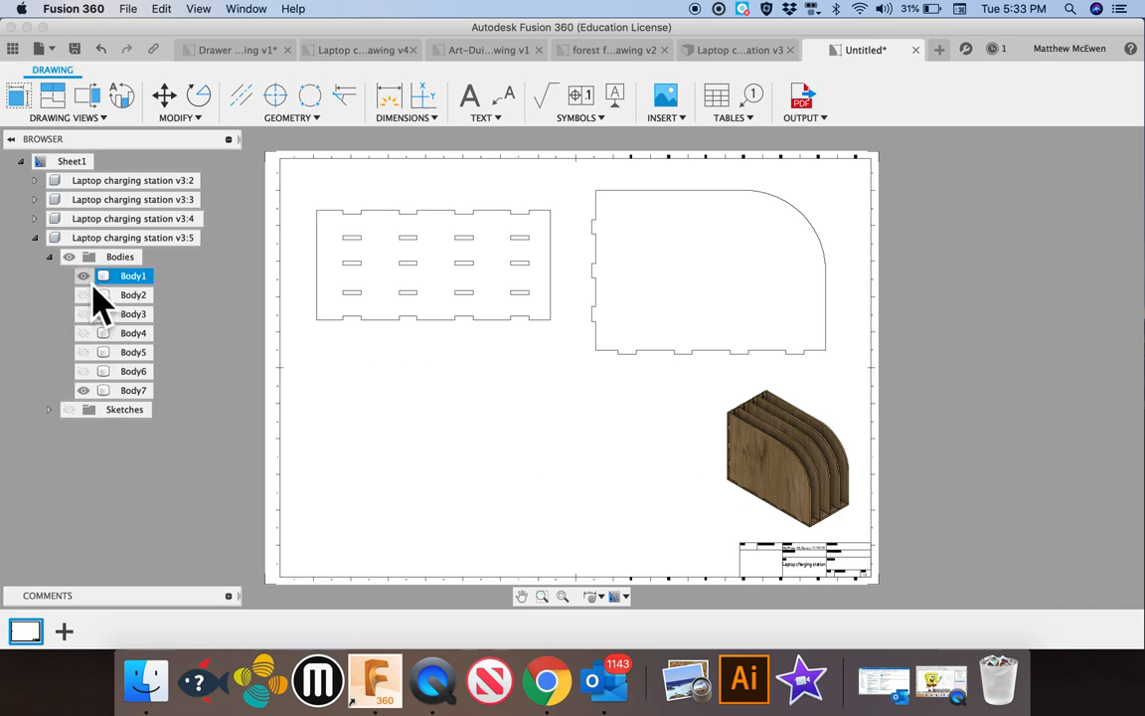
{"action": "left_click", "coordinate": [84, 275]}
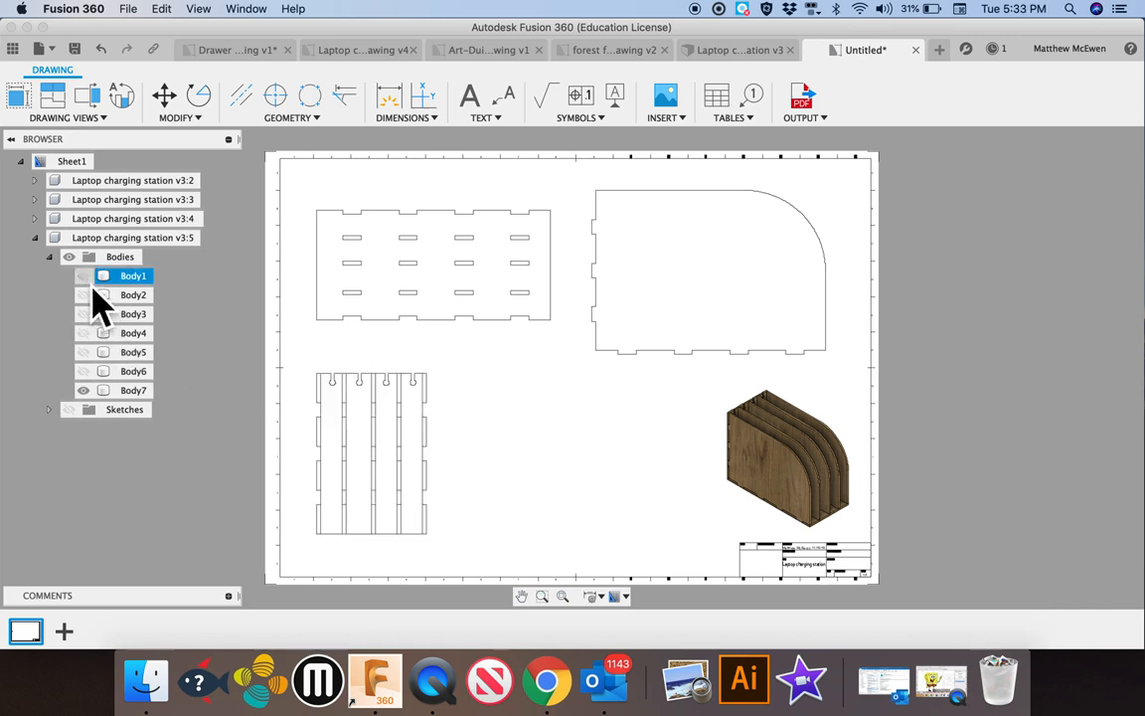
{"action": "left_click", "coordinate": [95, 296]}
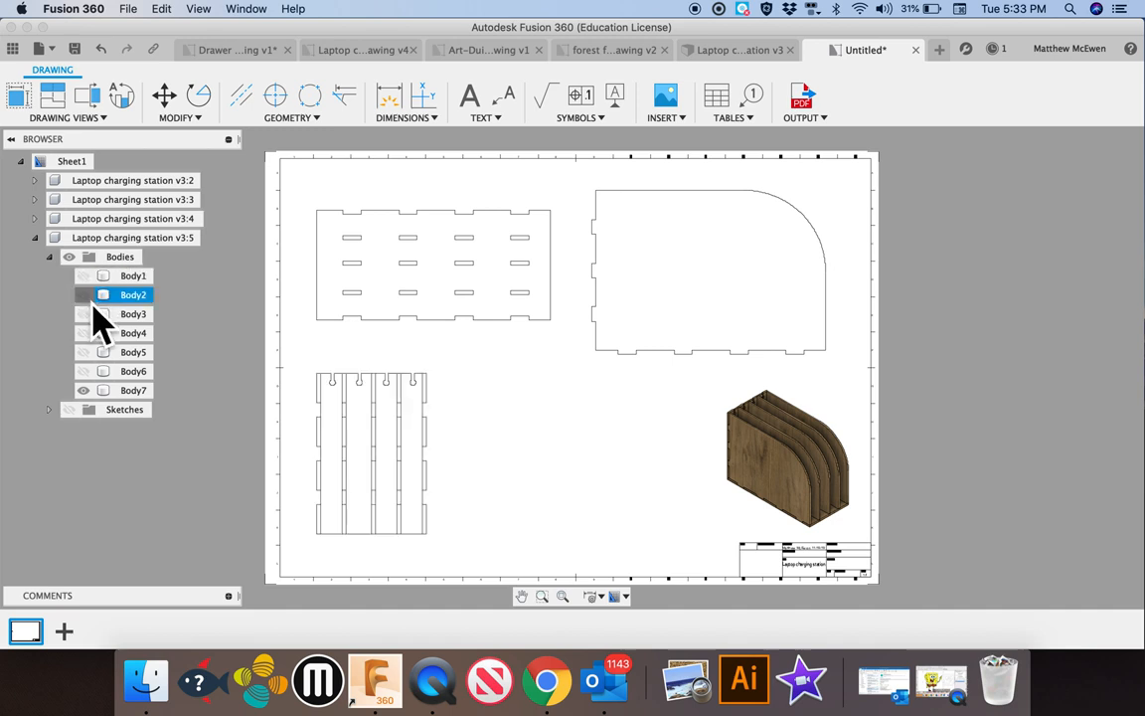
{"action": "left_click", "coordinate": [83, 295]}
{"action": "left_click", "coordinate": [362, 437]}
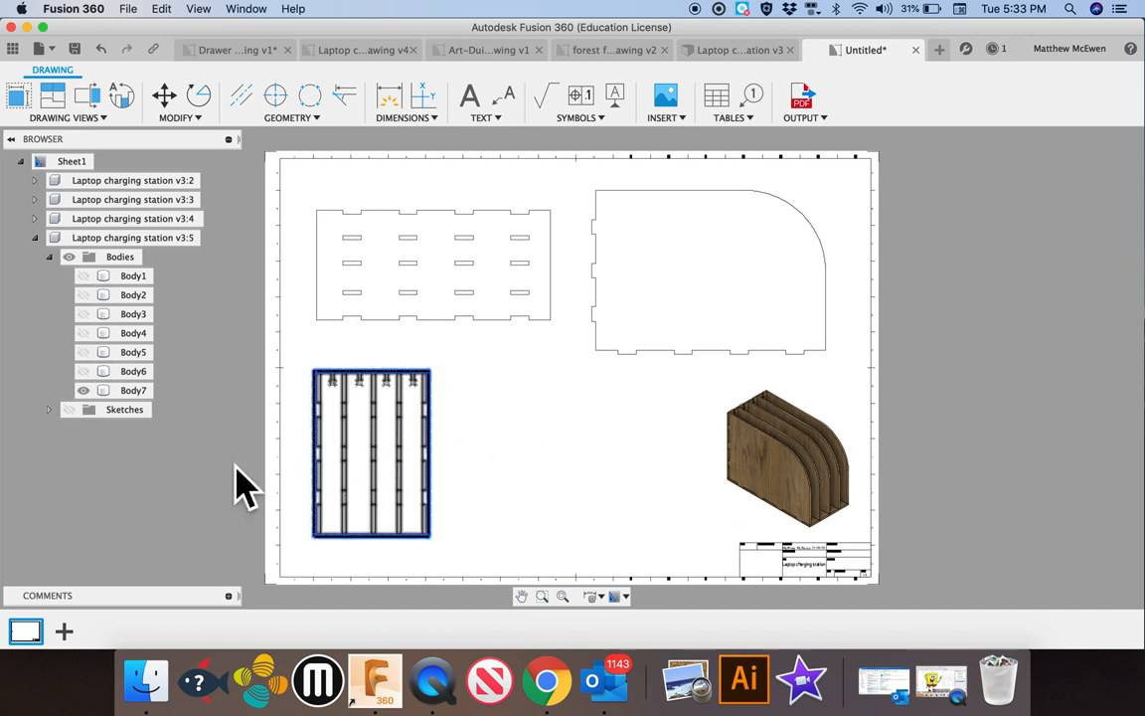
{"action": "left_click", "coordinate": [49, 410]}
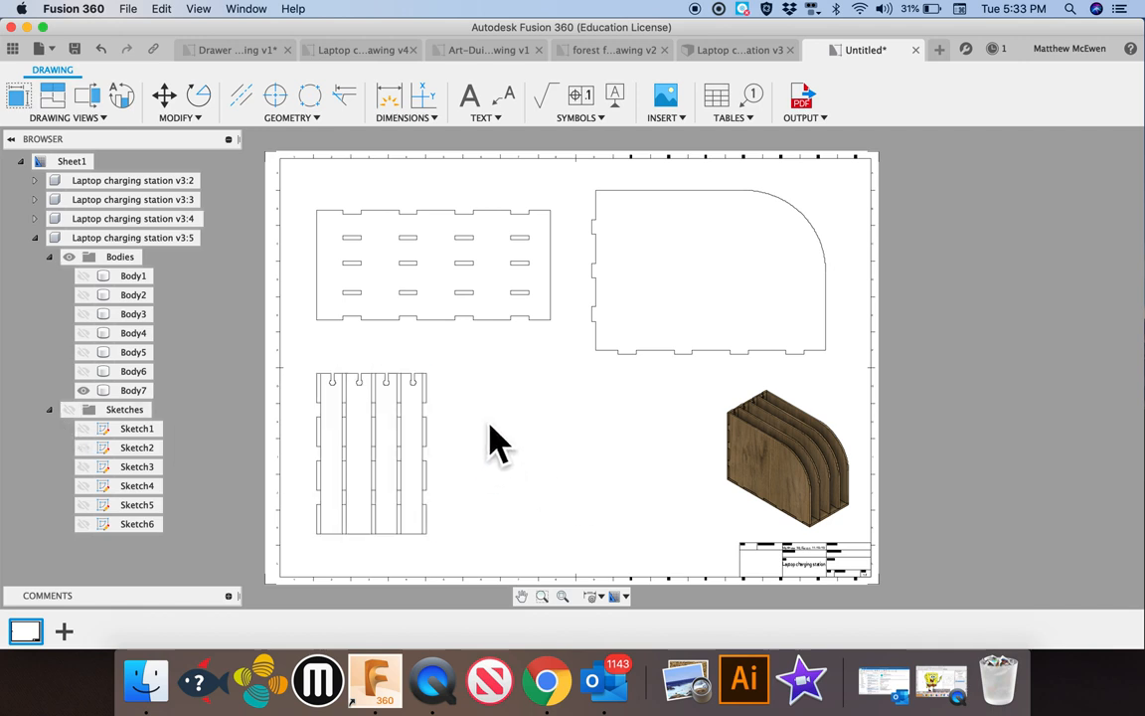
- Switch to the Laptop charging station v3 design and hide Body1 through Body6 so only the back panel, Body7, is shown
{"action": "left_click", "coordinate": [744, 50]}
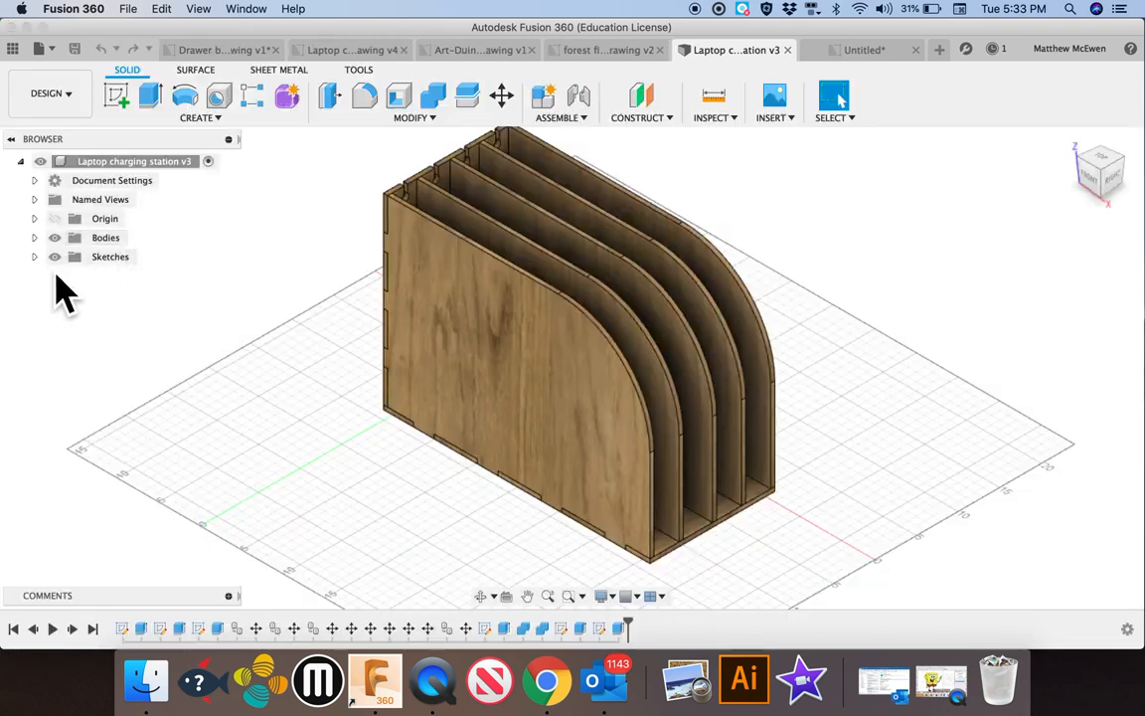
{"action": "left_click", "coordinate": [34, 238]}
{"action": "left_click", "coordinate": [70, 371]}
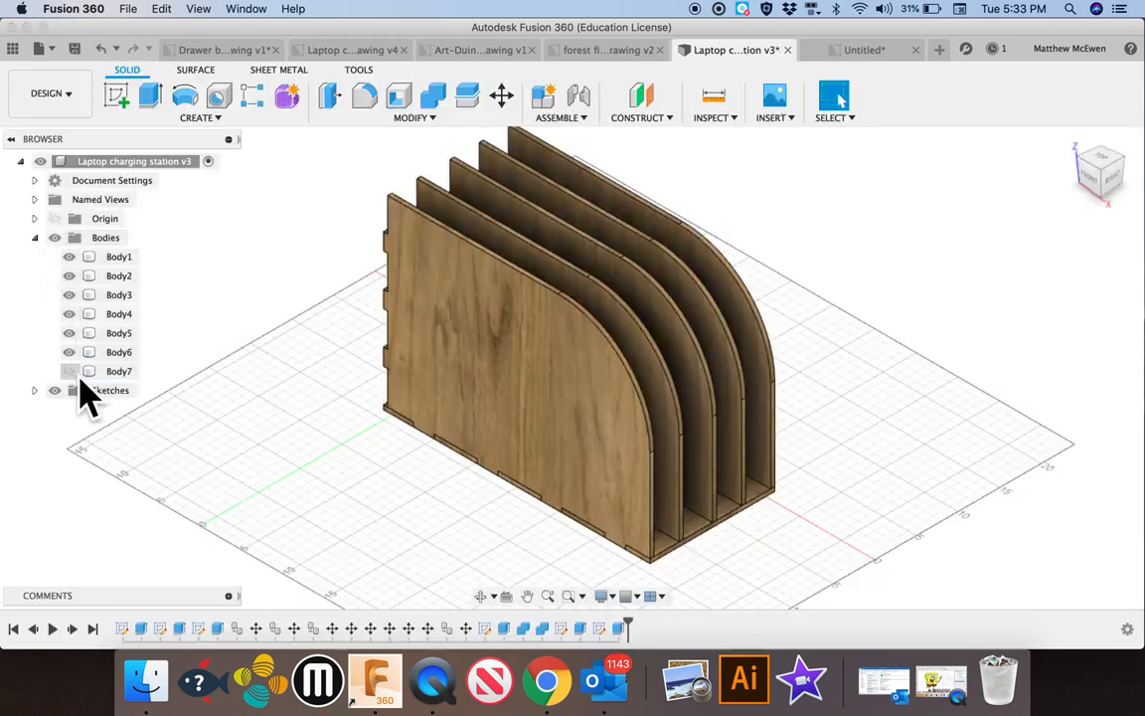
{"action": "left_click", "coordinate": [69, 351]}
{"action": "left_click", "coordinate": [68, 333]}
{"action": "left_click", "coordinate": [69, 314]}
{"action": "left_click", "coordinate": [69, 295]}
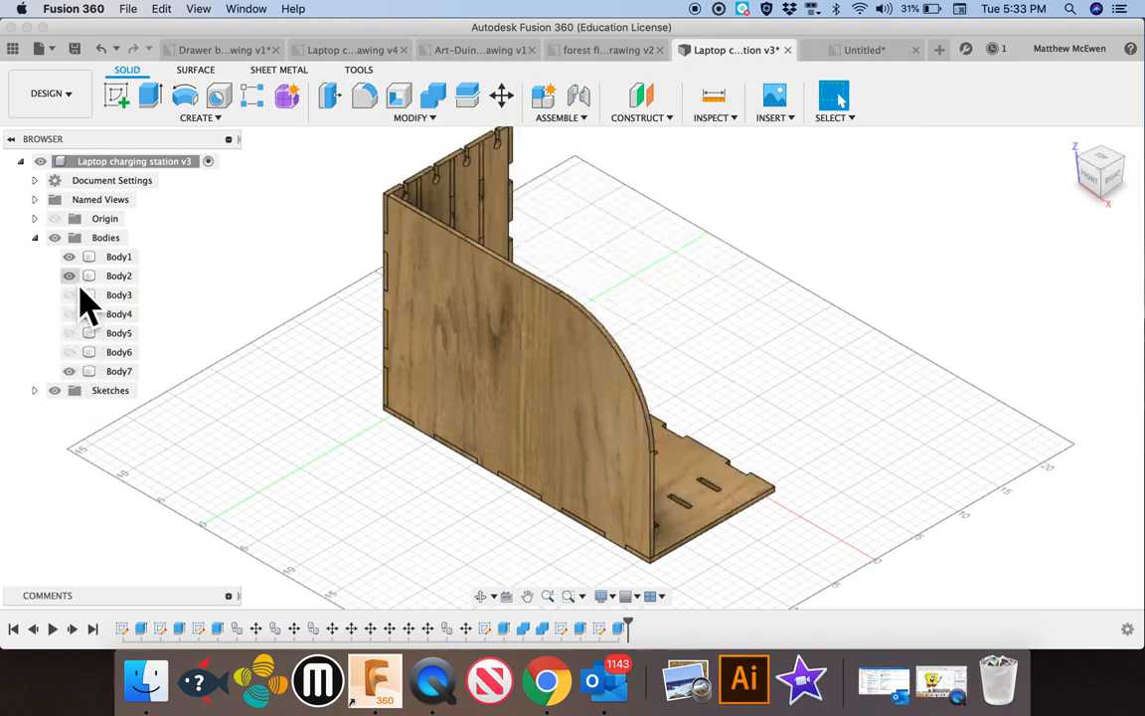
{"action": "left_click", "coordinate": [68, 276]}
{"action": "left_click", "coordinate": [69, 256]}
- Examine the grooved and flat faces of the back panel to find which orientation shows its slot outlines cleanly
{"action": "scroll", "coordinate": [548, 382], "scroll_direction": "right", "scroll_amount": 10, "text": "shift"}
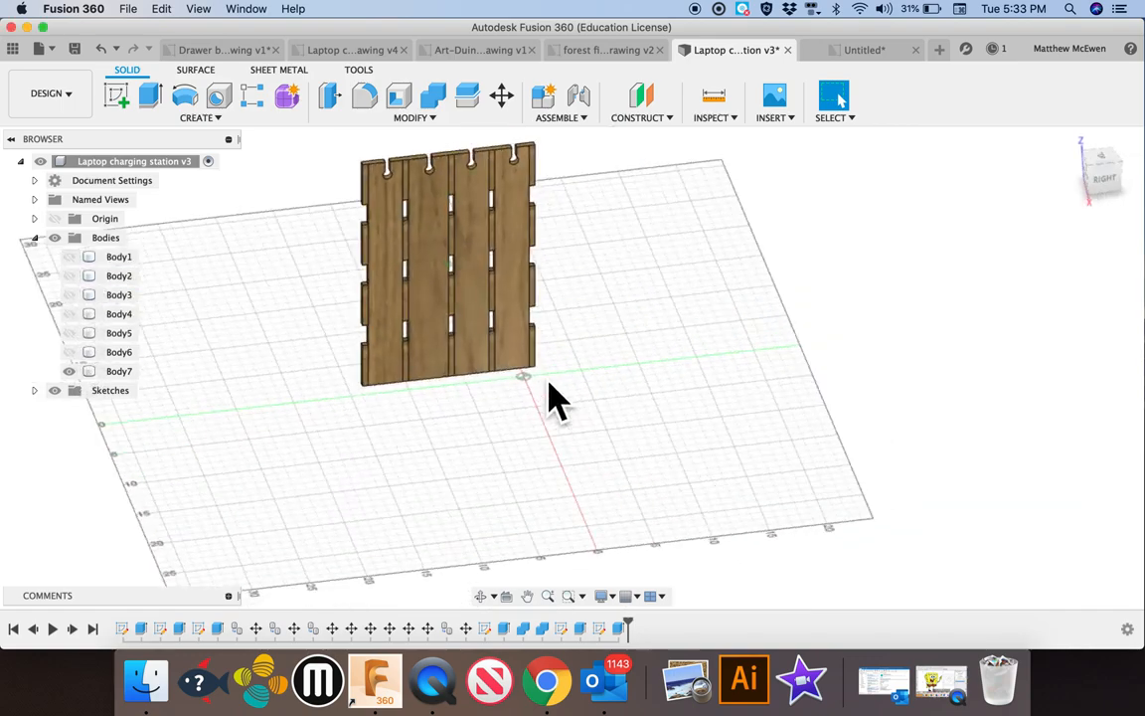
{"action": "scroll", "coordinate": [548, 382], "scroll_direction": "right", "scroll_amount": 10, "text": "shift"}
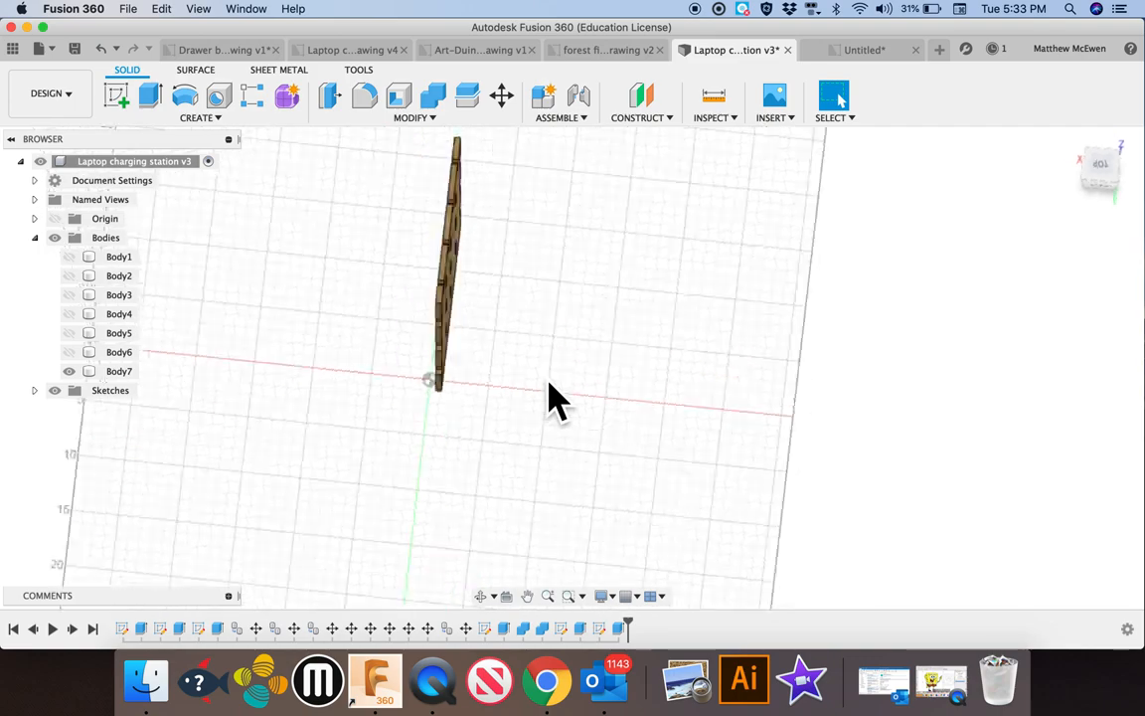
{"action": "scroll", "coordinate": [549, 383], "scroll_direction": "right", "scroll_amount": 10, "text": "shift"}
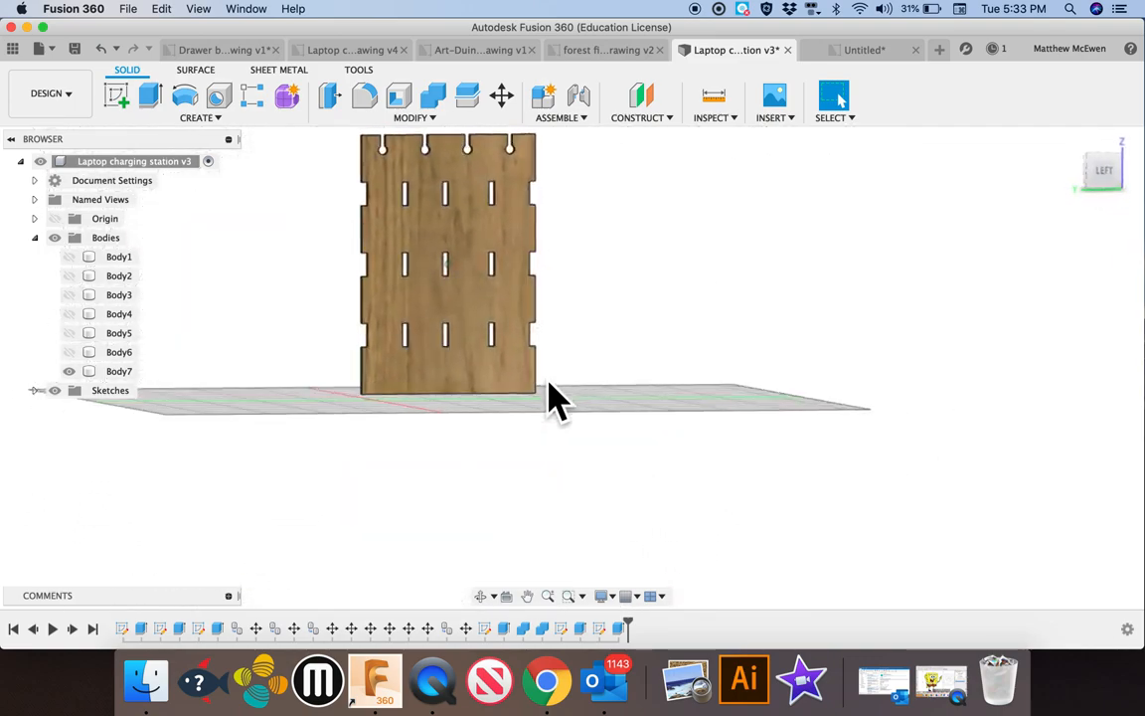
{"action": "scroll", "coordinate": [549, 384], "scroll_direction": "right", "scroll_amount": 3, "text": "shift"}
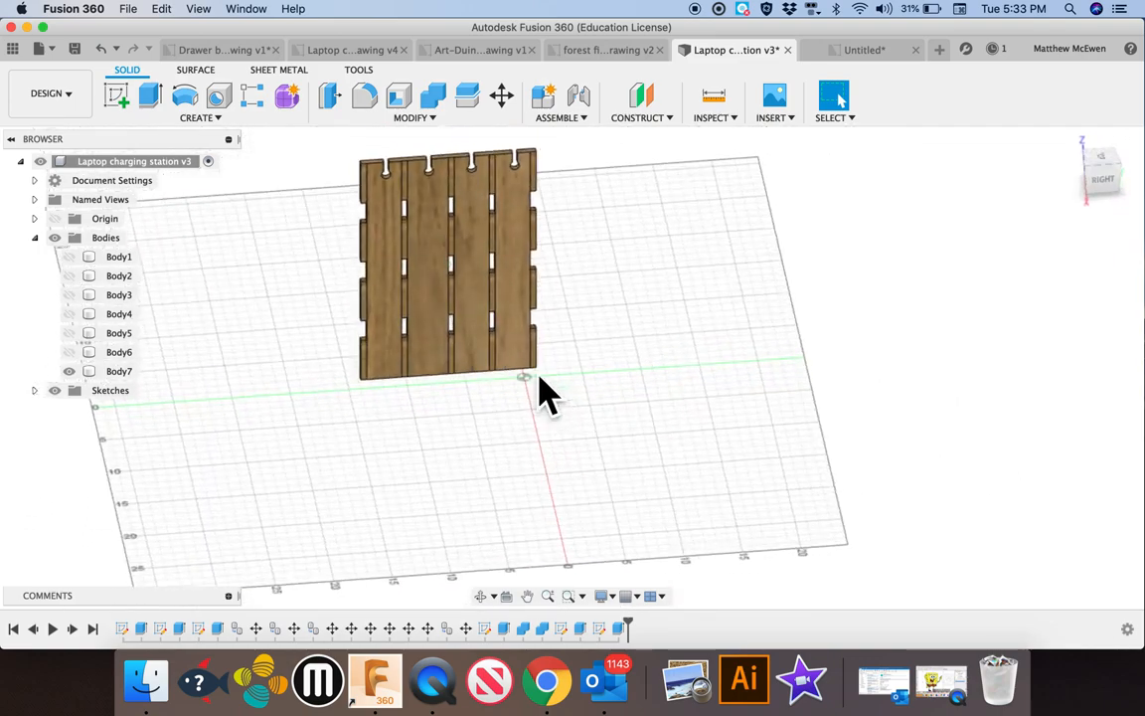
{"action": "left_click", "coordinate": [375, 189]}
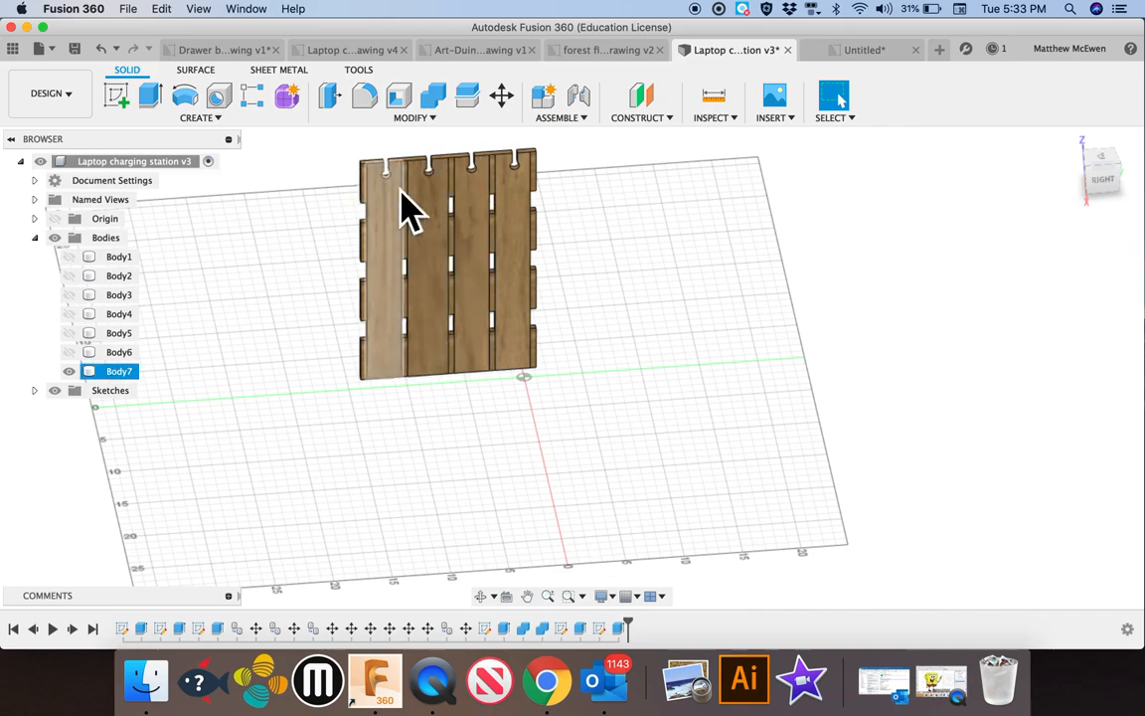
{"action": "scroll", "coordinate": [589, 271], "scroll_direction": "right", "scroll_amount": 10, "text": "shift"}
{"action": "scroll", "coordinate": [593, 288], "scroll_direction": "left", "scroll_amount": 10, "text": "shift"}
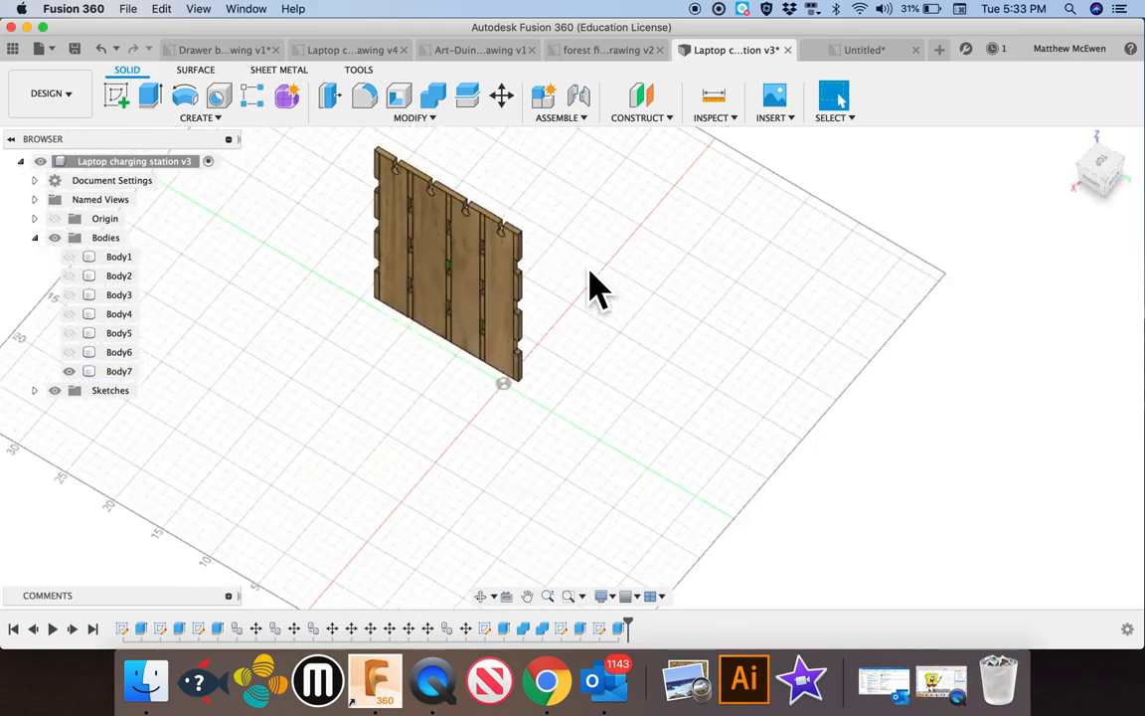
{"action": "left_click", "coordinate": [523, 248]}
{"action": "scroll", "coordinate": [662, 264], "scroll_direction": "right", "scroll_amount": 15, "text": "shift"}
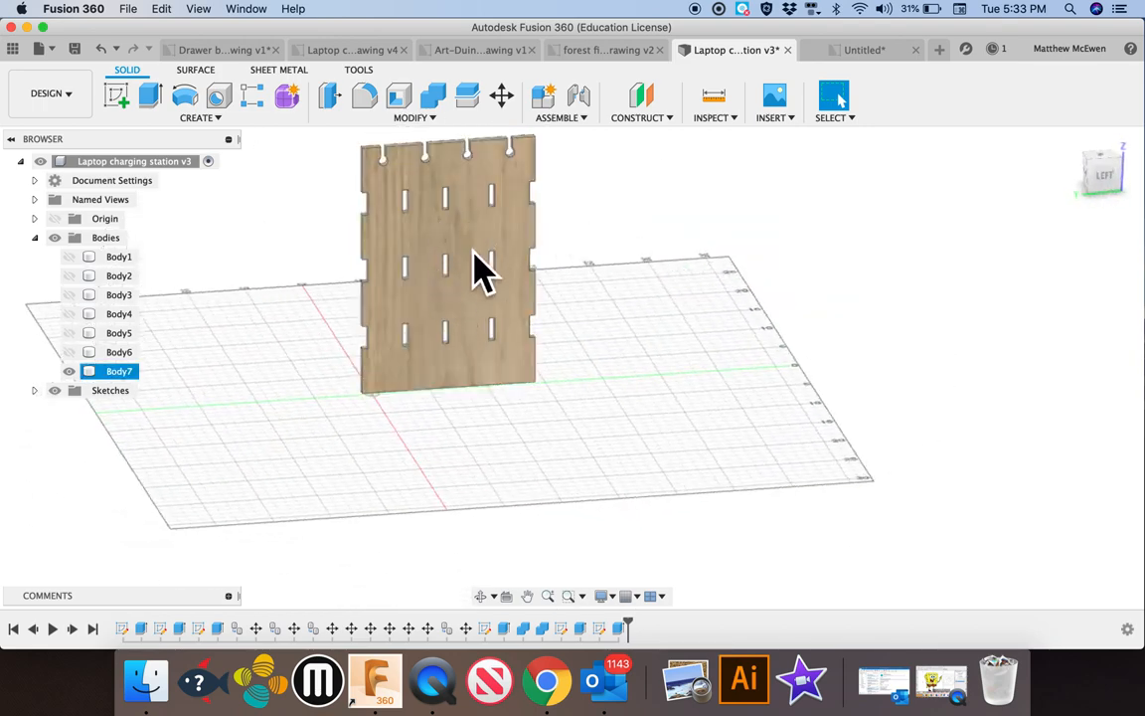
- Return to the drawing and set the back panel view's orientation to Left
{"action": "left_click", "coordinate": [880, 52]}
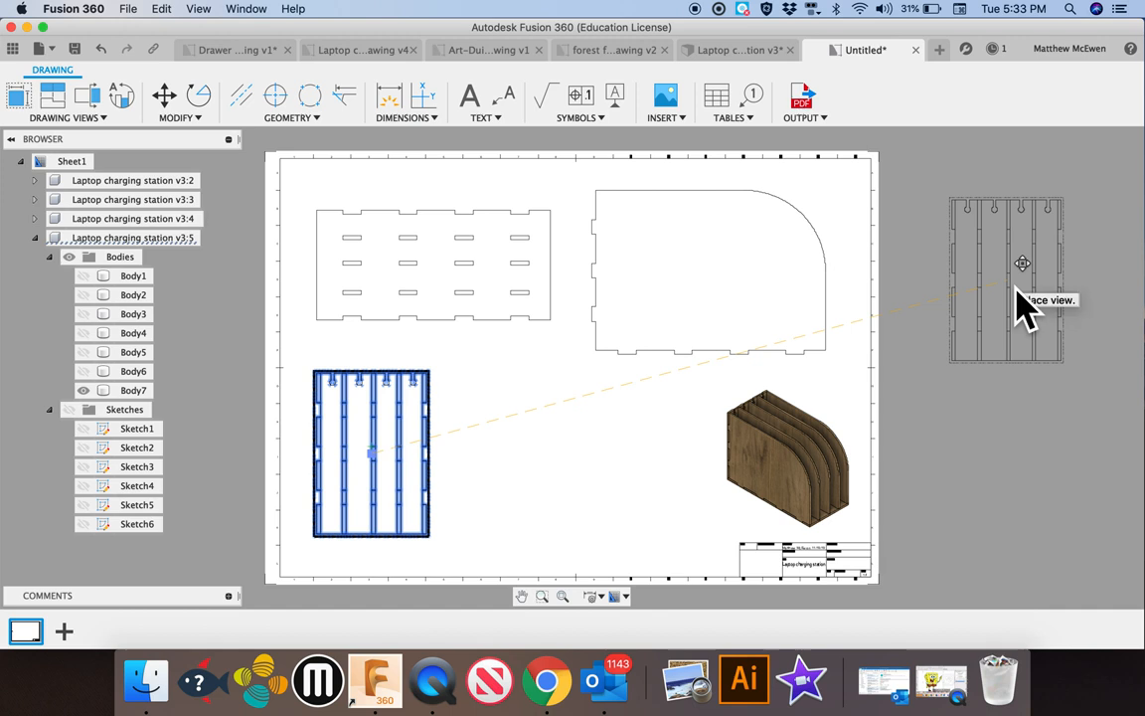
{"action": "left_click", "coordinate": [373, 448]}
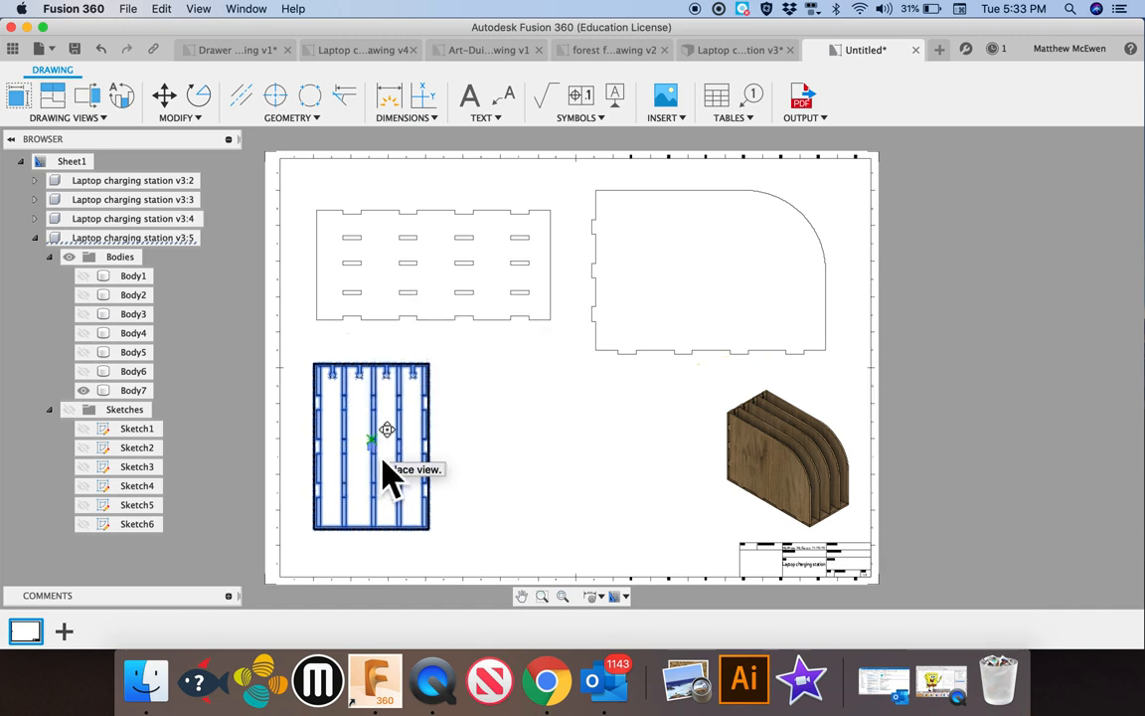
{"action": "double_click", "coordinate": [389, 475]}
{"action": "left_click", "coordinate": [1086, 187]}
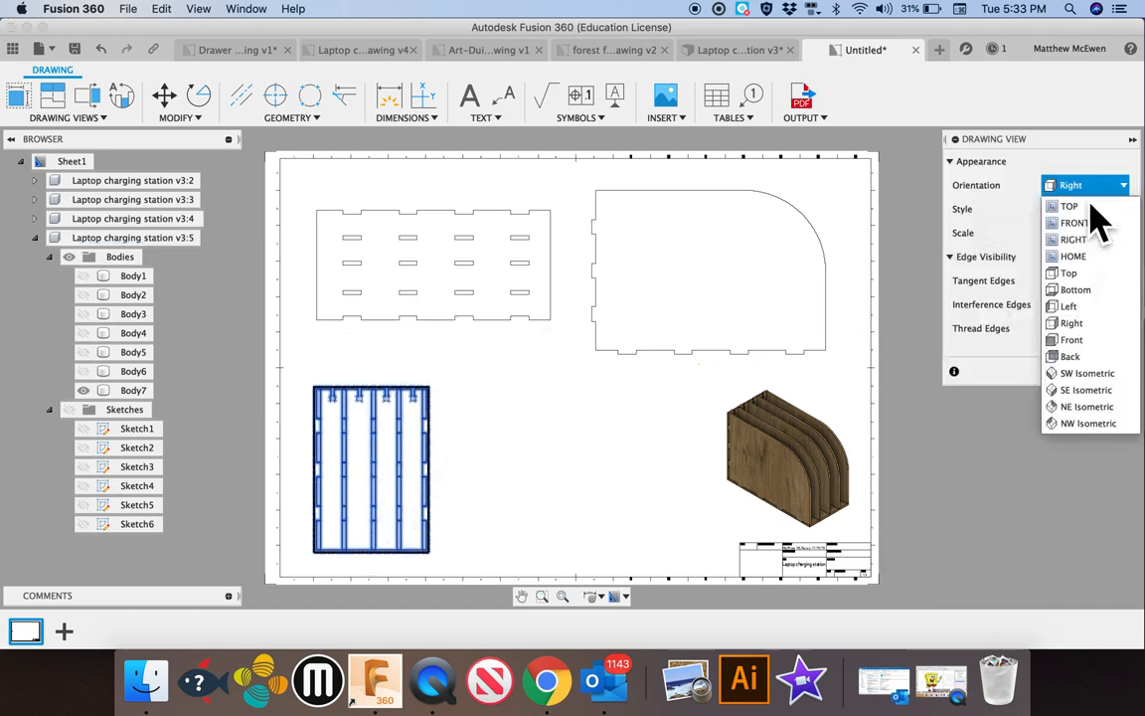
{"action": "left_click", "coordinate": [1101, 307]}
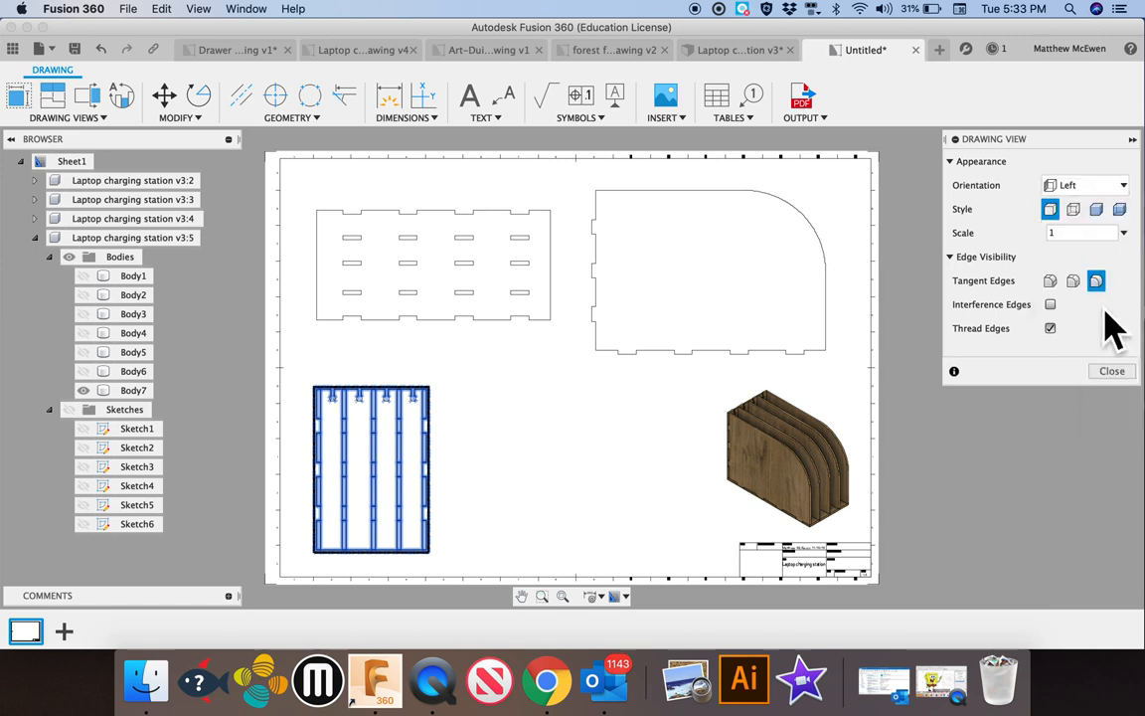
{"action": "left_click", "coordinate": [1111, 374]}
- Reposition the back panel view slightly up and to the right, below the slotted base panel
{"action": "left_click", "coordinate": [475, 385]}
{"action": "left_click", "coordinate": [383, 500]}
{"action": "left_click_drag", "start_coordinate": [379, 477], "coordinate": [395, 461]}
{"action": "left_click", "coordinate": [601, 470]}
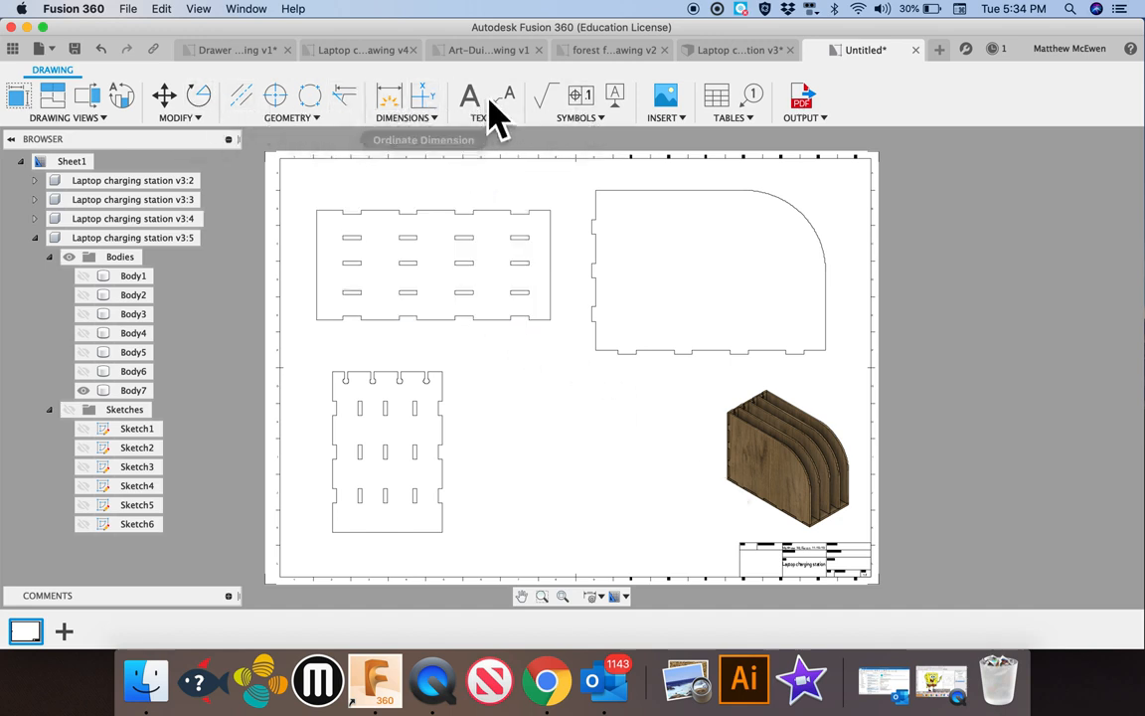
- Dimension the back panel's overall width, placing the dimension below its lower edge
{"action": "left_click", "coordinate": [396, 103]}
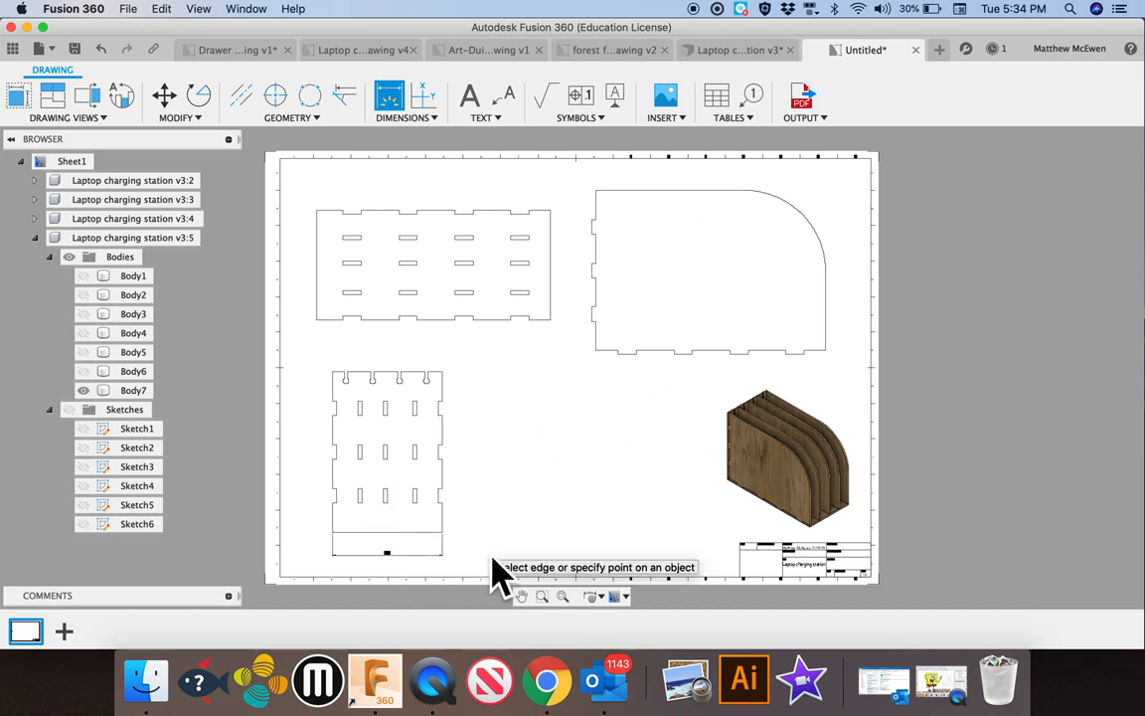
{"action": "scroll", "coordinate": [503, 515], "scroll_direction": "up", "scroll_amount": 10}
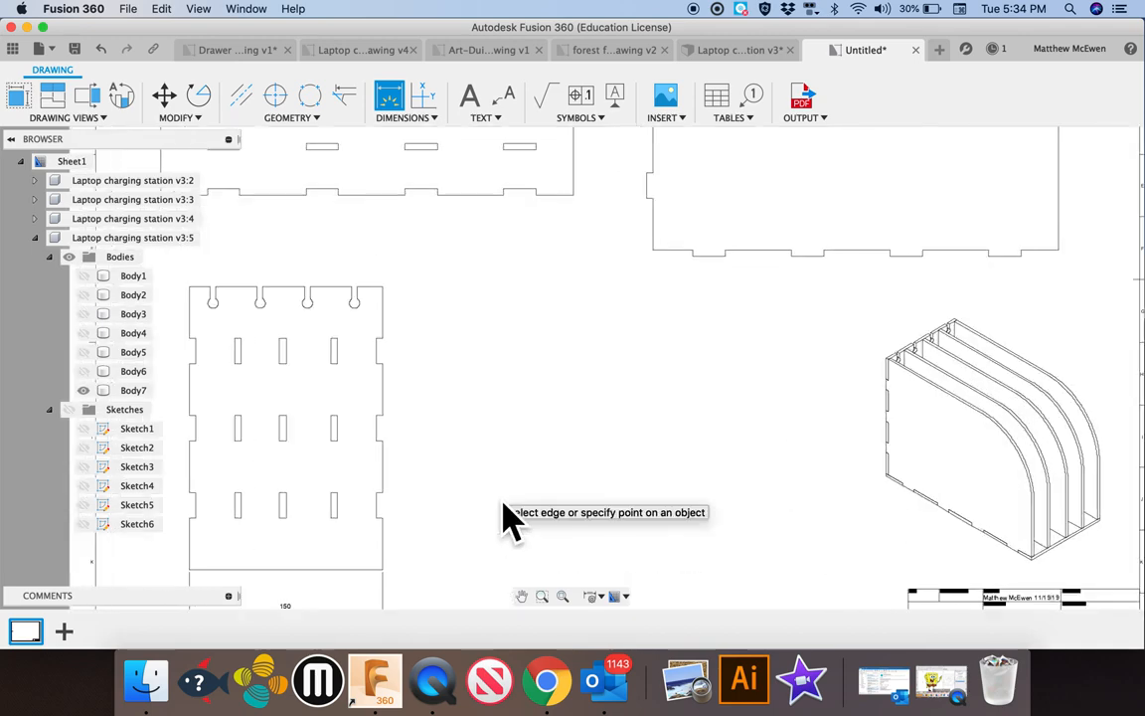
{"action": "scroll", "coordinate": [460, 480], "scroll_direction": "up", "scroll_amount": 4}
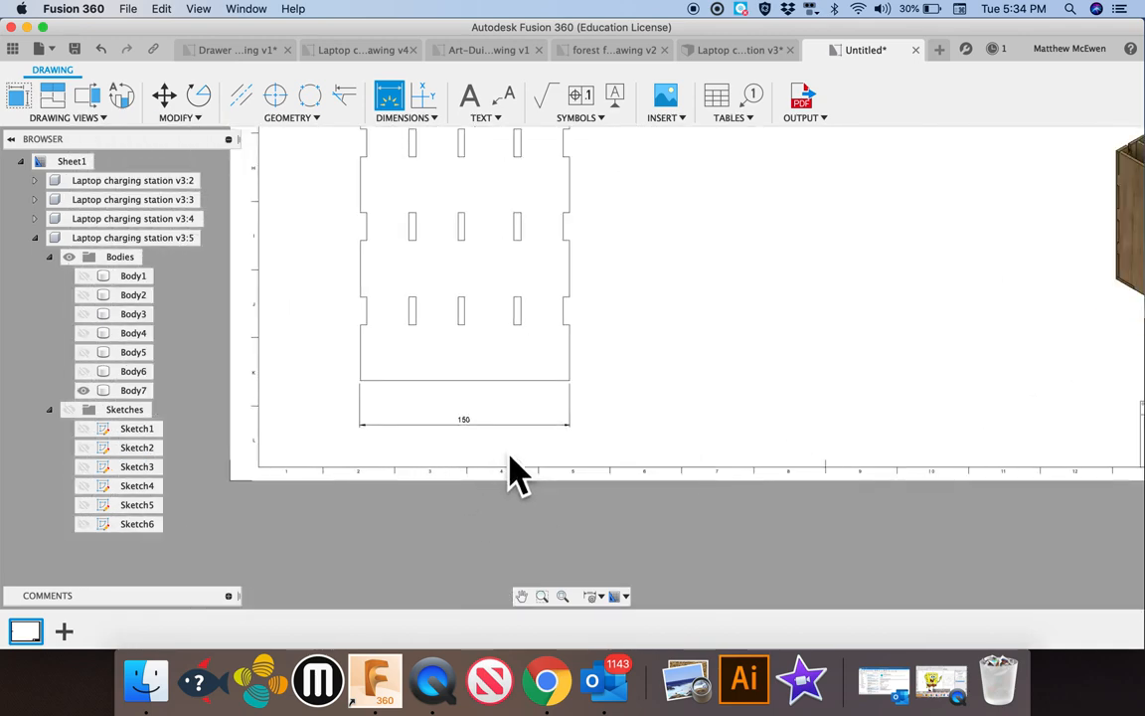
{"action": "scroll", "coordinate": [599, 383], "scroll_direction": "up", "scroll_amount": 4}
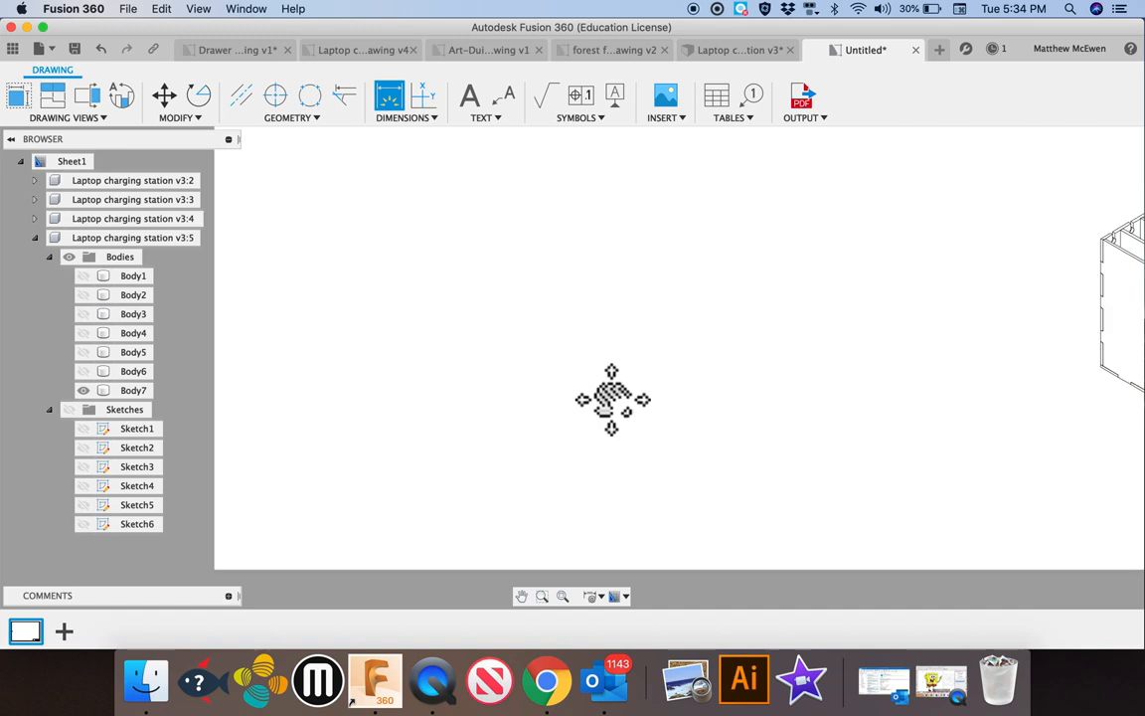
- Dimension the length of a tab and of the notch below it on the back panel's right edge
{"action": "left_click", "coordinate": [595, 304]}
{"action": "left_click", "coordinate": [537, 320]}
{"action": "left_click", "coordinate": [538, 348]}
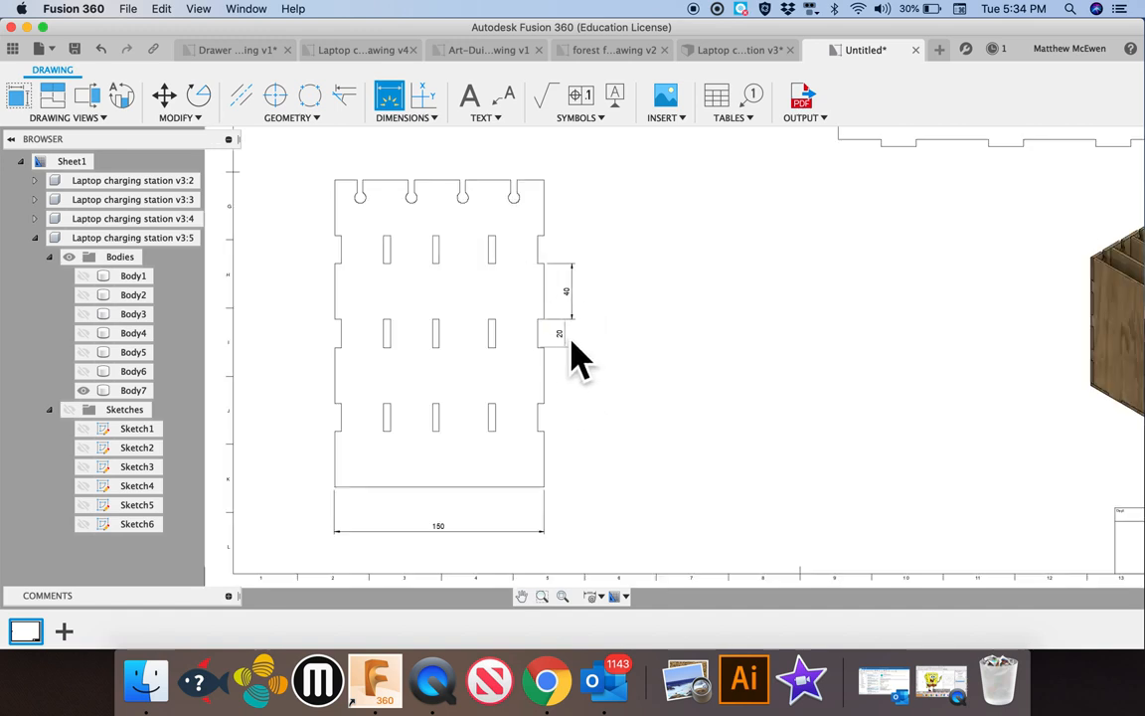
{"action": "left_click", "coordinate": [574, 358]}
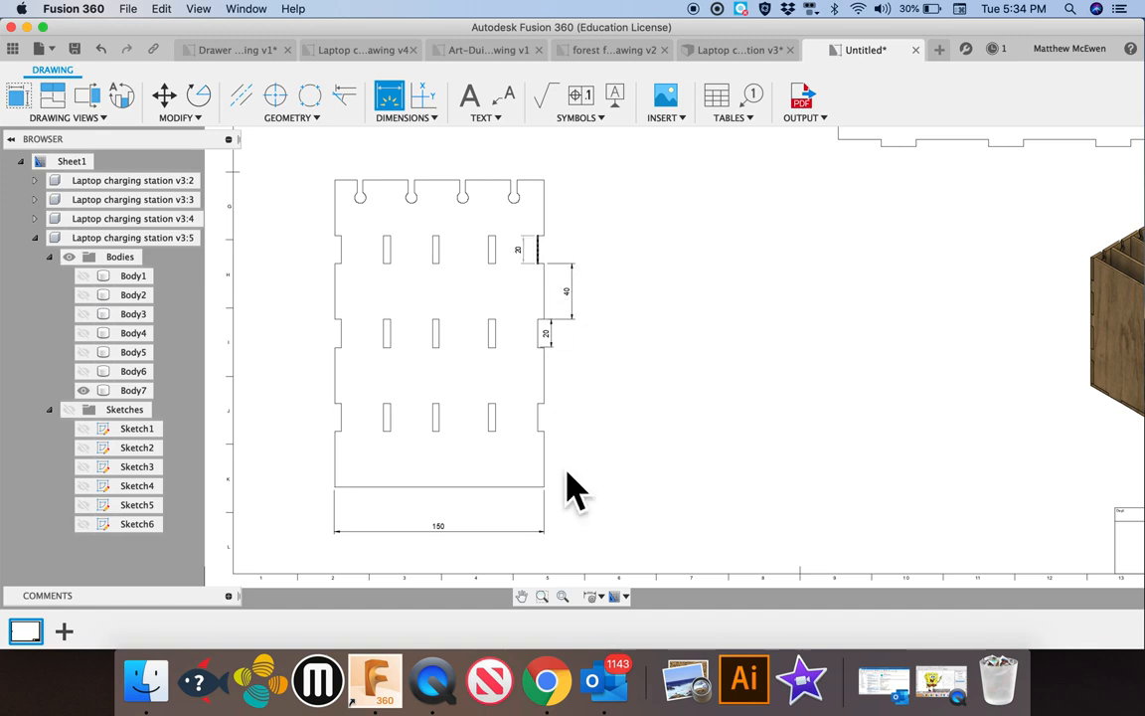
- Dimension the back panel's top keyhole slots: the left edge offset, the gap between the first two, and the third slot's opening width
{"action": "scroll", "coordinate": [618, 307], "scroll_direction": "up", "scroll_amount": 5}
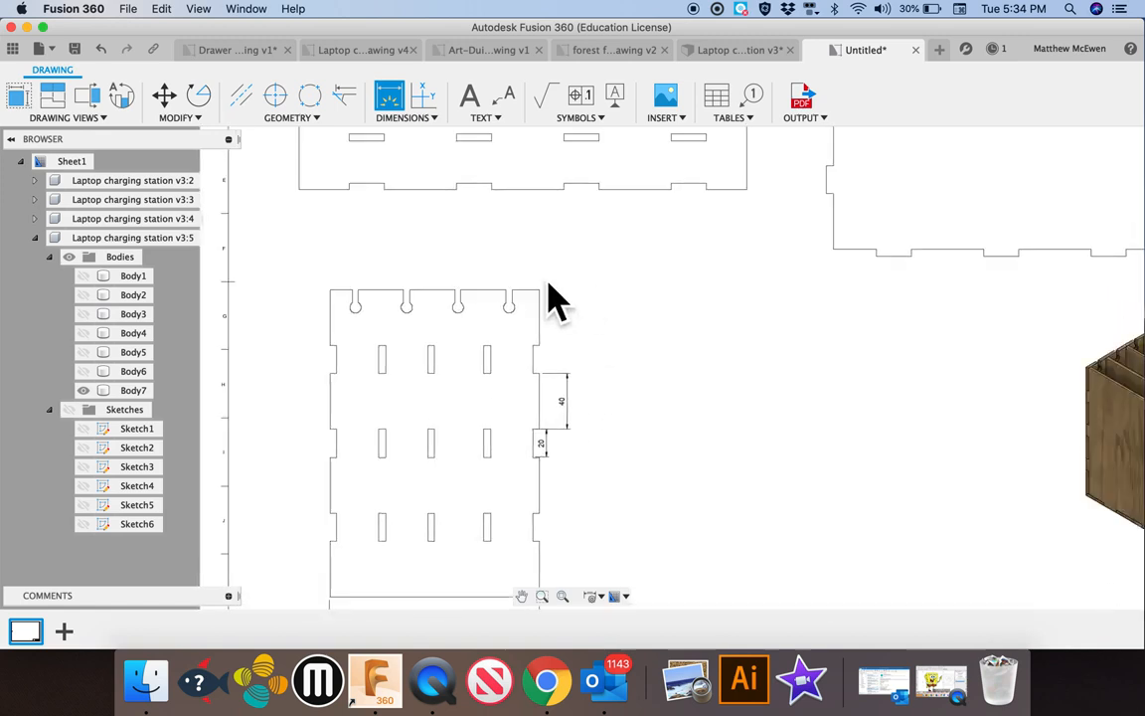
{"action": "left_click", "coordinate": [398, 313]}
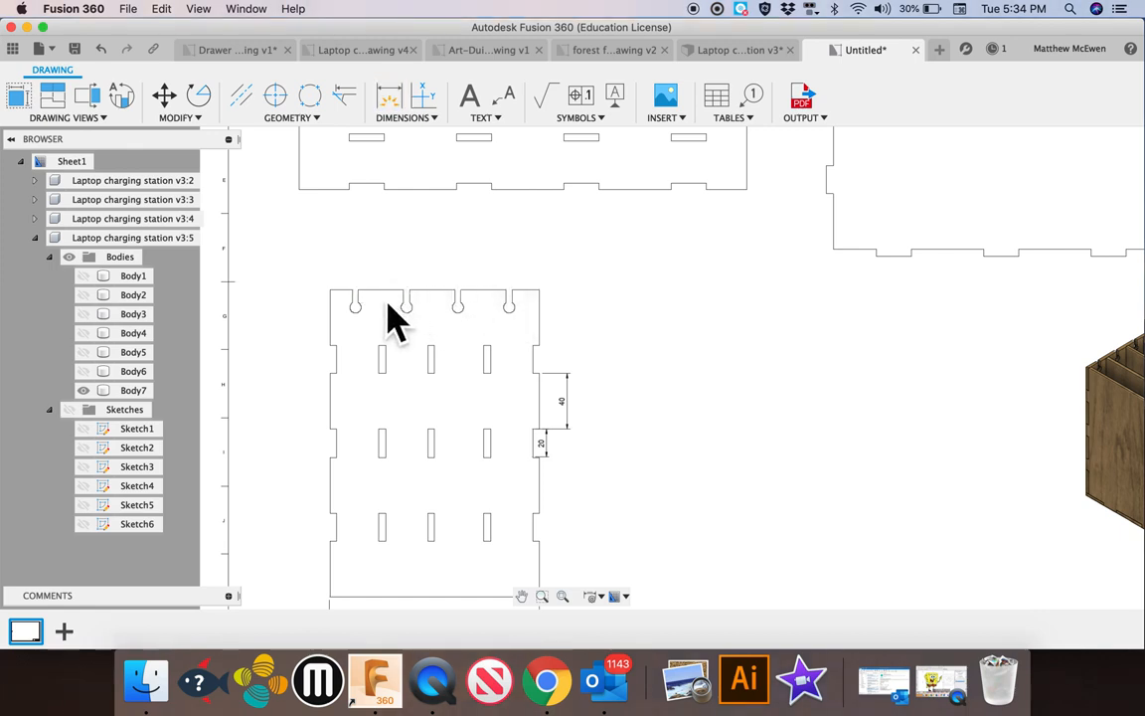
{"action": "left_click", "coordinate": [390, 97]}
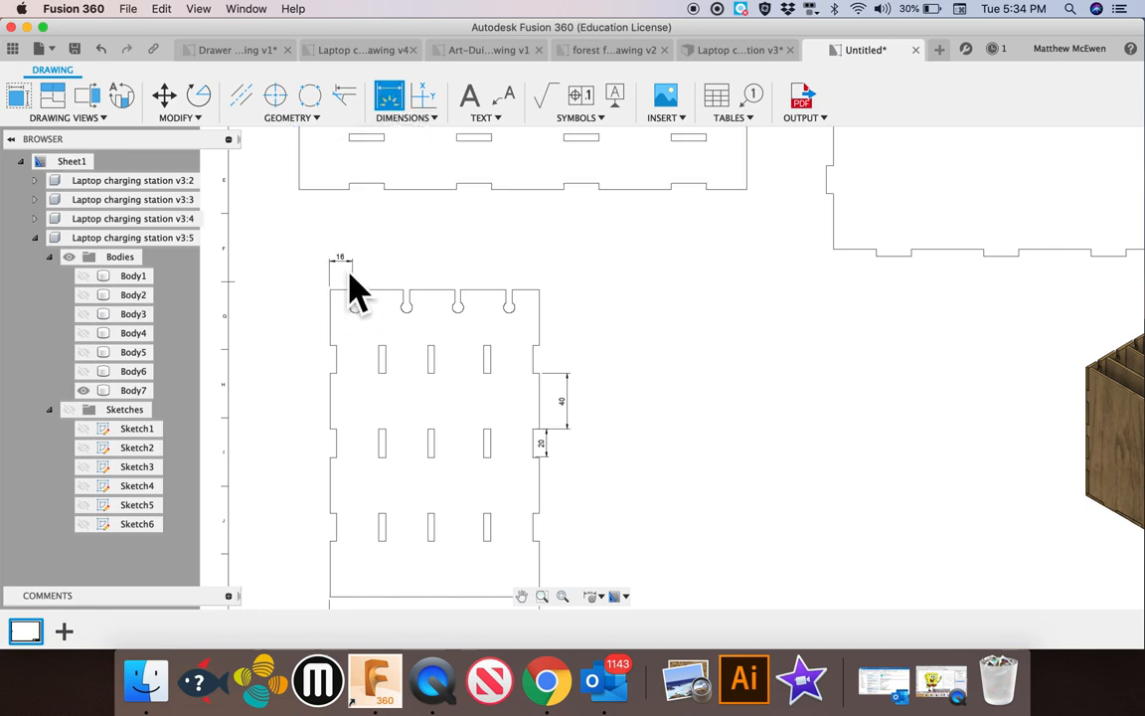
{"action": "left_click", "coordinate": [403, 290]}
{"action": "left_click", "coordinate": [386, 264]}
{"action": "left_click", "coordinate": [463, 298]}
{"action": "left_click", "coordinate": [465, 262]}
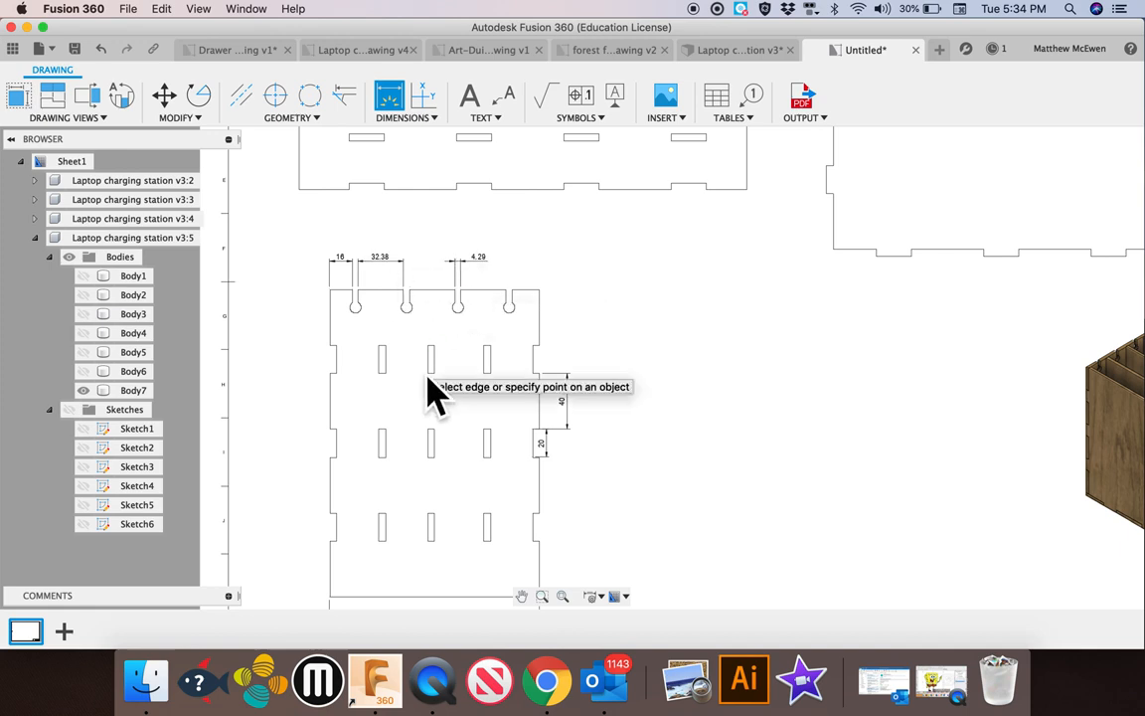
- Dimension the length of the last internal slot in the back panel's top row, placing the dimension beside the slot
{"action": "scroll", "coordinate": [631, 362], "scroll_direction": "down", "scroll_amount": 2}
{"action": "scroll", "coordinate": [631, 360], "scroll_direction": "up", "scroll_amount": 2}
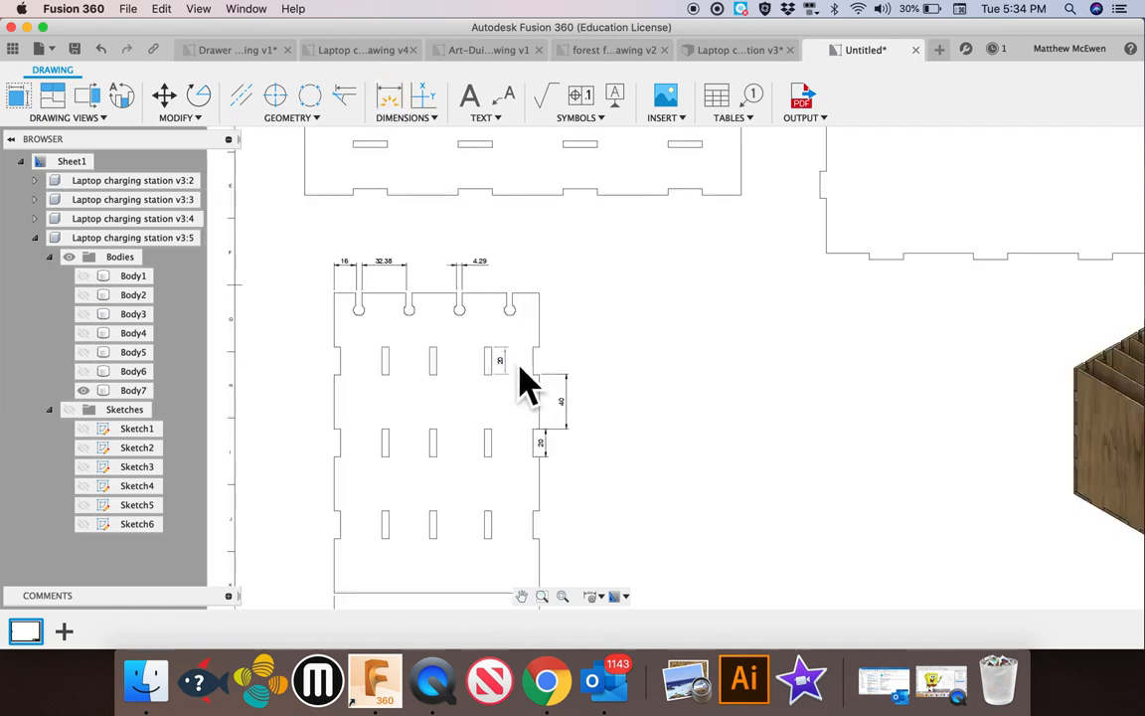
{"action": "scroll", "coordinate": [657, 360], "scroll_direction": "up", "scroll_amount": 3}
{"action": "scroll", "coordinate": [718, 397], "scroll_direction": "right", "scroll_amount": 5}
{"action": "scroll", "coordinate": [717, 398], "scroll_direction": "down", "scroll_amount": 3}
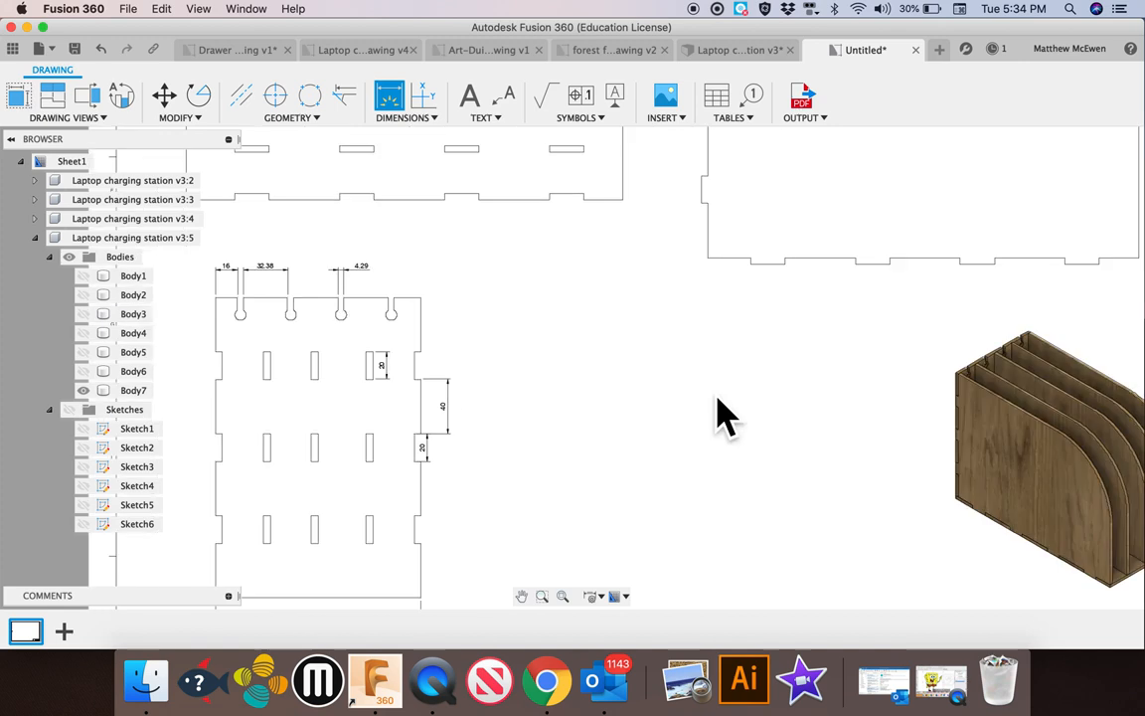
- Dimension the slotted base panel's overall height, placing the dimension just outside its right edge
{"action": "scroll", "coordinate": [717, 416], "scroll_direction": "down", "scroll_amount": 3}
{"action": "scroll", "coordinate": [724, 415], "scroll_direction": "up", "scroll_amount": 5}
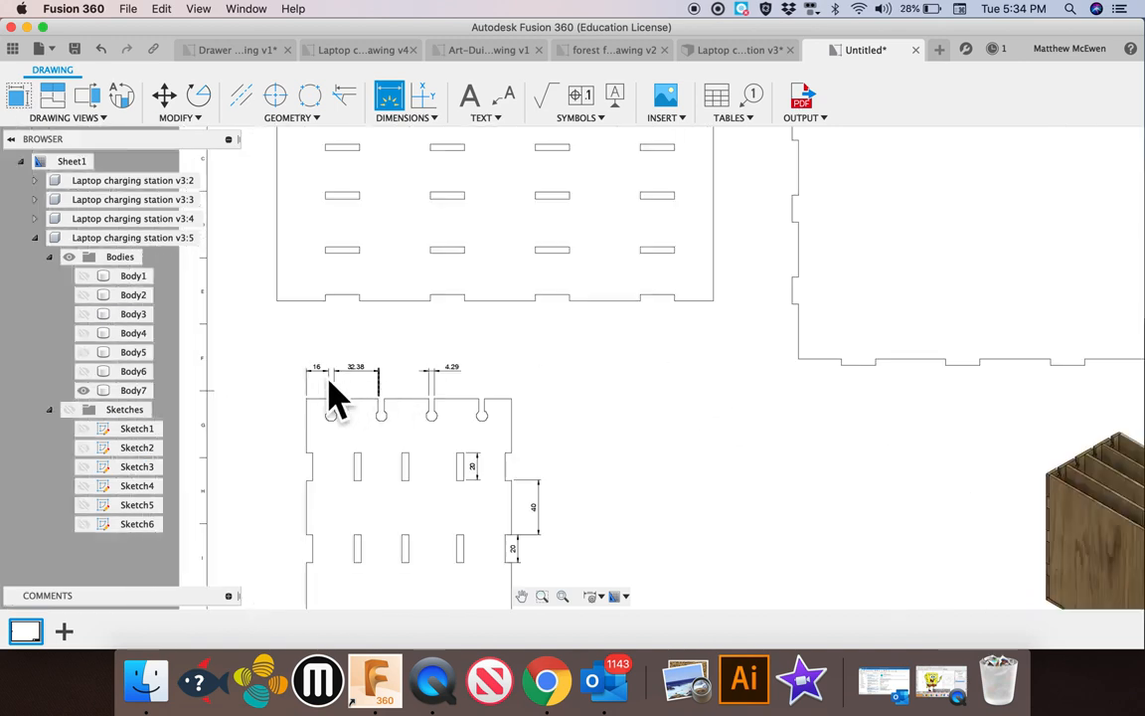
{"action": "scroll", "coordinate": [574, 421], "scroll_direction": "up", "scroll_amount": 5}
{"action": "scroll", "coordinate": [574, 421], "scroll_direction": "right", "scroll_amount": 3}
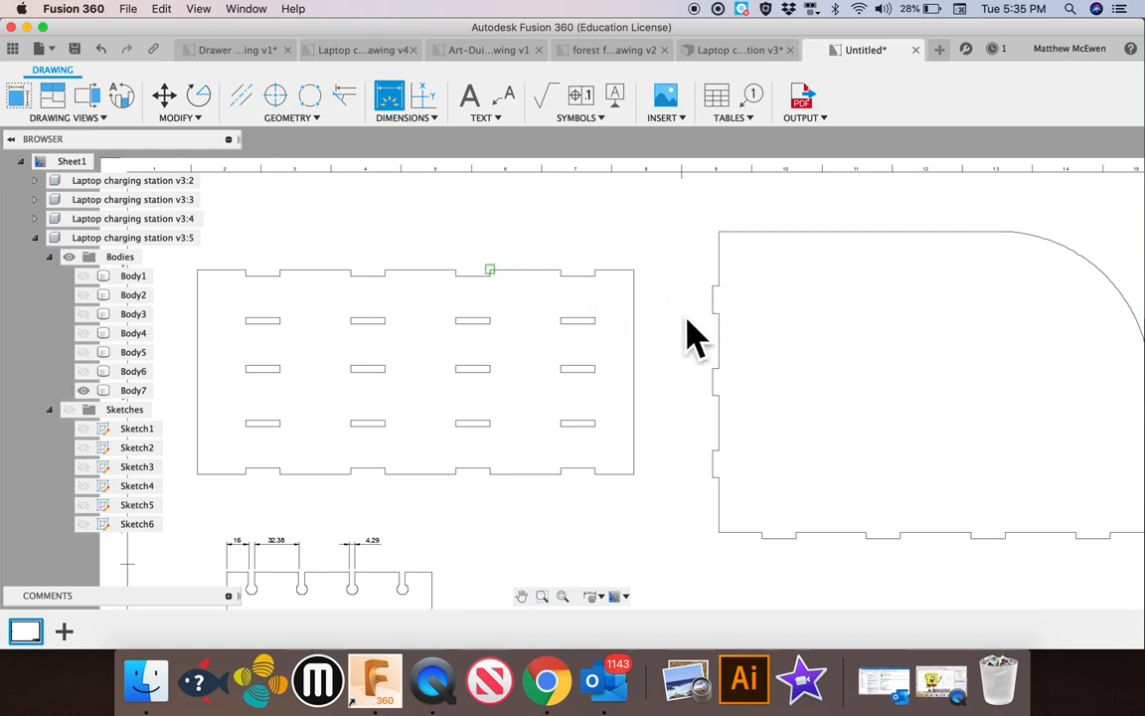
{"action": "left_click", "coordinate": [641, 364]}
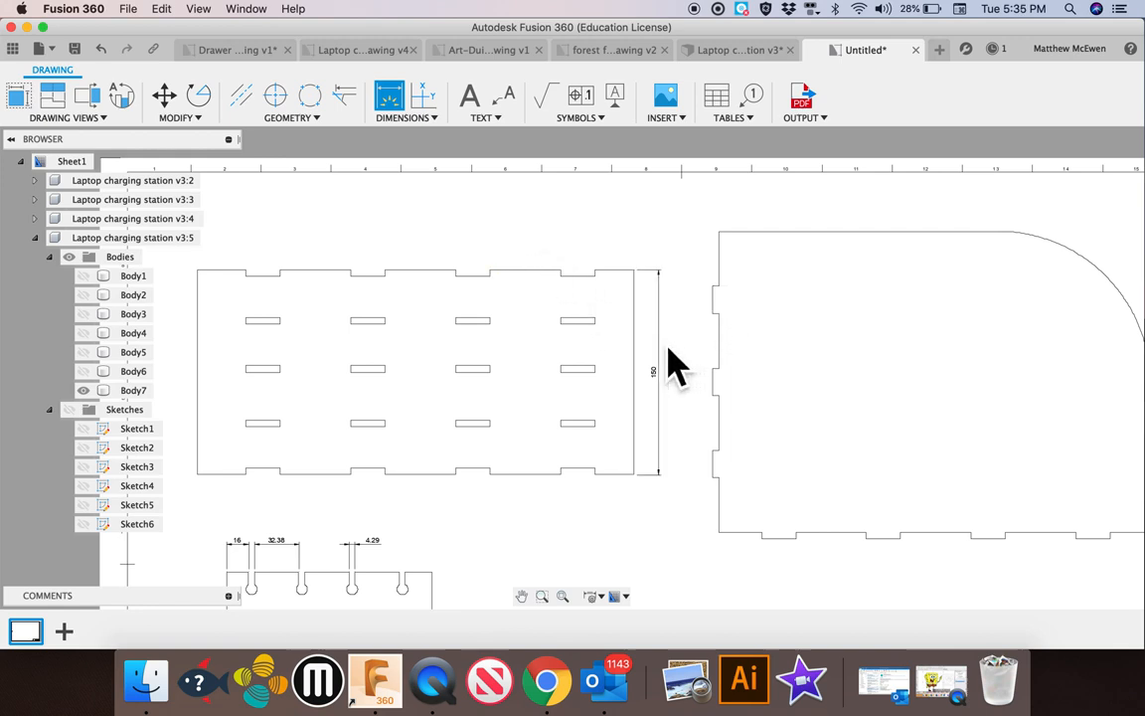
{"action": "left_click", "coordinate": [676, 367]}
{"action": "scroll", "coordinate": [785, 357], "scroll_direction": "down", "scroll_amount": 3}
{"action": "scroll", "coordinate": [784, 358], "scroll_direction": "right", "scroll_amount": 2}
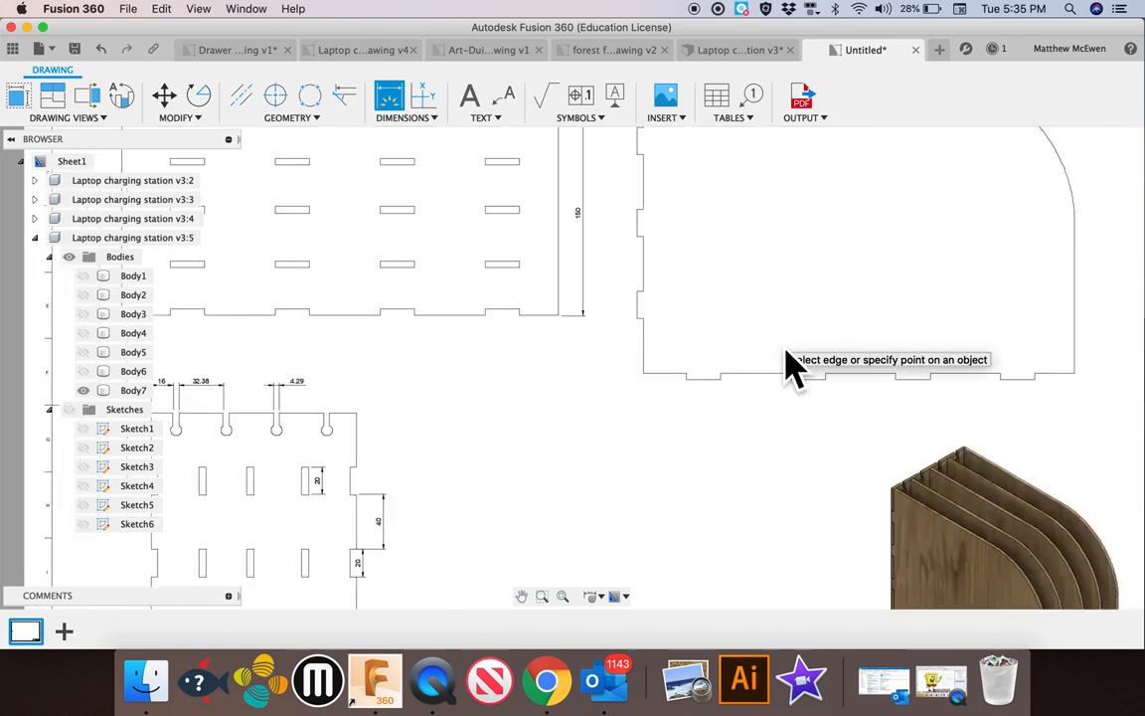
{"action": "scroll", "coordinate": [784, 366], "scroll_direction": "down", "scroll_amount": 3}
{"action": "scroll", "coordinate": [805, 342], "scroll_direction": "down", "scroll_amount": 2}
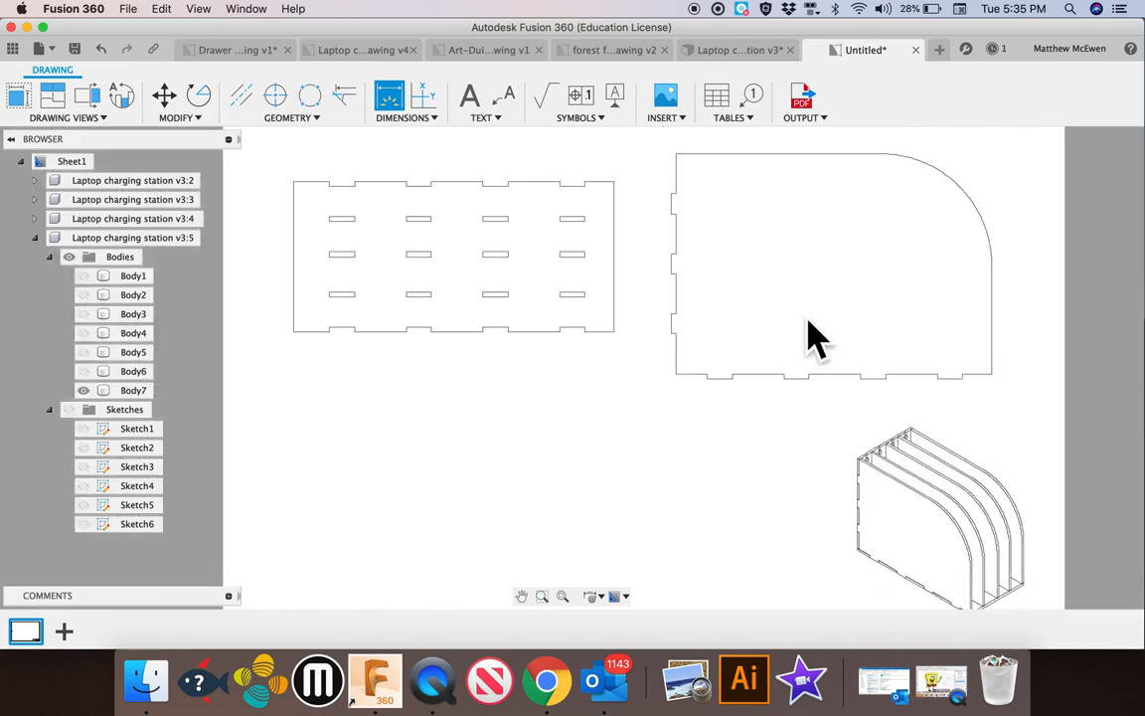
{"action": "scroll", "coordinate": [711, 356], "scroll_direction": "down", "scroll_amount": 2}
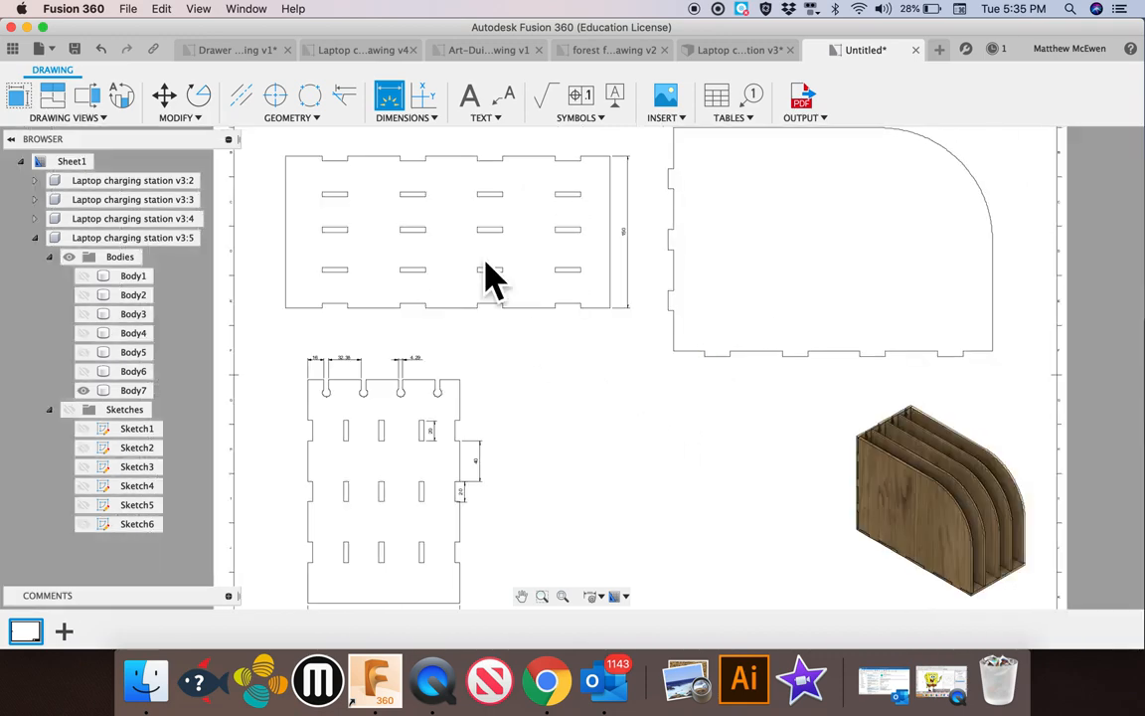
{"action": "left_click", "coordinate": [473, 100]}
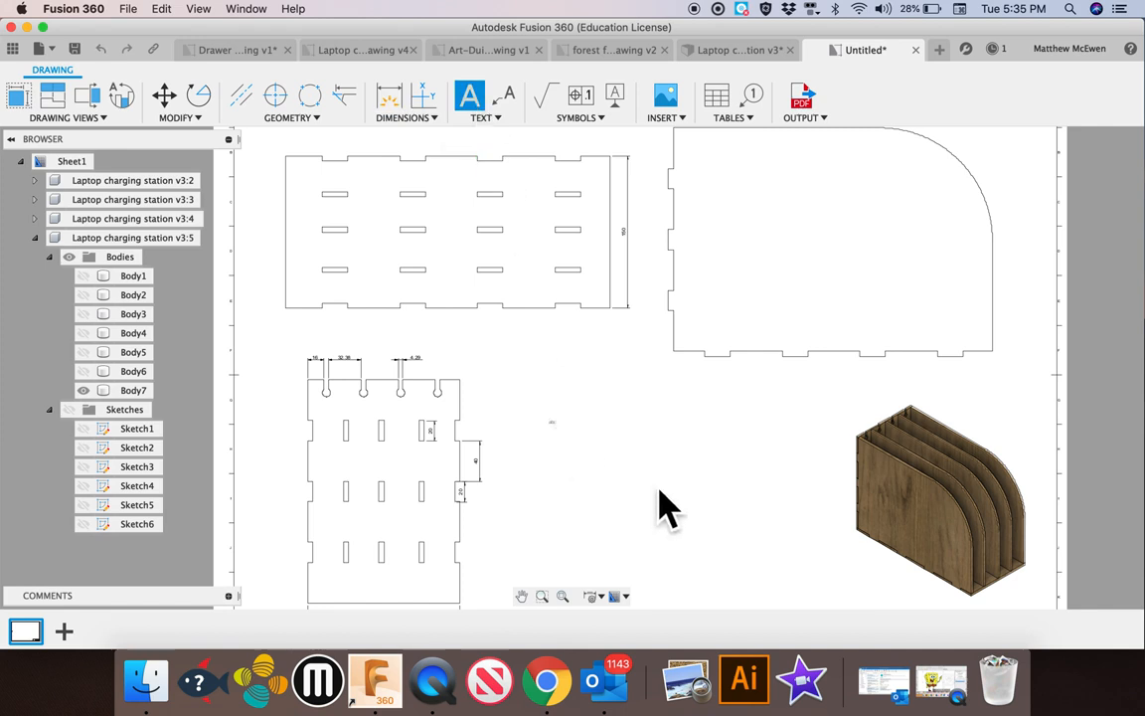
{"action": "left_click", "coordinate": [549, 417]}
{"action": "right_click", "coordinate": [784, 565]}
{"action": "key", "text": "Escape"}
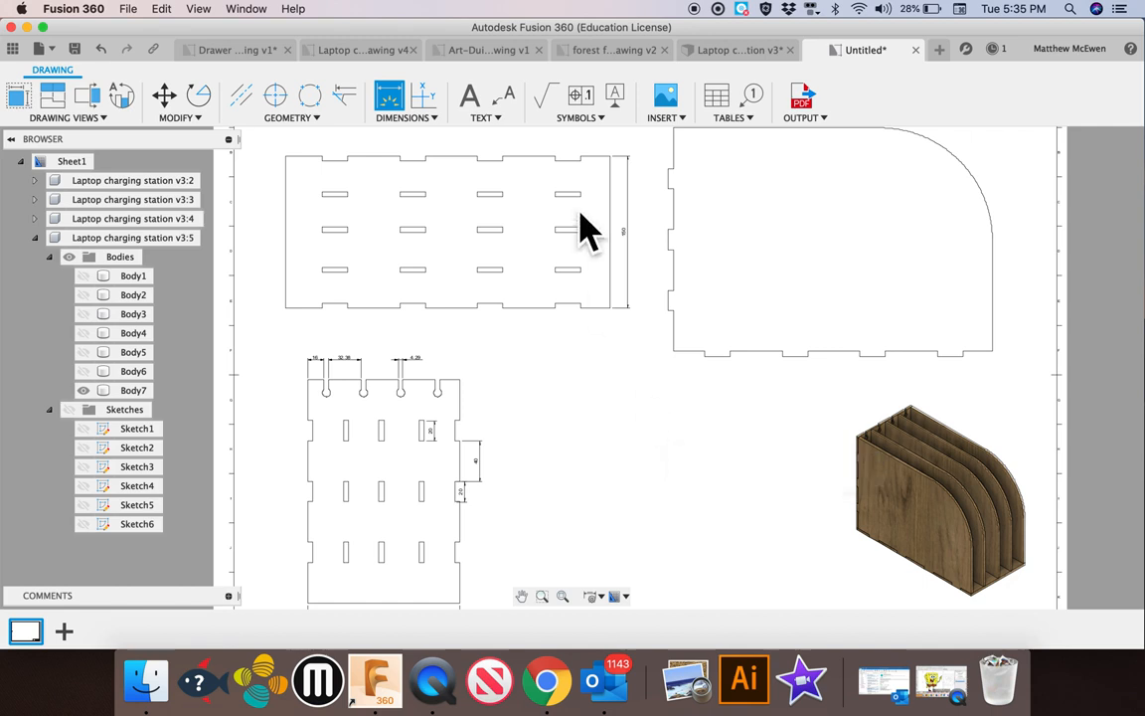
- Add a leader note reading "finger joints" that points to the last notch on the base panel's lower edge
{"action": "left_click", "coordinate": [517, 100]}
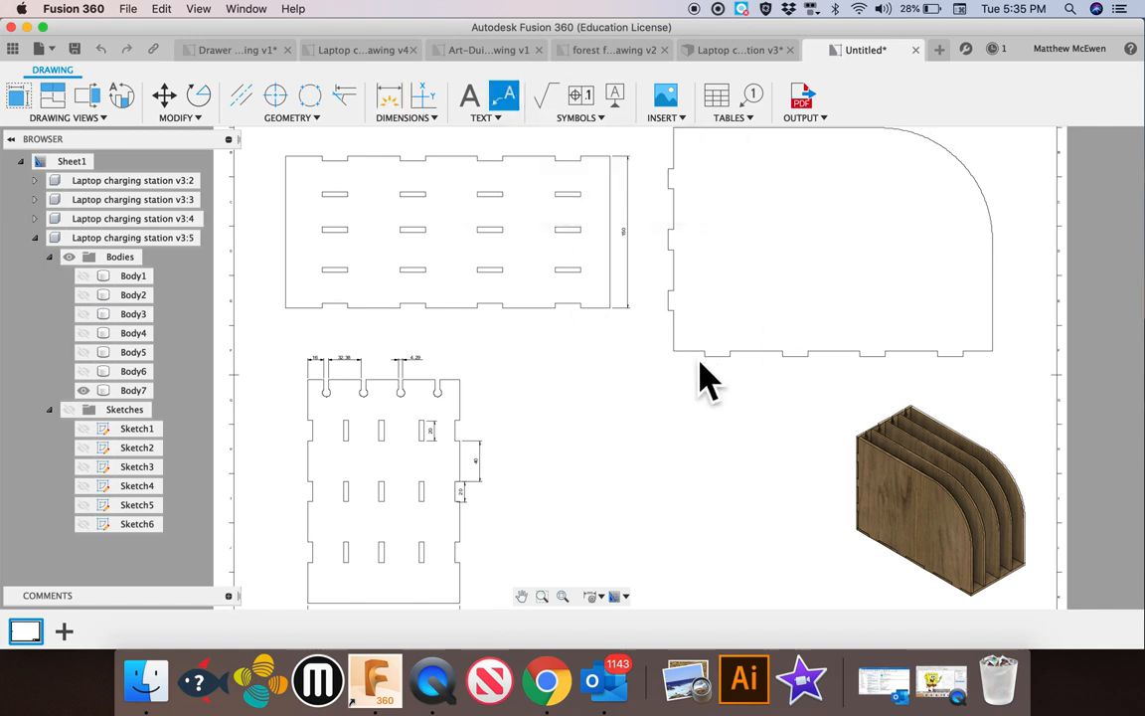
{"action": "left_click", "coordinate": [585, 308]}
{"action": "left_click", "coordinate": [624, 357]}
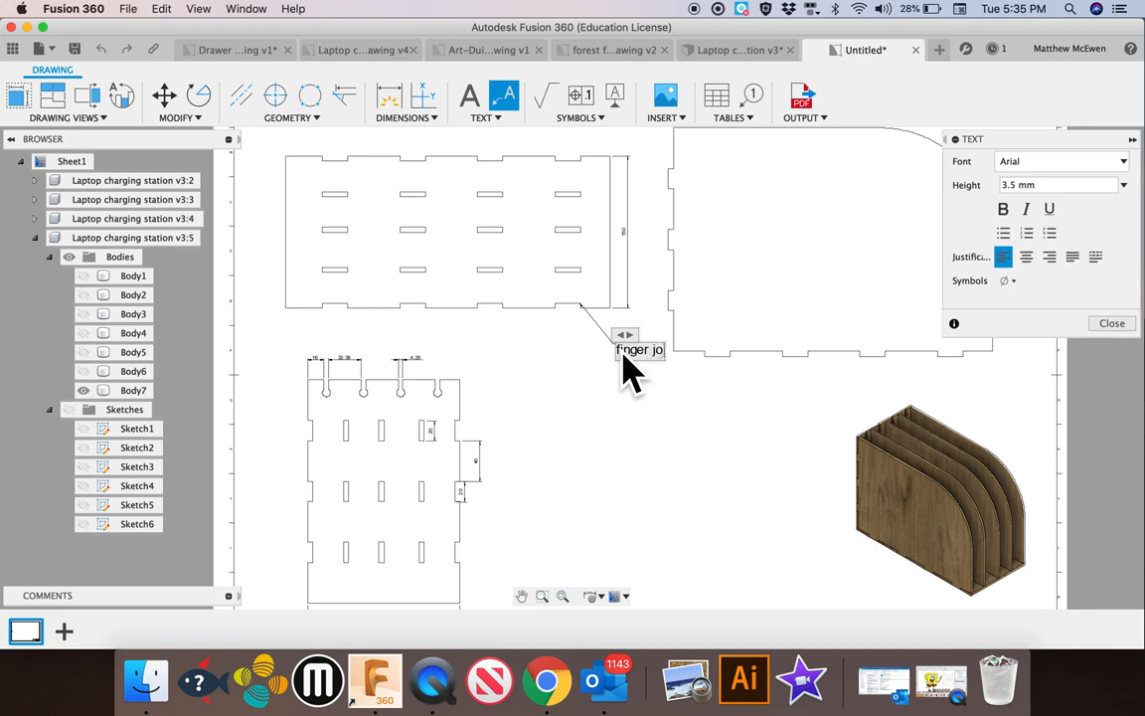
{"action": "left_click", "coordinate": [658, 384]}
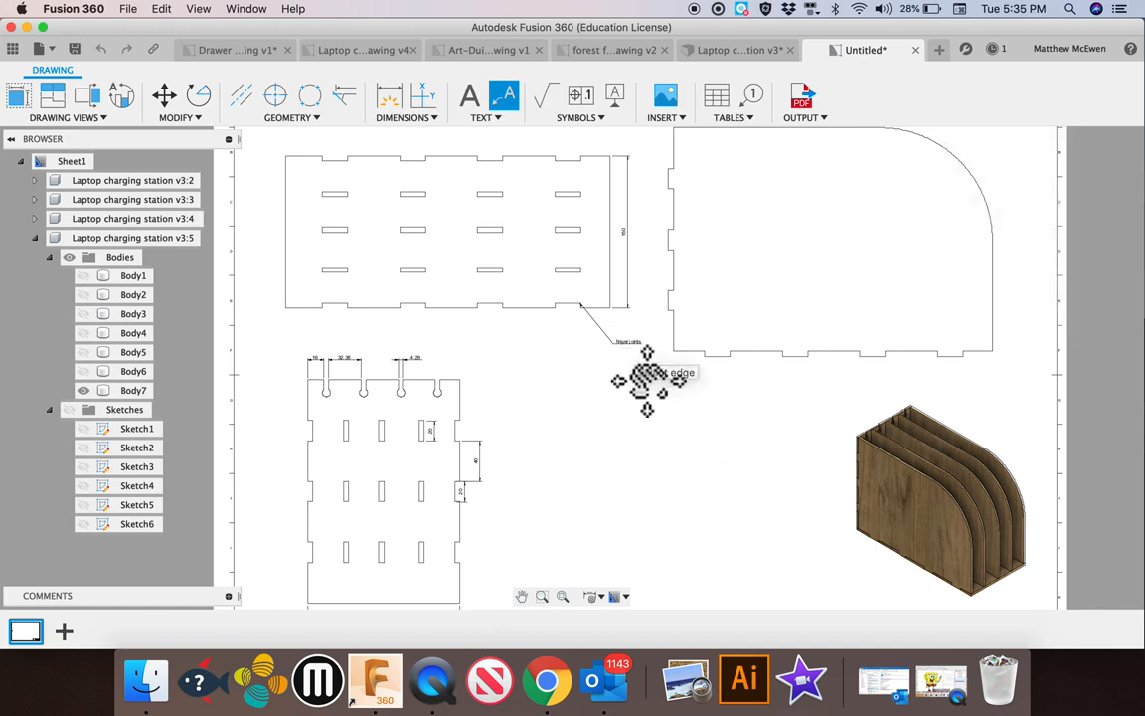
- Look over the sheet's panel views, shaded isometric view and title block
{"action": "middle_click_drag", "start_coordinate": [649, 381], "coordinate": [660, 429]}
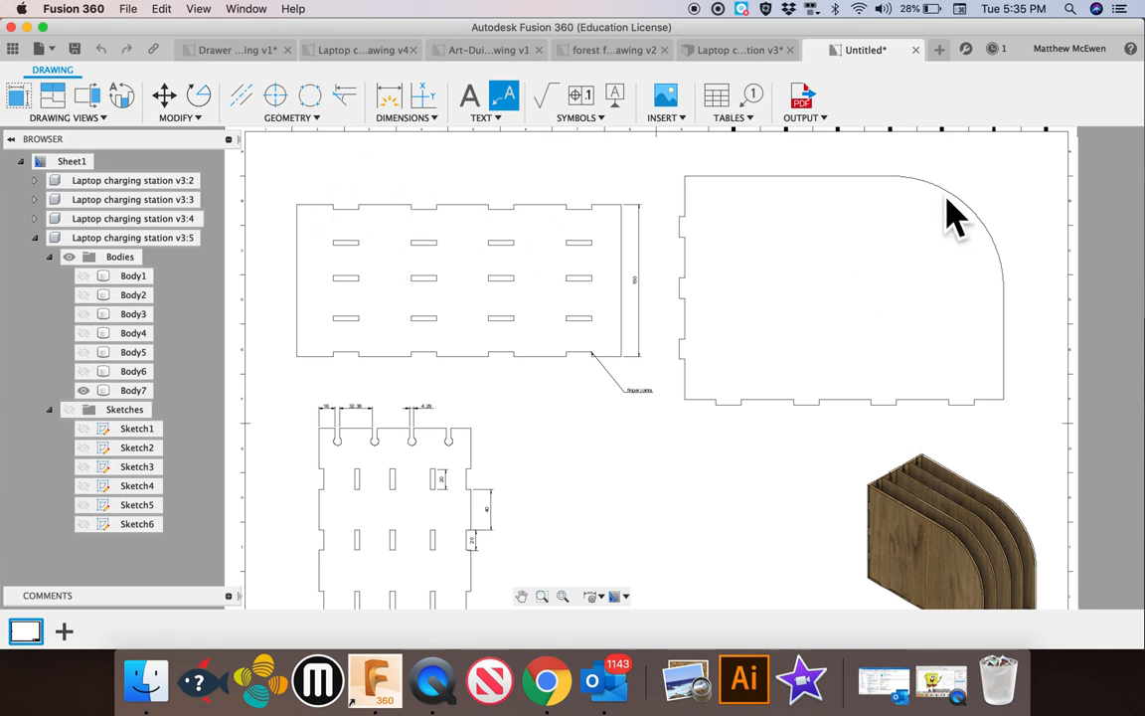
{"action": "middle_click_drag", "start_coordinate": [380, 575], "coordinate": [376, 462]}
{"action": "middle_click_drag", "start_coordinate": [680, 512], "coordinate": [642, 402]}
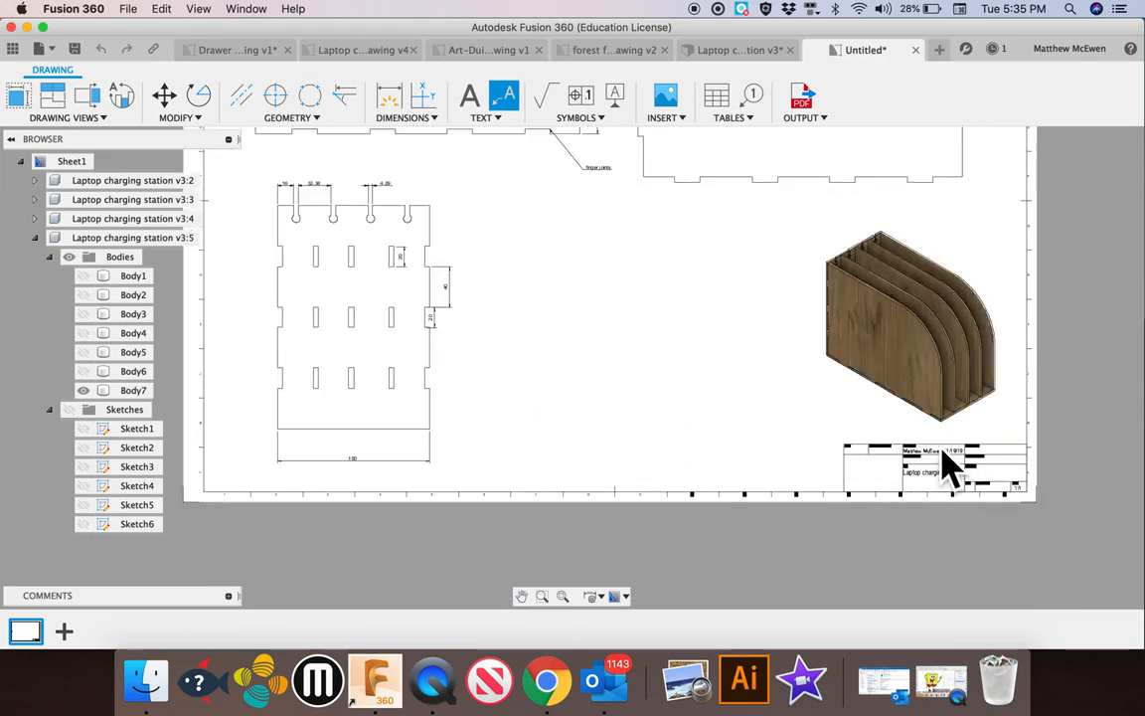
{"action": "scroll", "coordinate": [887, 473], "scroll_direction": "up", "scroll_amount": 5}
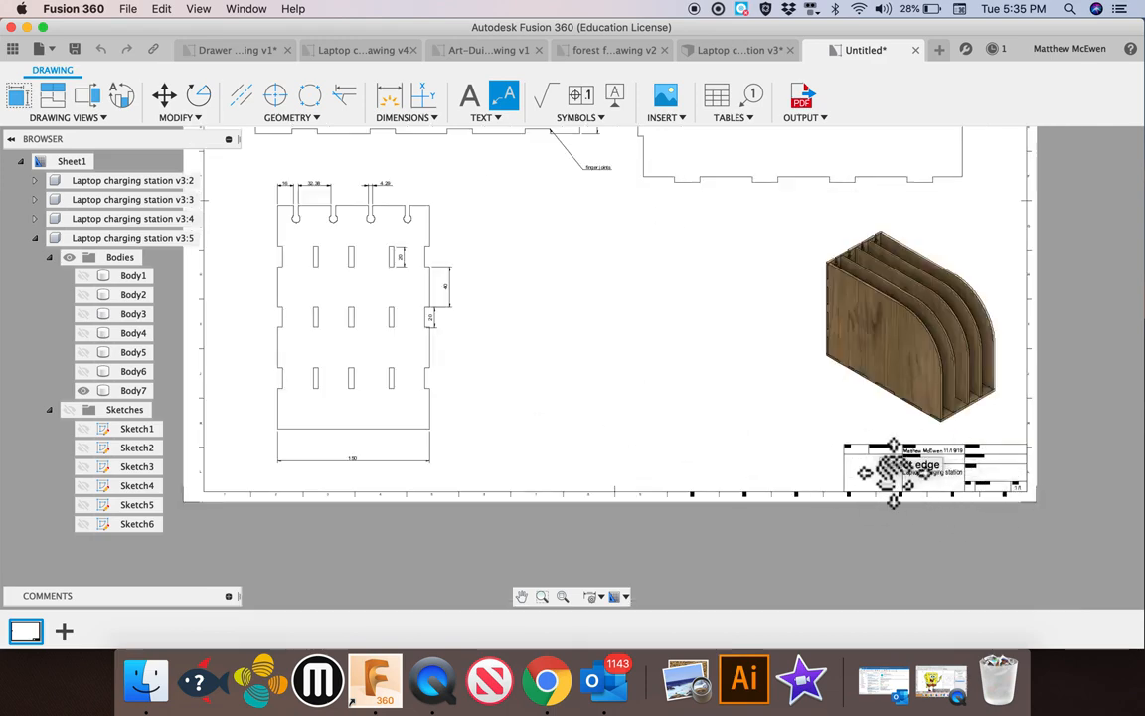
{"action": "scroll", "coordinate": [887, 473], "scroll_direction": "down", "scroll_amount": 5}
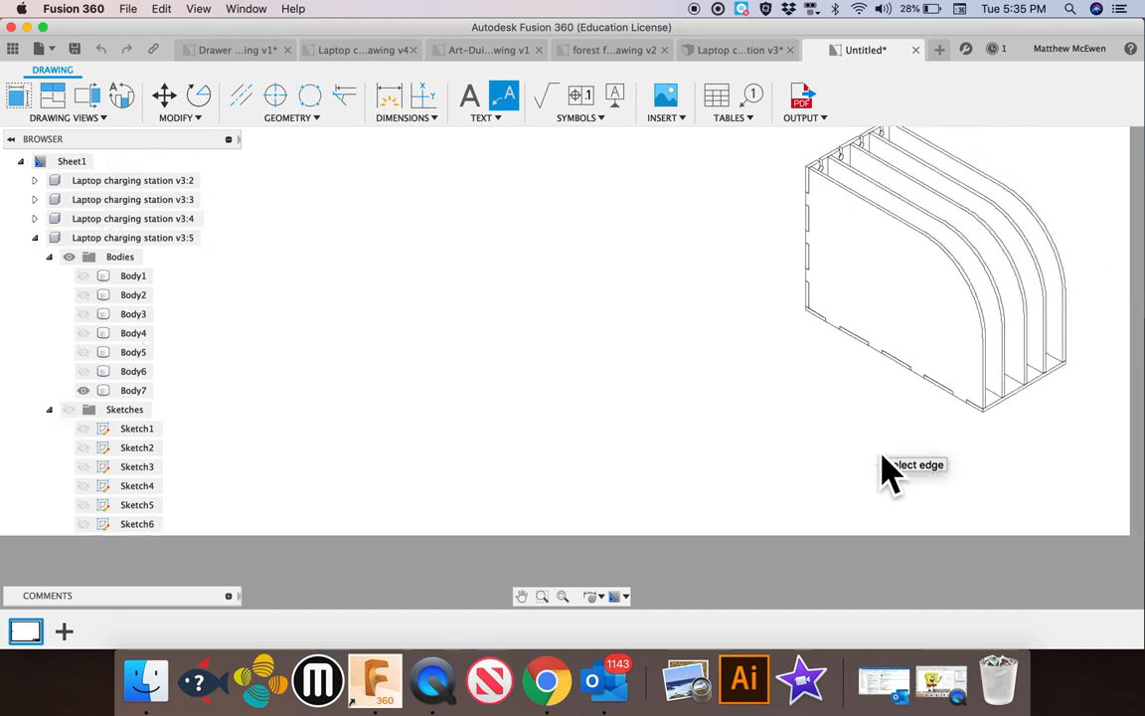
{"action": "scroll", "coordinate": [717, 316], "scroll_direction": "up", "scroll_amount": 5}
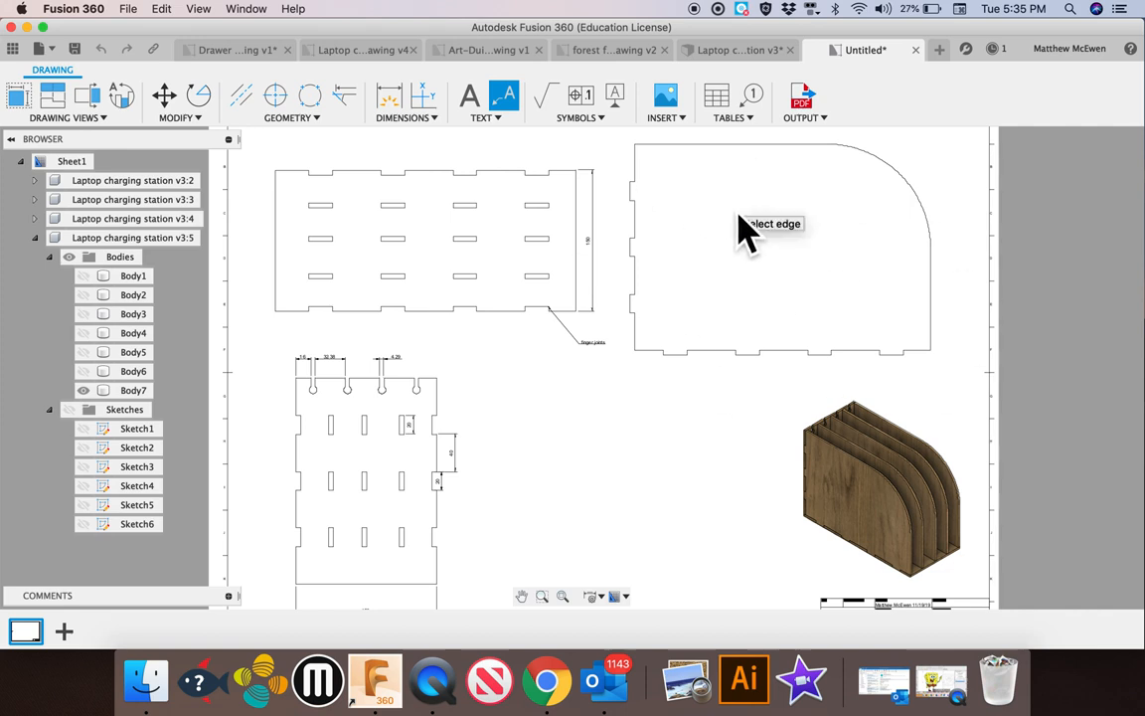
{"action": "left_click", "coordinate": [803, 117]}
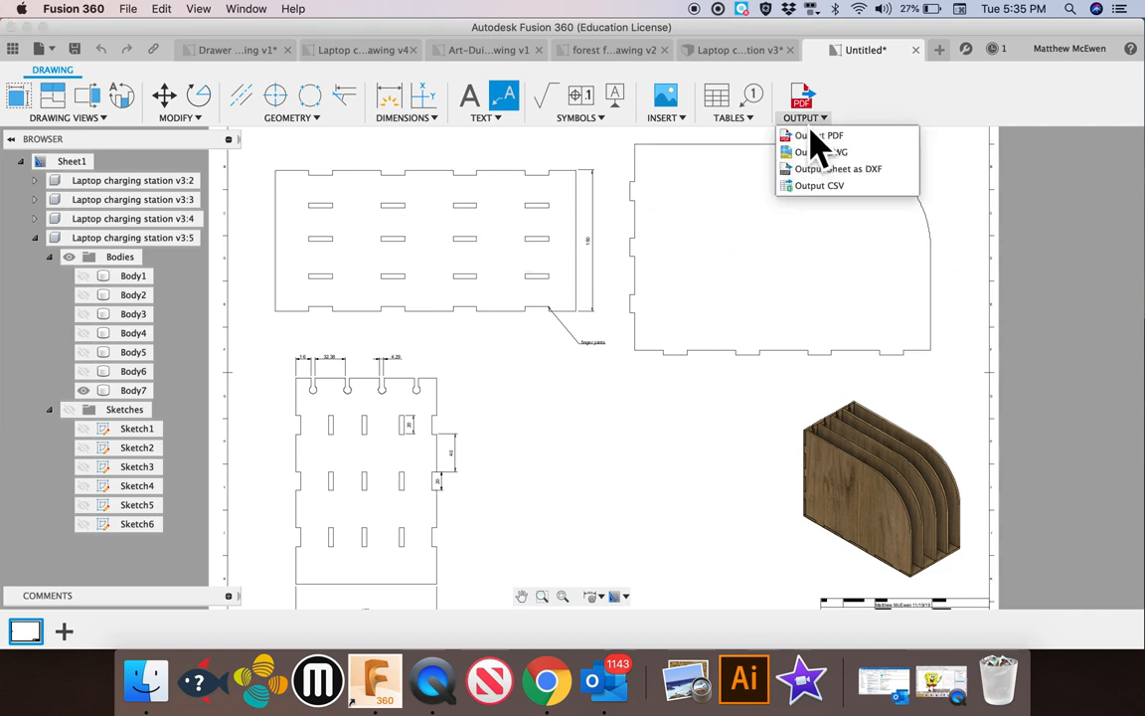
{"action": "left_click", "coordinate": [847, 139]}
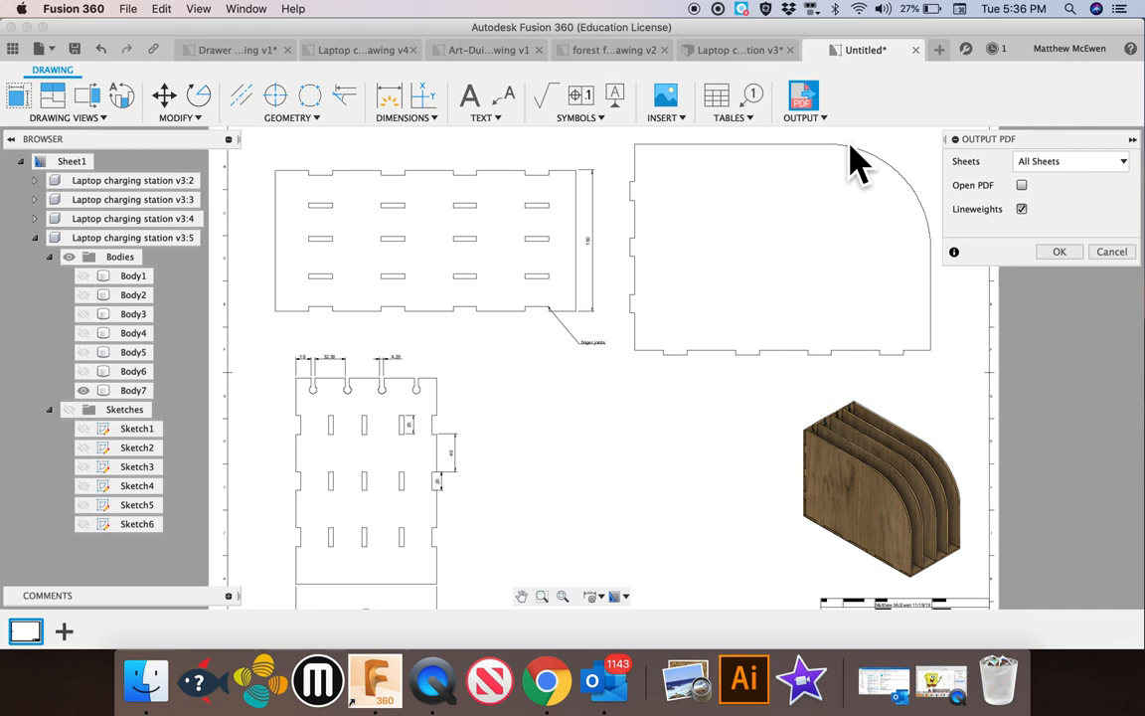
{"action": "left_click", "coordinate": [1113, 251]}
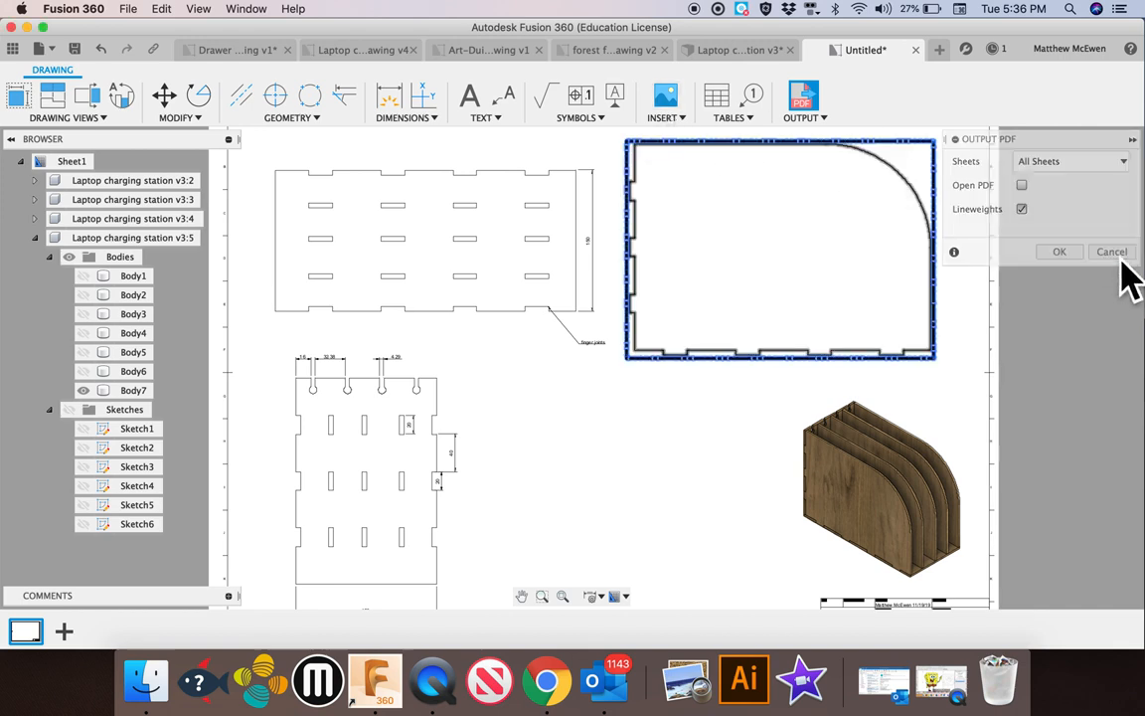
{"action": "left_click", "coordinate": [682, 121]}
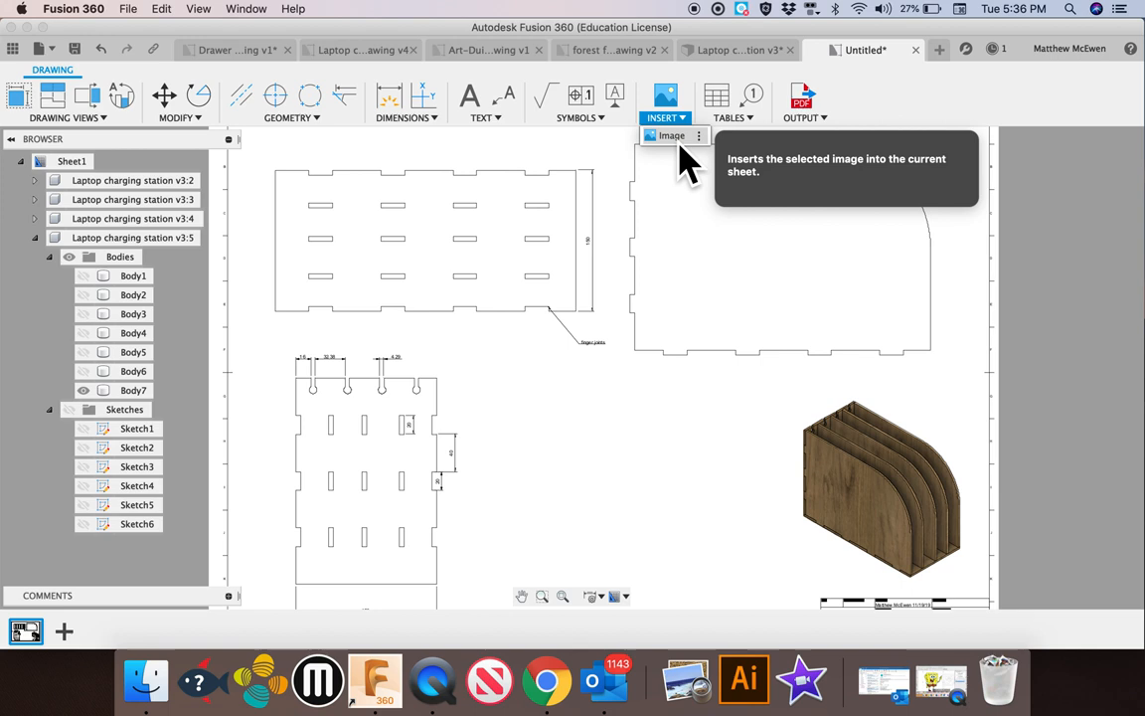
{"action": "left_click", "coordinate": [807, 240]}
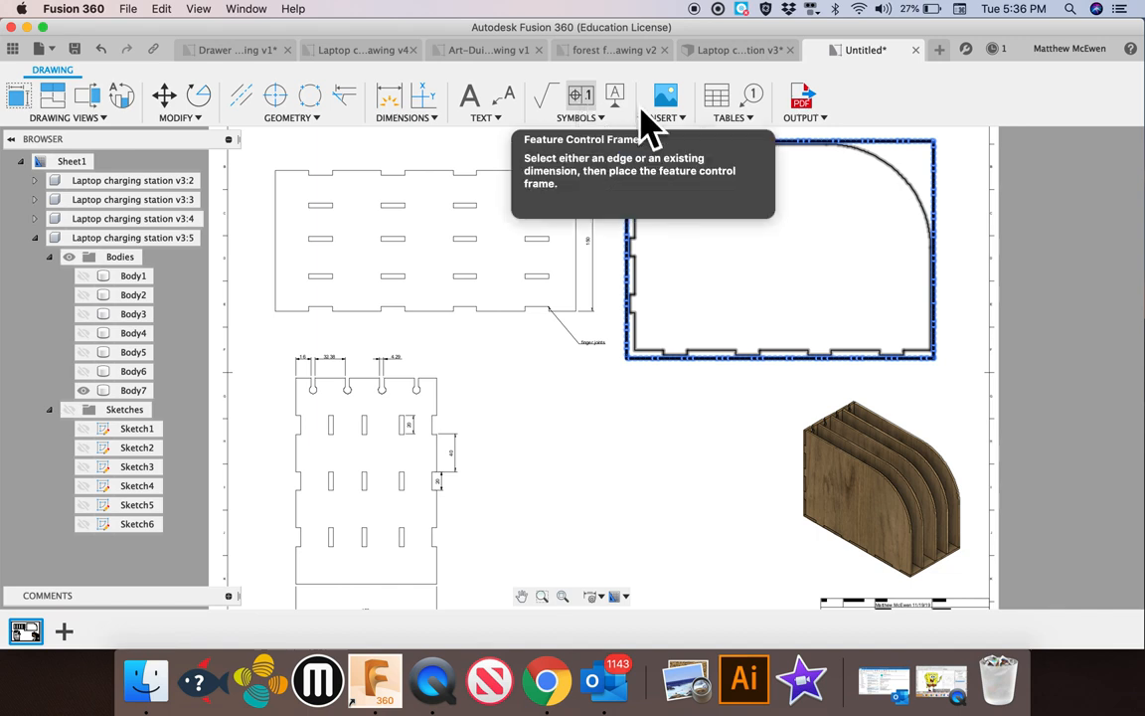
- Export all sheets as a PDF with lineweights to Downloads, naming the file with the author's surname and "laptop ch"
{"action": "left_click", "coordinate": [807, 118]}
{"action": "left_click", "coordinate": [825, 141]}
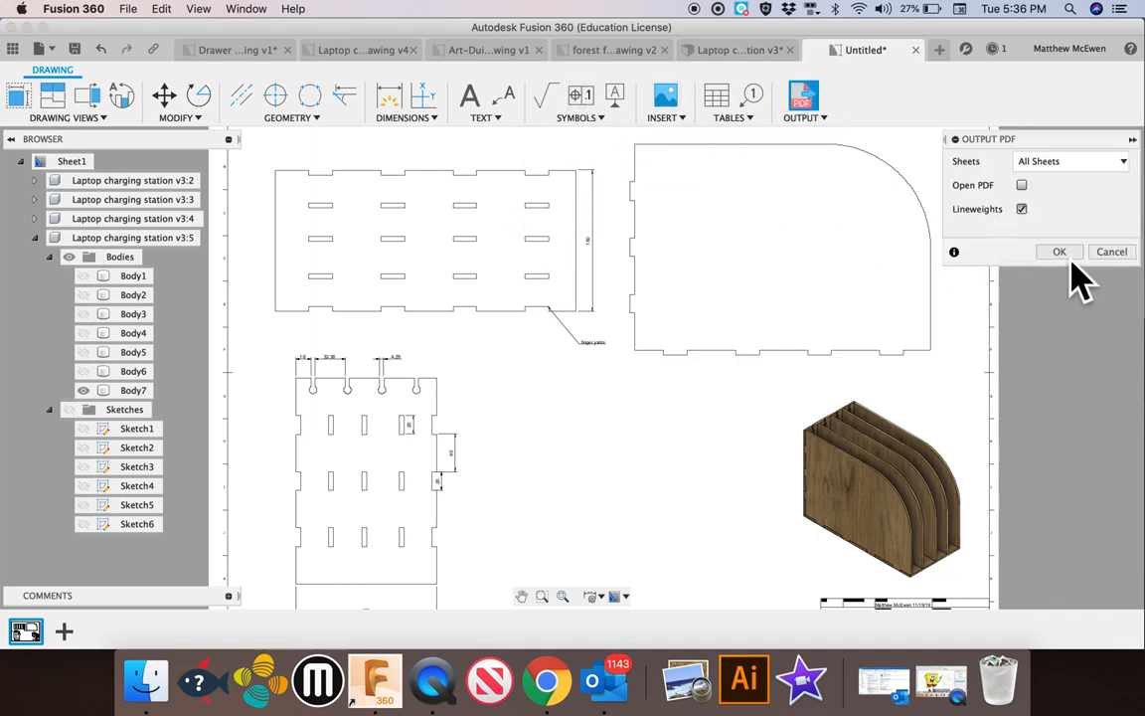
{"action": "key", "text": "Return"}
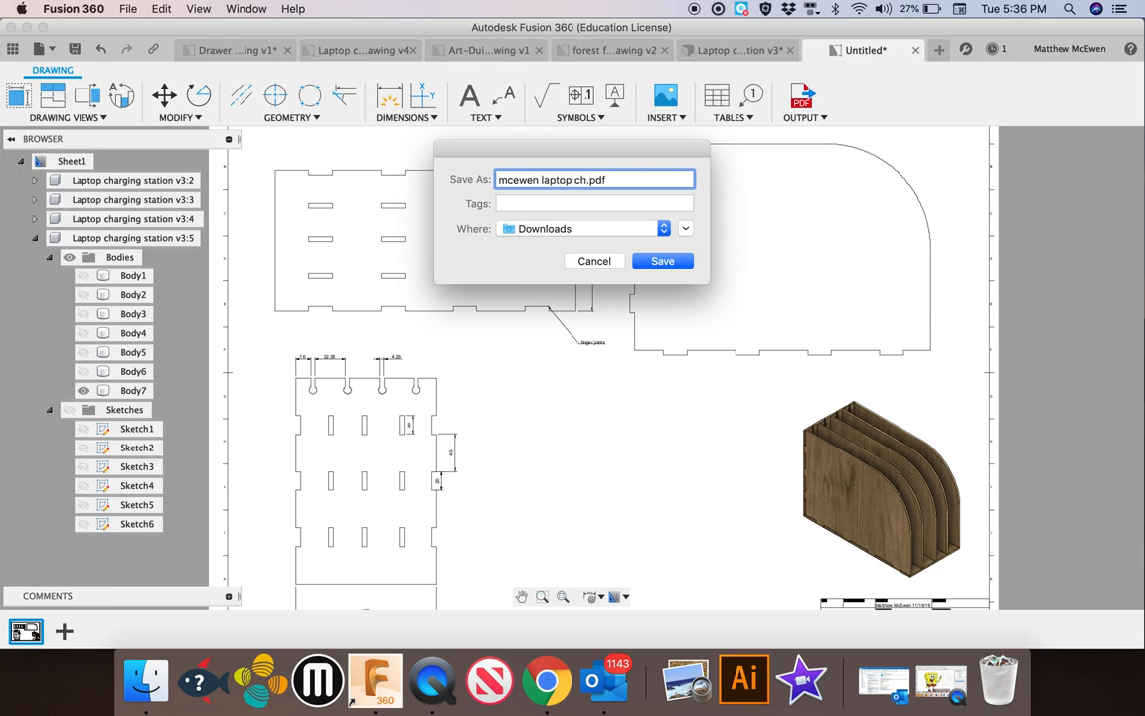
{"action": "left_click", "coordinate": [655, 262]}
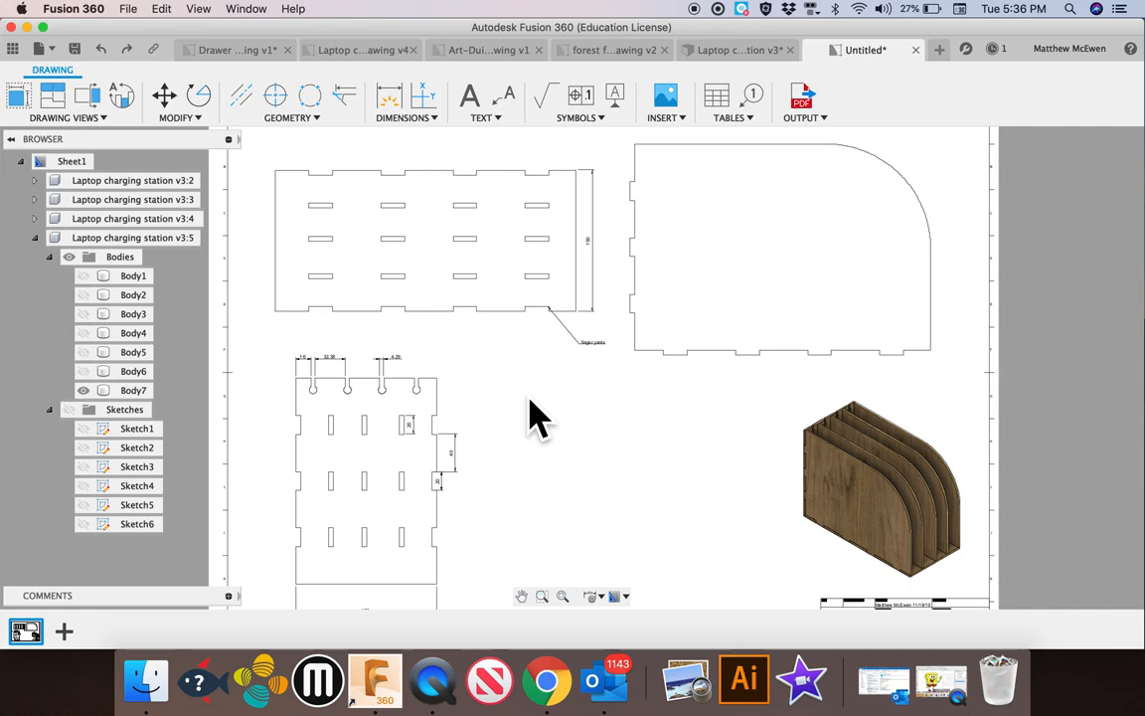
- Switch to the open laptop charging station drawing v4 to view its layout, dimensions and notes
{"action": "left_click", "coordinate": [370, 52]}
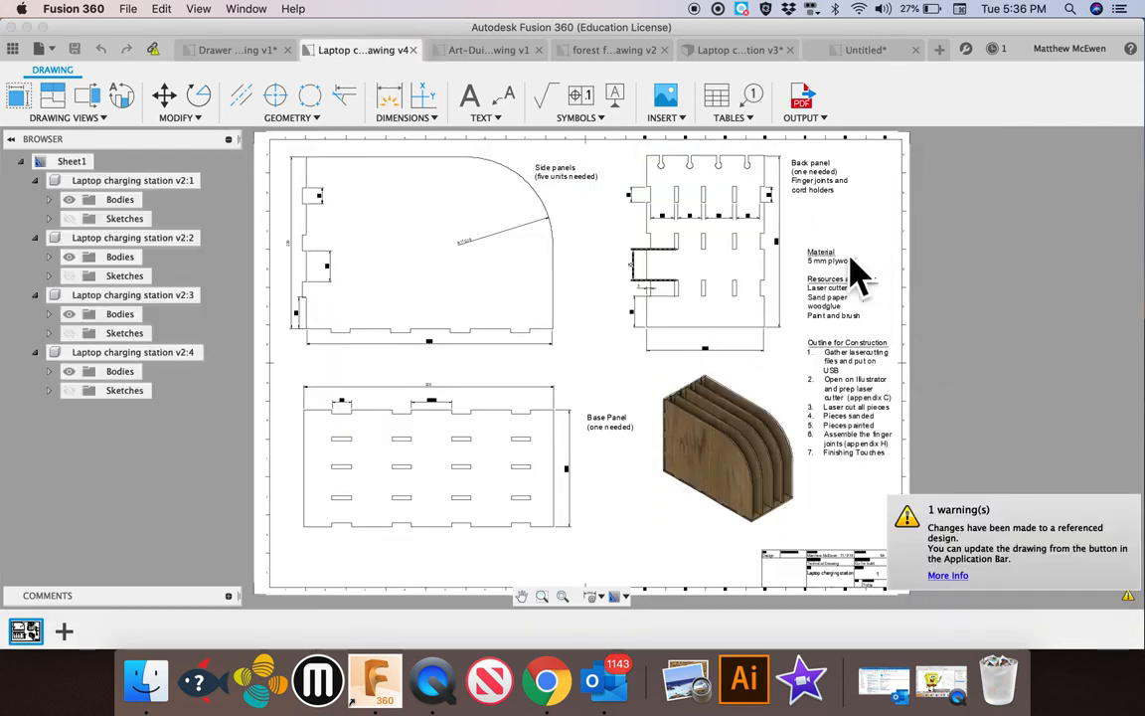